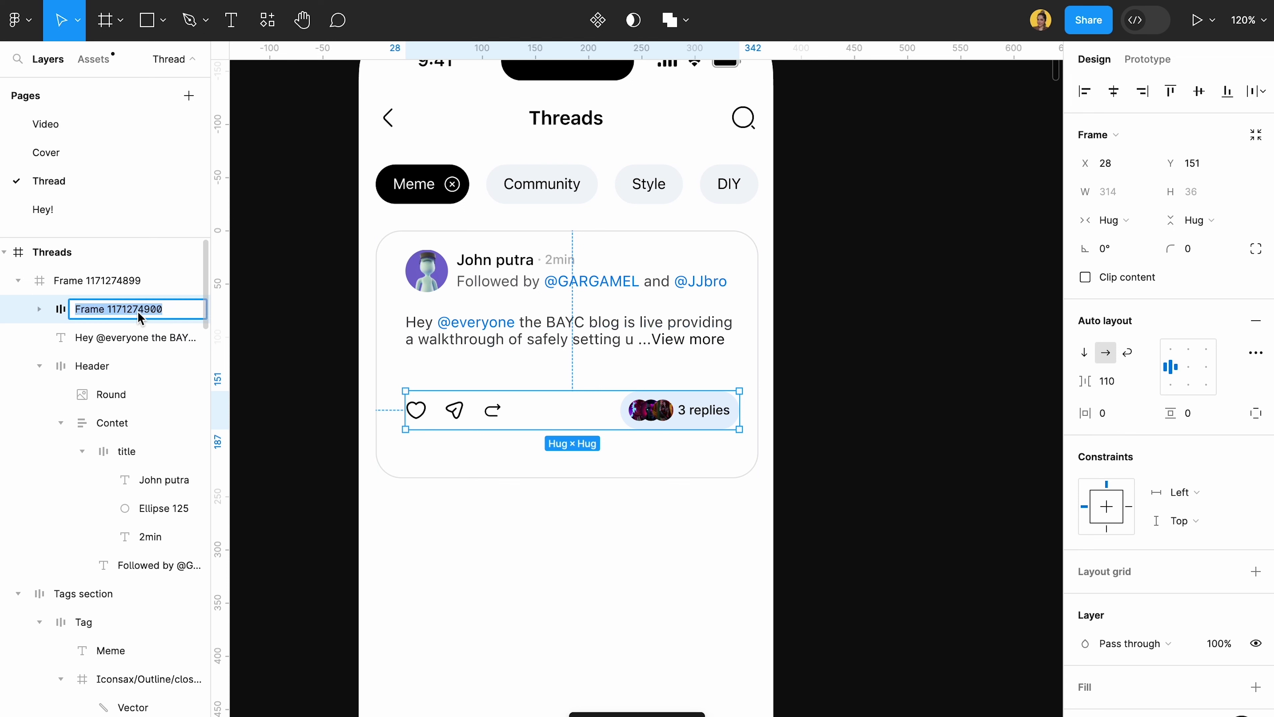
# Step: Rename the row of icons and replies as Action and move it up to Y 144 inside the card
pyautogui.write('Action')
pyautogui.press('Return')
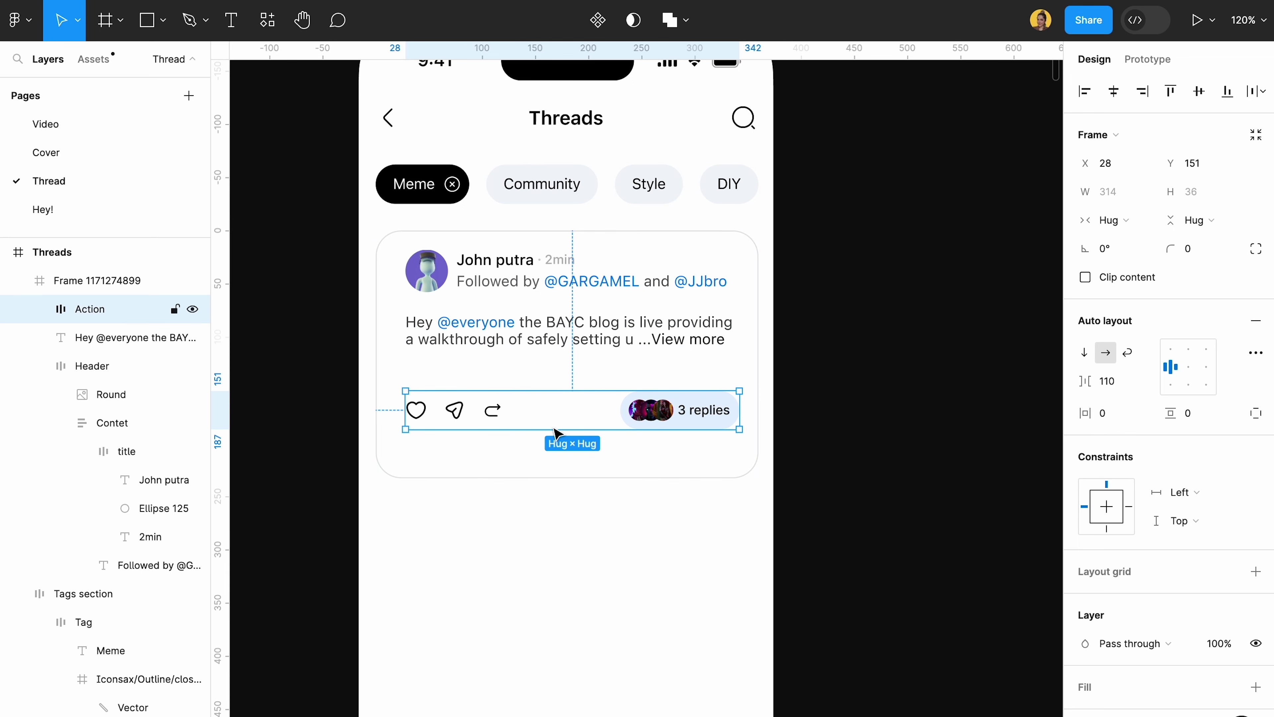
pyautogui.moveTo(526, 419); pyautogui.dragTo(524, 407)
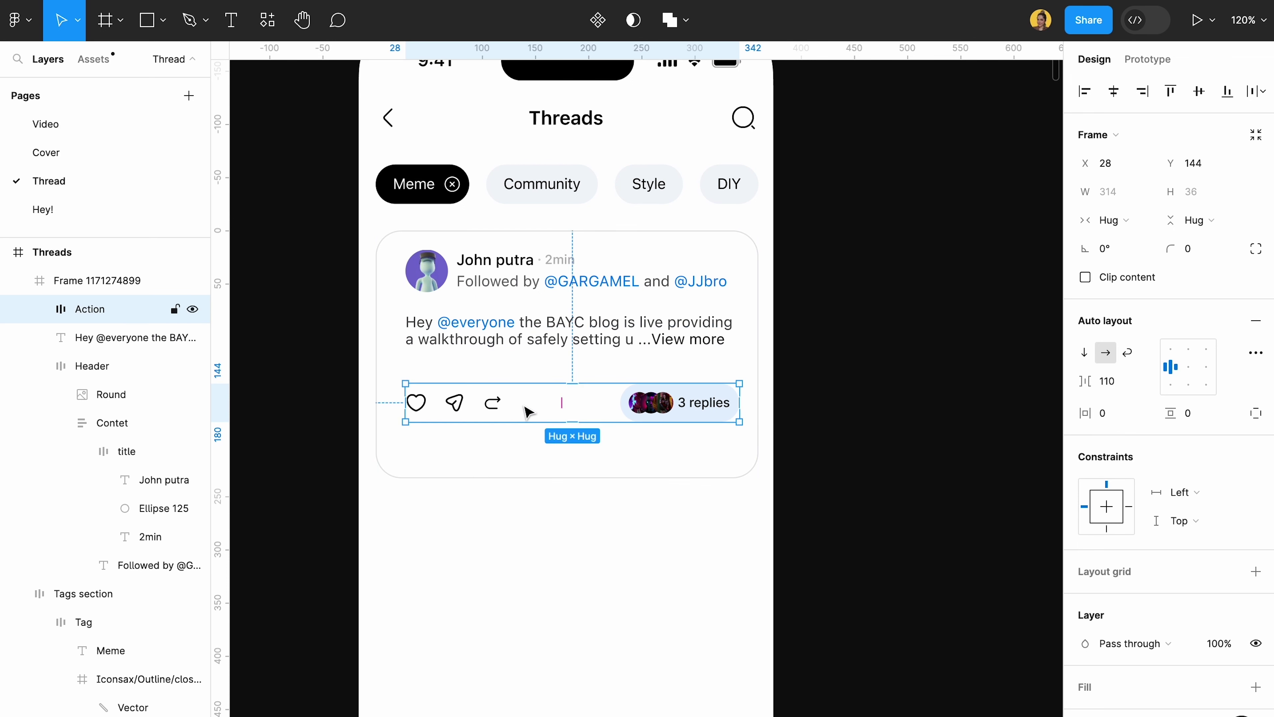
# Step: Copy the three-dot more icon from the older Threads screen's post and paste it into the new card's header
pyautogui.scroll(-5, 523, 408)
pyautogui.scroll(-3, 625, 316)
pyautogui.scroll(6, 600, 376)
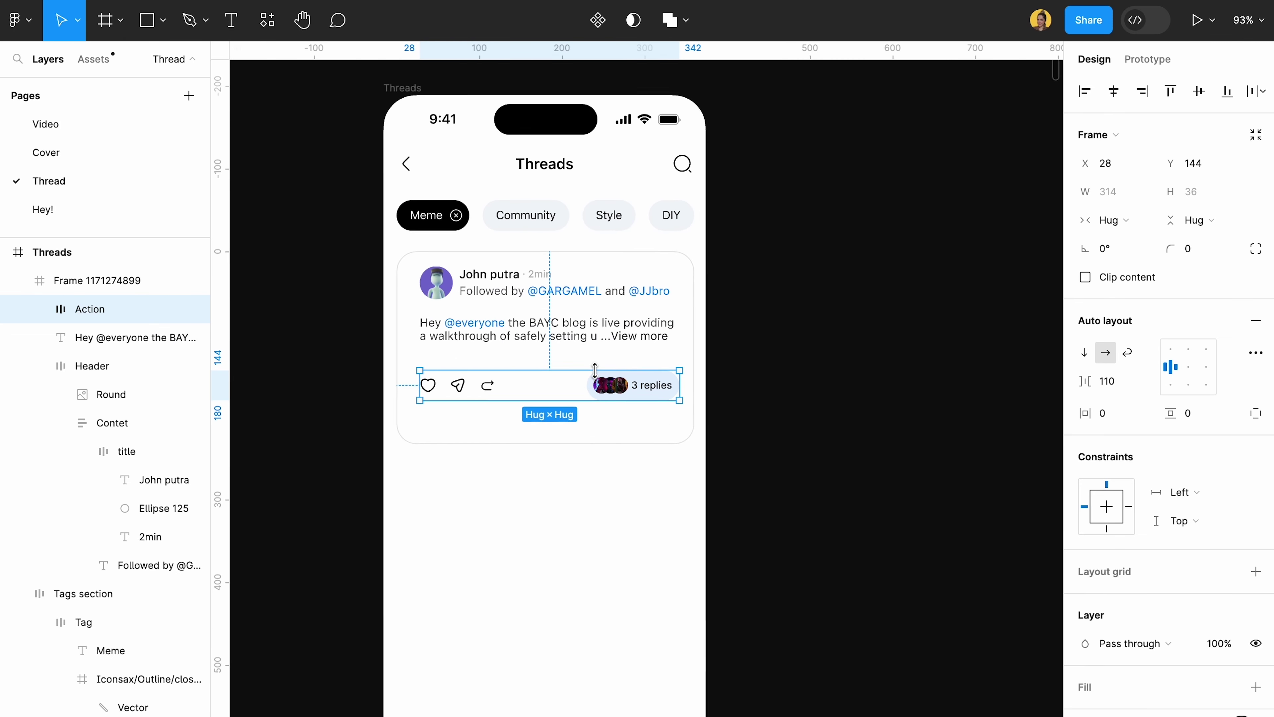
pyautogui.click(629, 260)
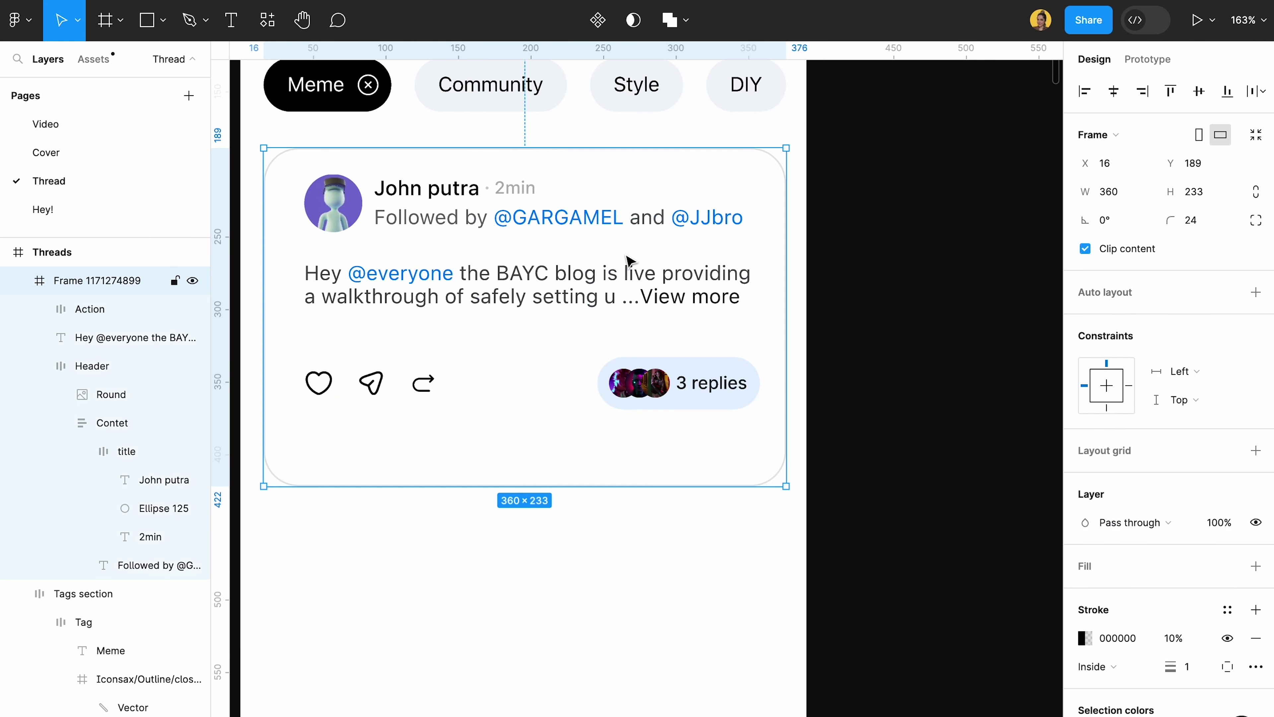
pyautogui.scroll(-3, 601, 445)
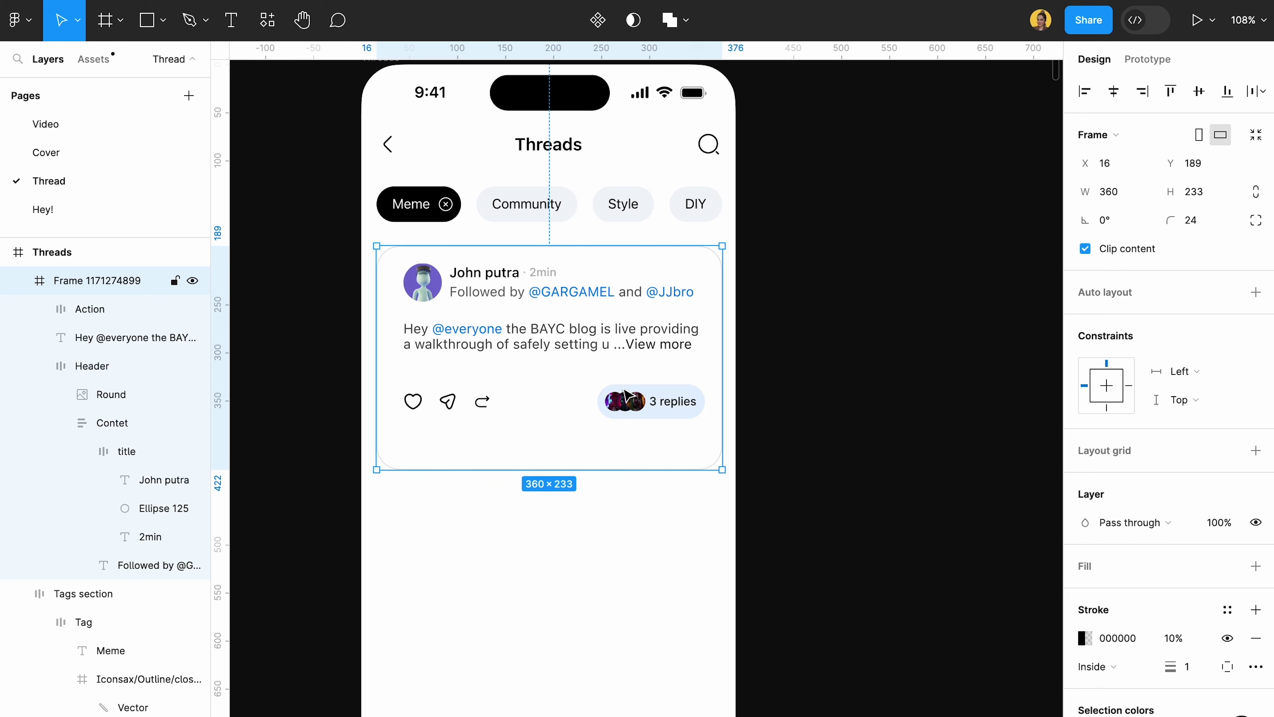
pyautogui.hscroll(-10, 713, 287)
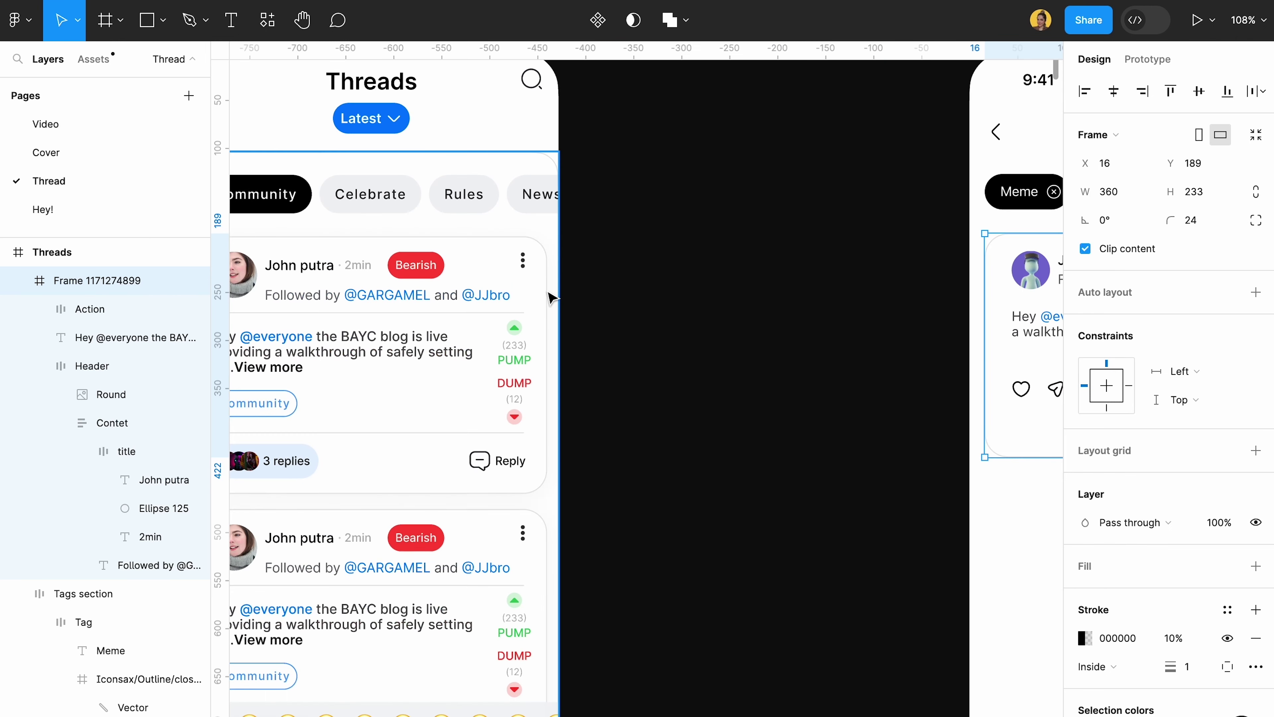
pyautogui.click(525, 261)
pyautogui.doubleClick(525, 261)
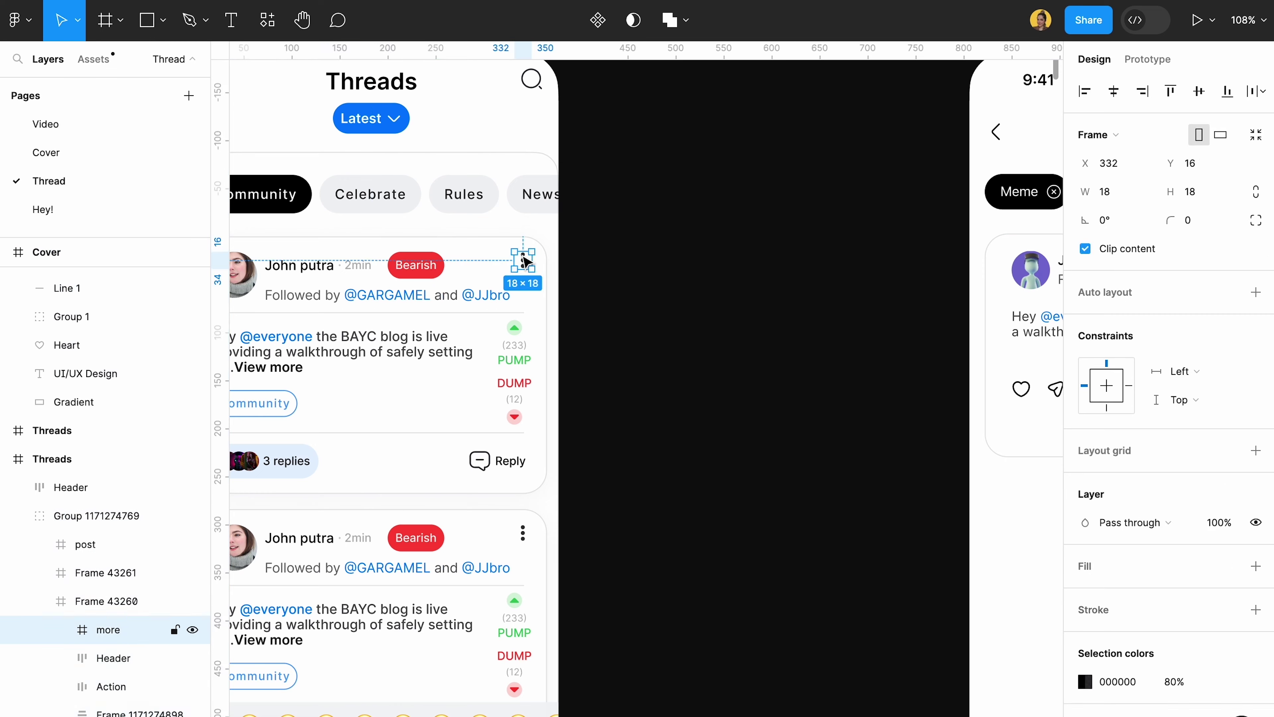
pyautogui.doubleClick(526, 261)
pyautogui.click(591, 285)
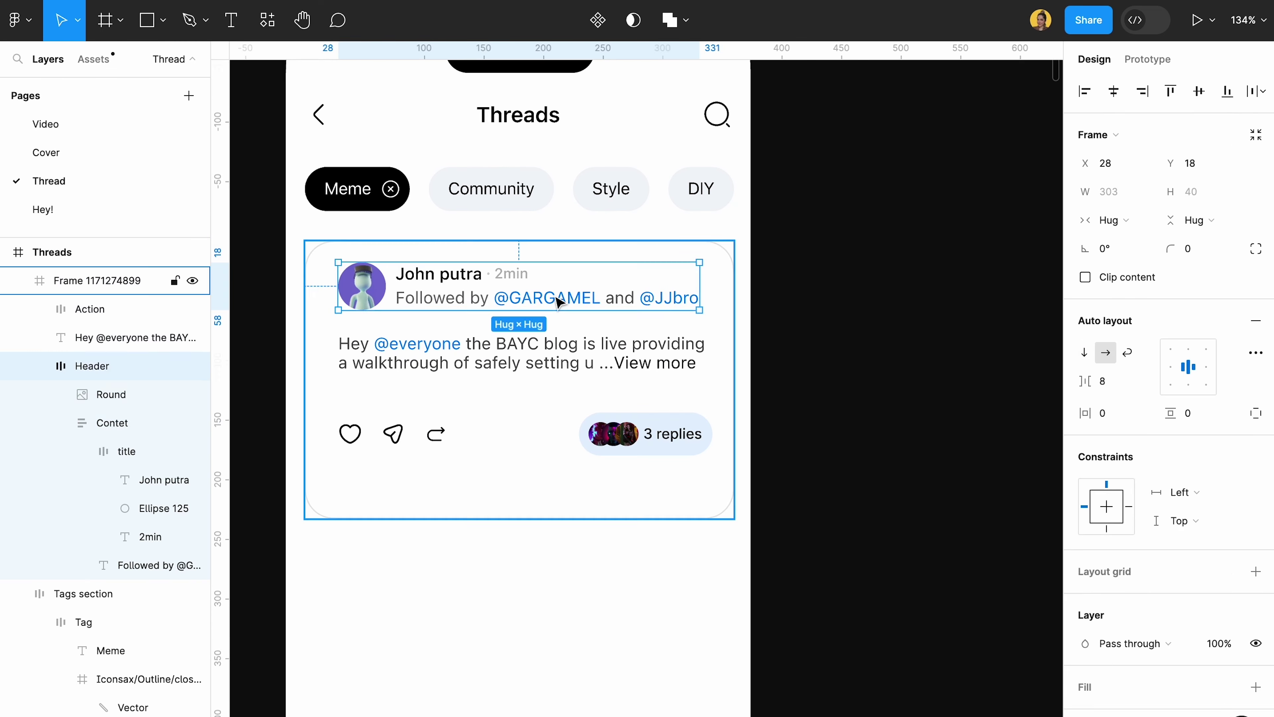
pyautogui.doubleClick(556, 297)
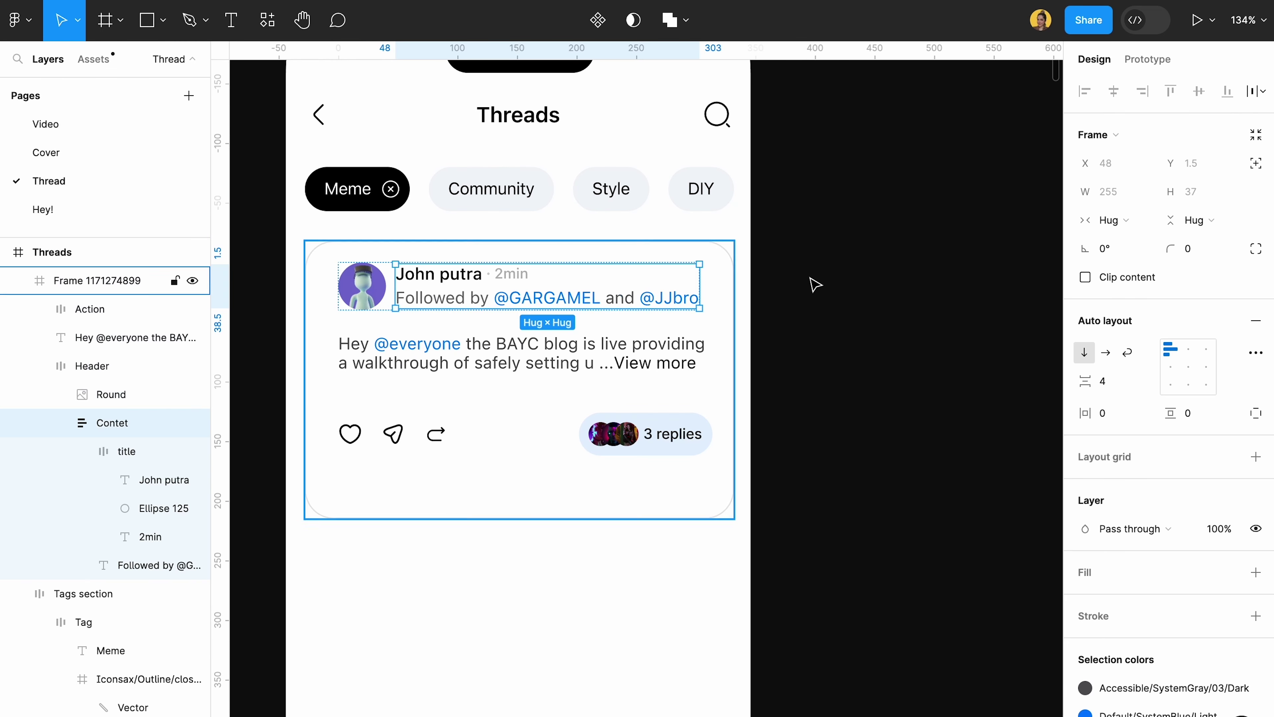
pyautogui.click(826, 283)
pyautogui.doubleClick(655, 284)
pyautogui.hotkey('ctrl', 'v')
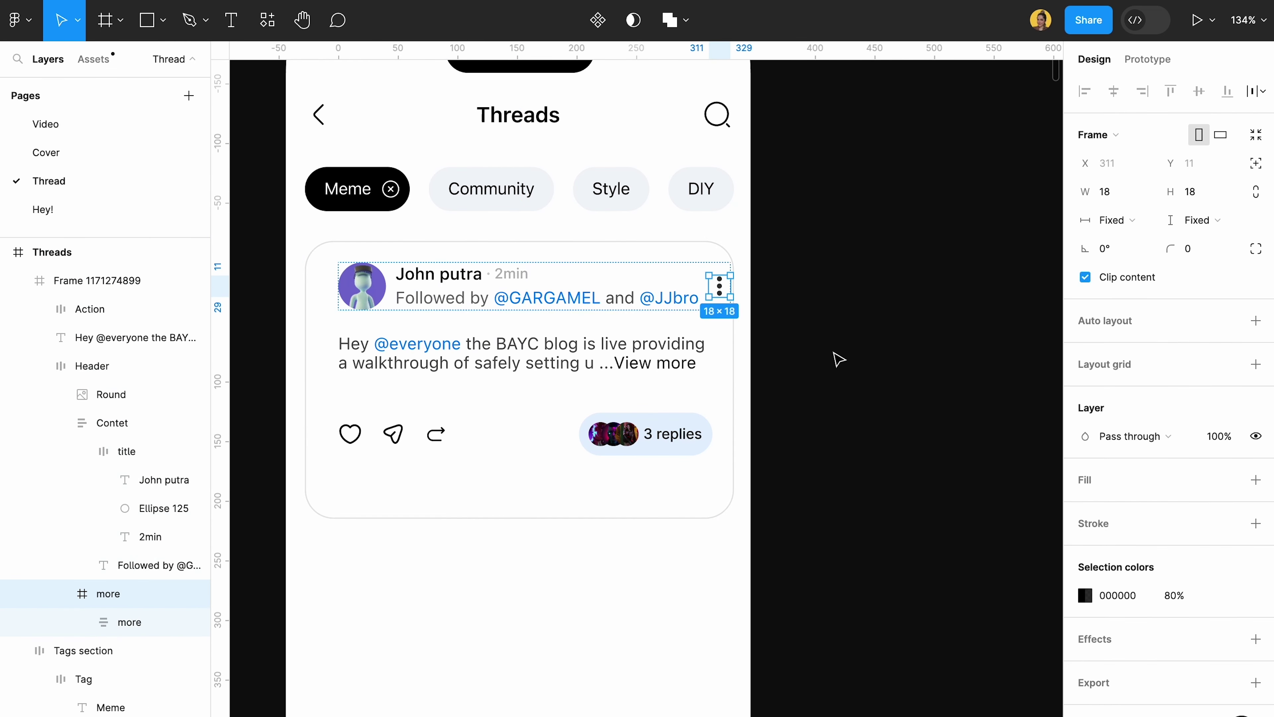
pyautogui.click(833, 354)
# Step: Move the card's header to X 13, Y 17 and its body text to X 12, Y 73, widening the text to 330
pyautogui.doubleClick(652, 306)
pyautogui.moveTo(652, 307); pyautogui.dragTo(621, 301)
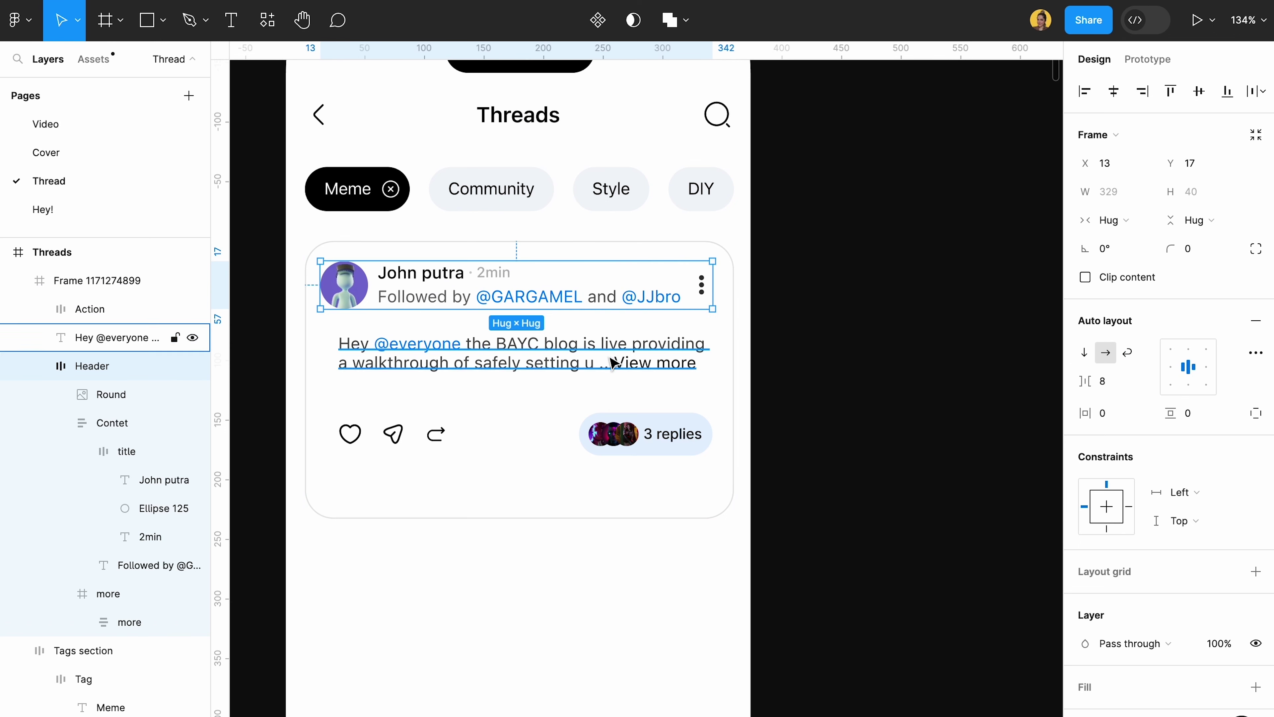
pyautogui.click(610, 356)
pyautogui.moveTo(581, 363); pyautogui.dragTo(569, 358)
pyautogui.moveTo(694, 348); pyautogui.dragTo(716, 348)
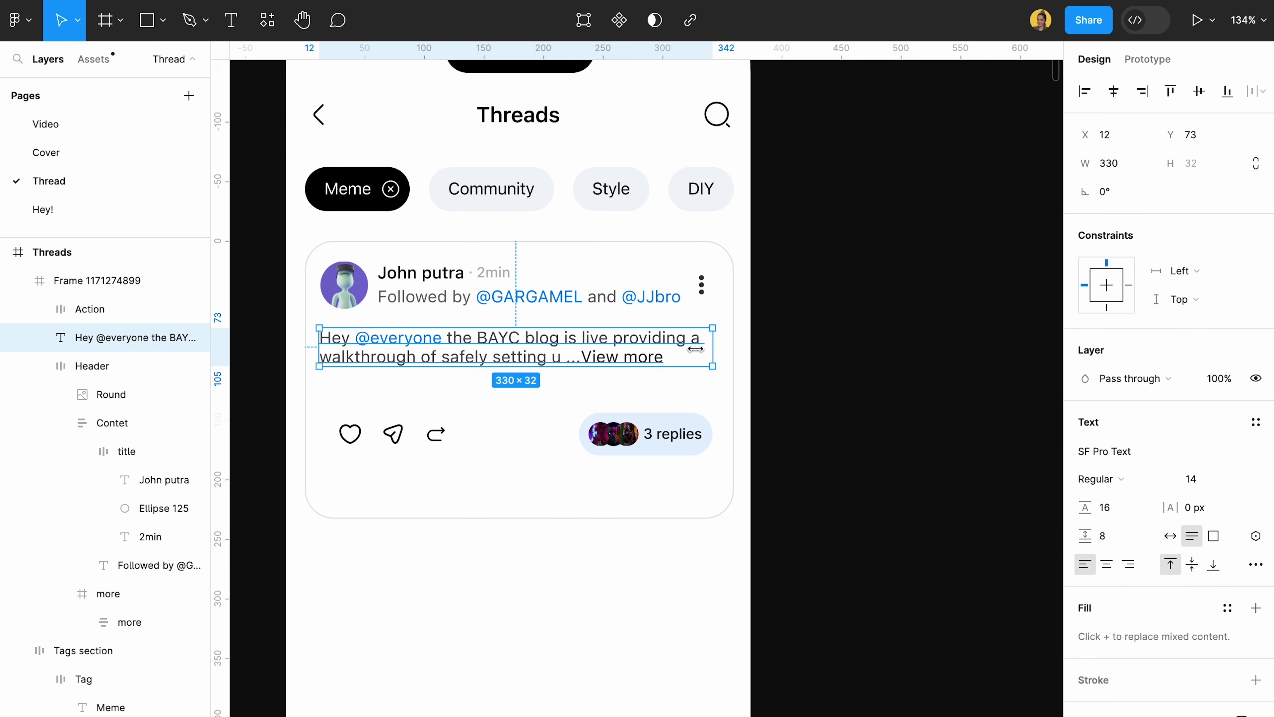
pyautogui.doubleClick(586, 358)
pyautogui.moveTo(566, 357); pyautogui.dragTo(755, 354)
pyautogui.click(756, 355)
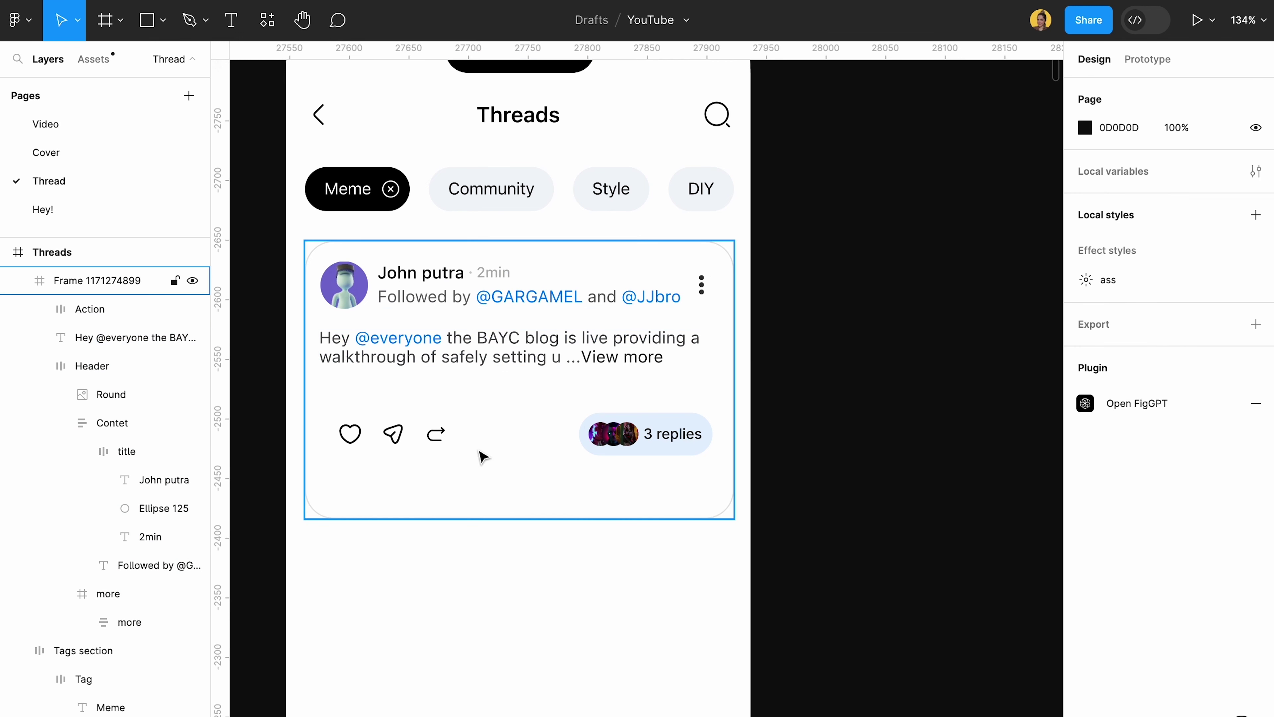
# Step: Nudge the Action row slightly up and to the left within the card
pyautogui.click(498, 330)
pyautogui.doubleClick(485, 281)
pyautogui.click(622, 444)
pyautogui.moveTo(602, 446); pyautogui.dragTo(597, 429)
pyautogui.press('Escape')
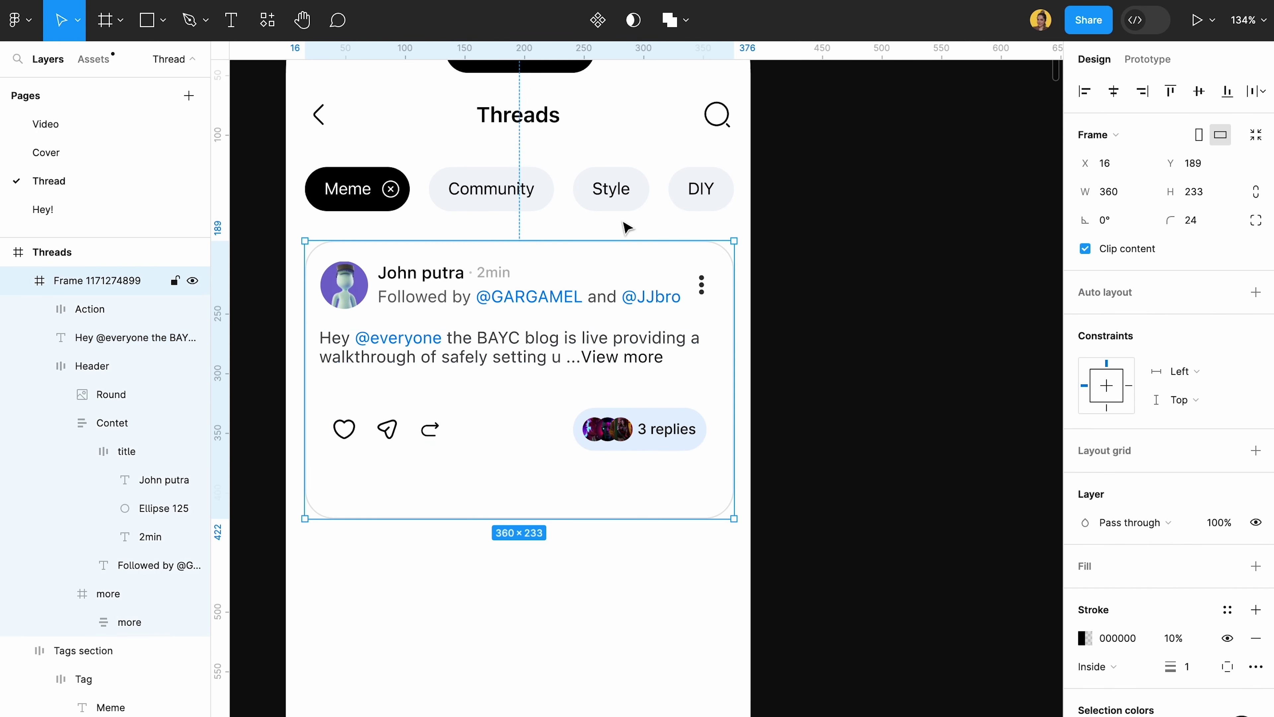
# Step: Rename the card frame as thread and apply auto layout to it
pyautogui.doubleClick(104, 279)
pyautogui.write('thread')
pyautogui.press('Return')
pyautogui.hotkey('shift', 'a')
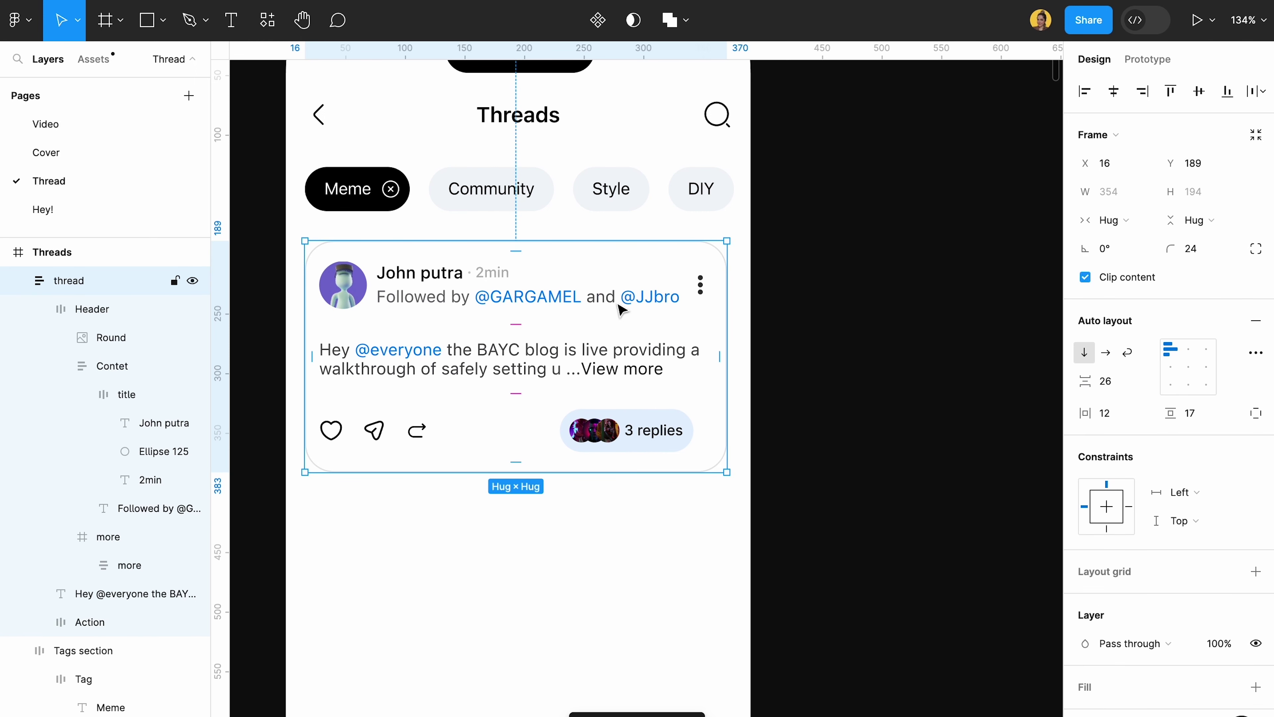
# Step: Set the Action row's width to fill its container and its item spacing to auto
pyautogui.click(645, 366)
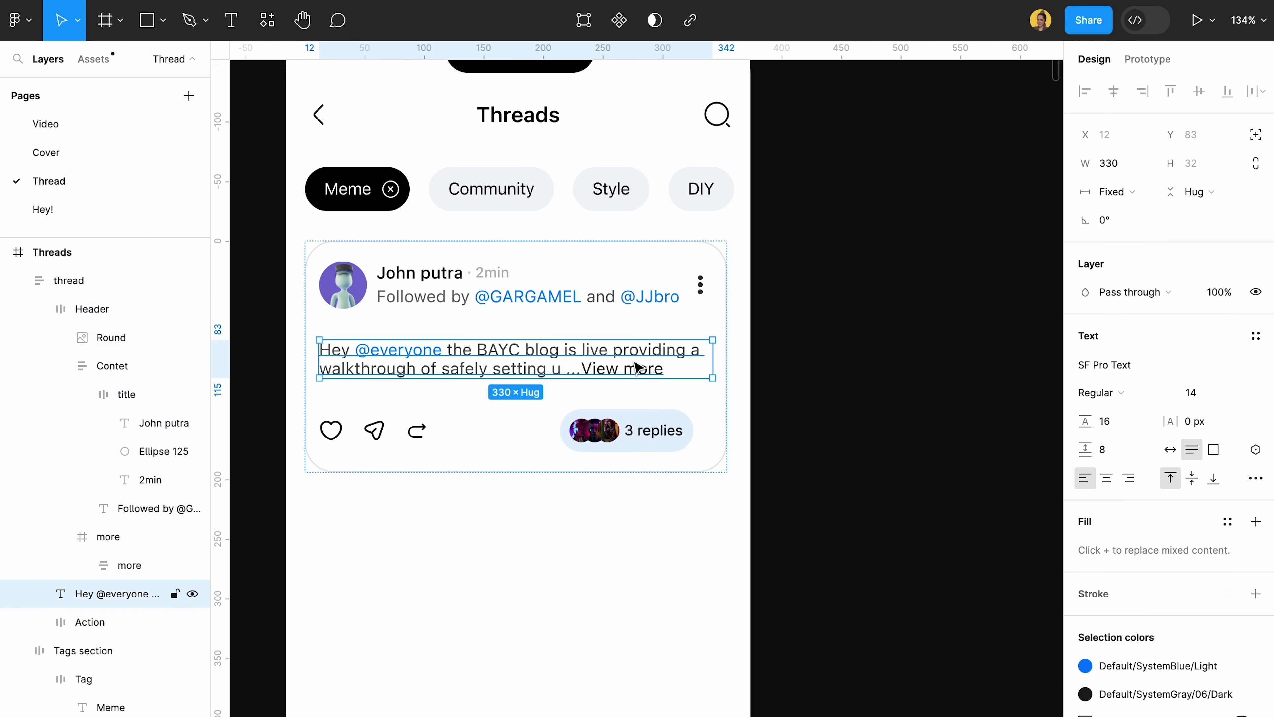
pyautogui.click(636, 448)
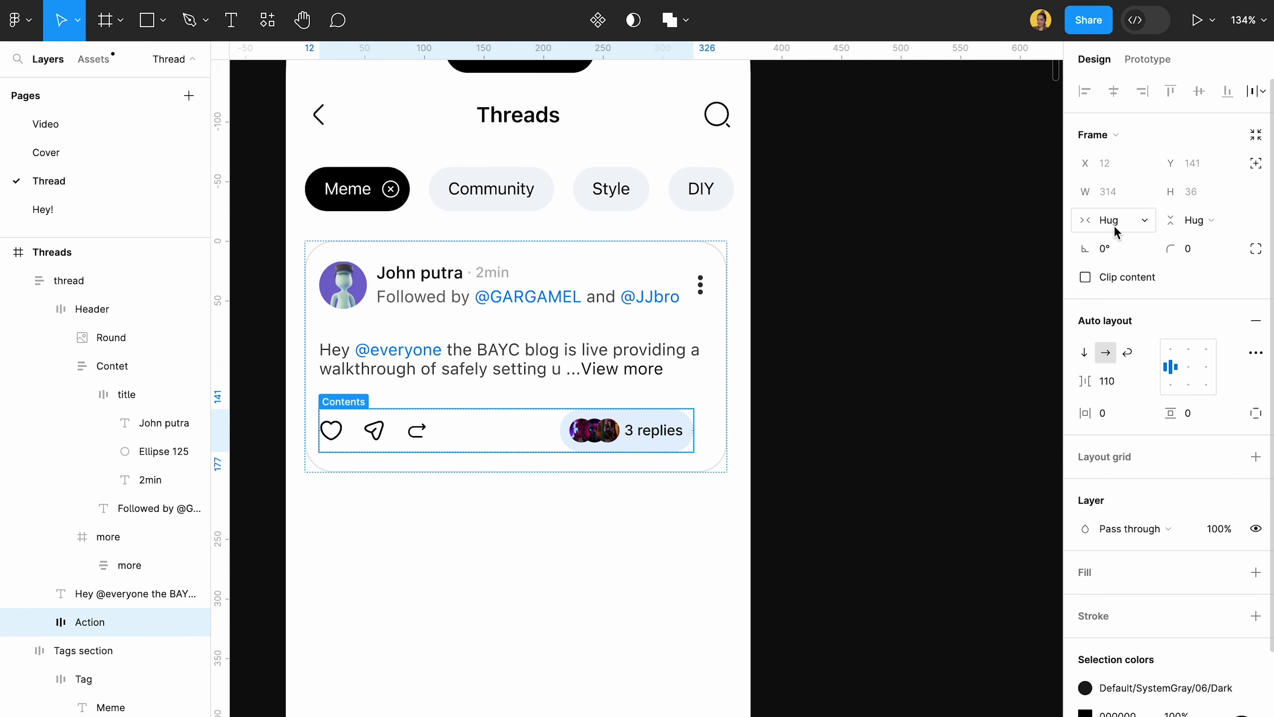
pyautogui.click(1141, 226)
pyautogui.click(1142, 243)
pyautogui.click(1107, 381)
pyautogui.write('auto')
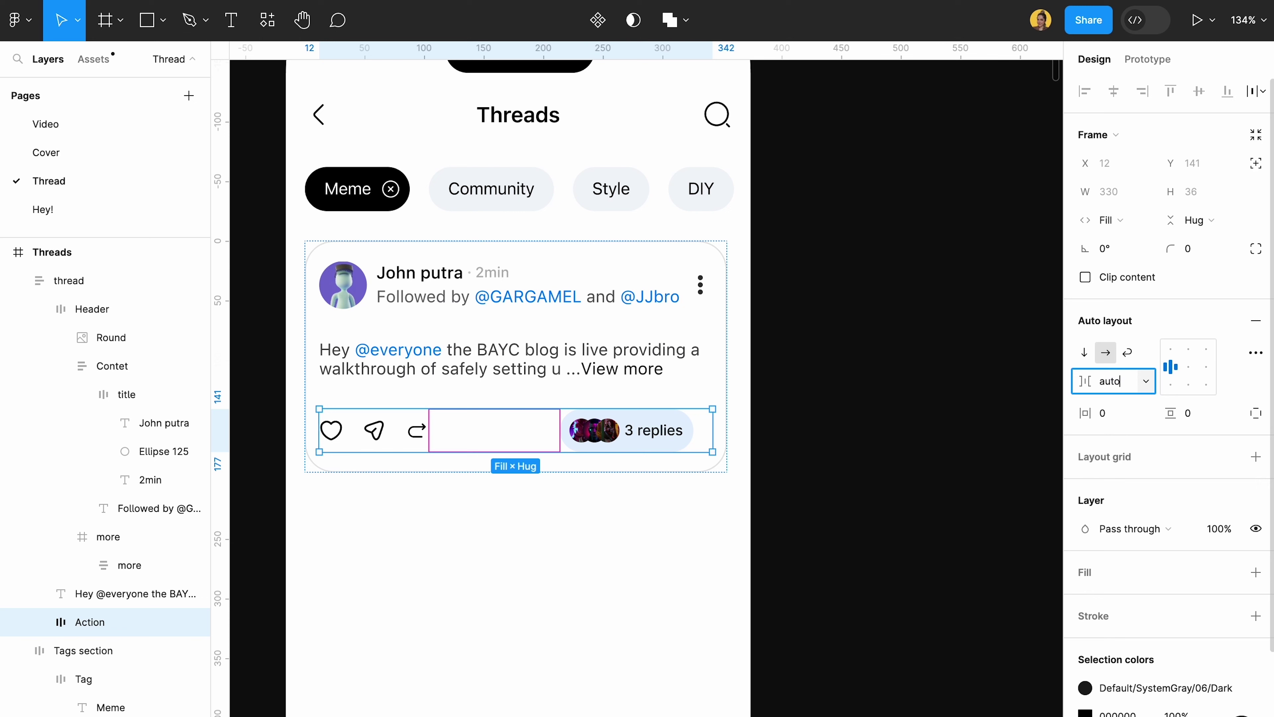
pyautogui.press('Return')
# Step: Set the Header row's item spacing to auto
pyautogui.click(507, 371)
pyautogui.click(512, 293)
pyautogui.click(1107, 381)
pyautogui.write('auto')
pyautogui.press('Return')
# Step: Set the thread card's header, body text and Action row all to fill the container width
pyautogui.click(691, 380)
pyautogui.doubleClick(702, 366)
pyautogui.press('super+a')
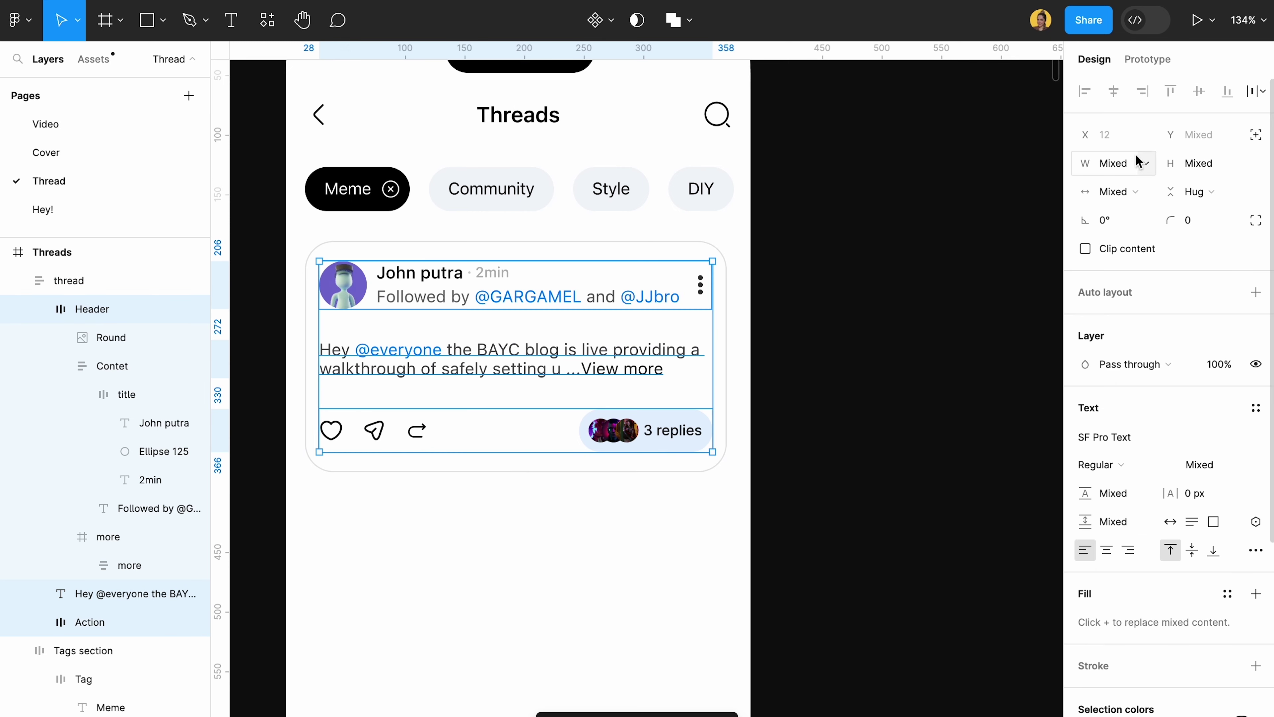
pyautogui.click(1135, 163)
pyautogui.click(1121, 273)
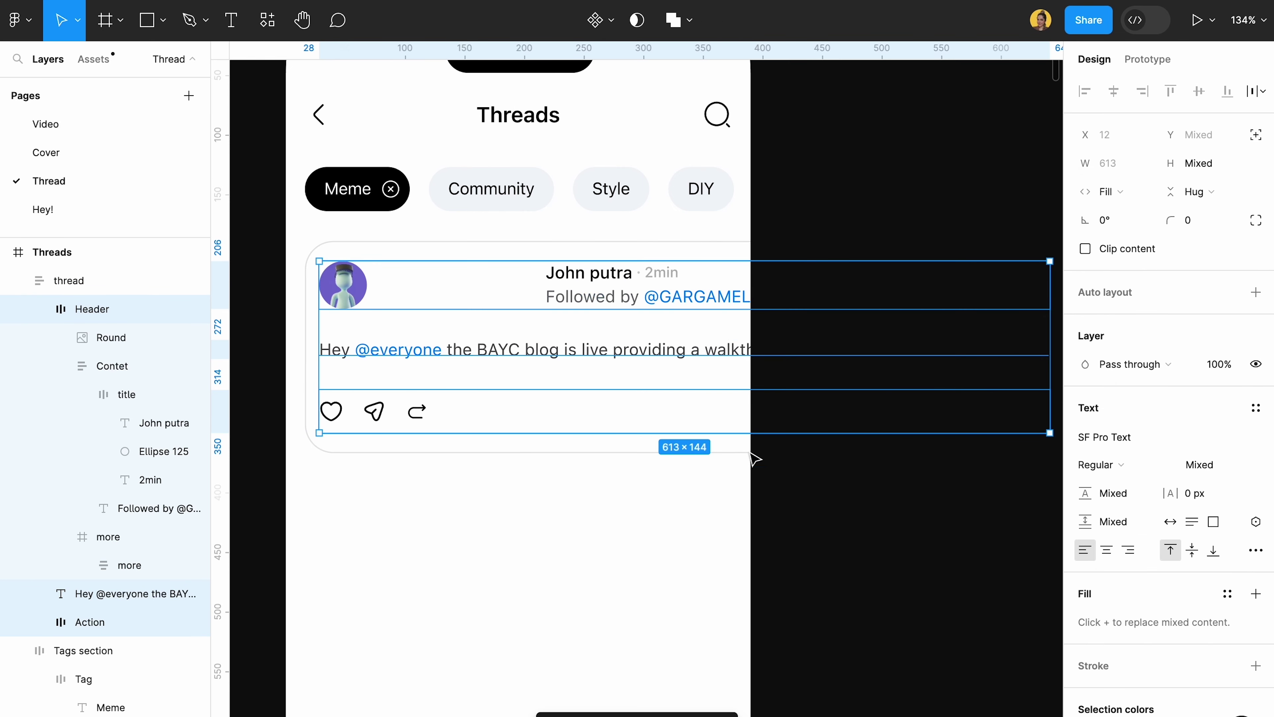
# Step: Narrow the thread card so that it fits within the phone screen
pyautogui.click(739, 478)
pyautogui.click(676, 413)
pyautogui.scroll(-5, 675, 413)
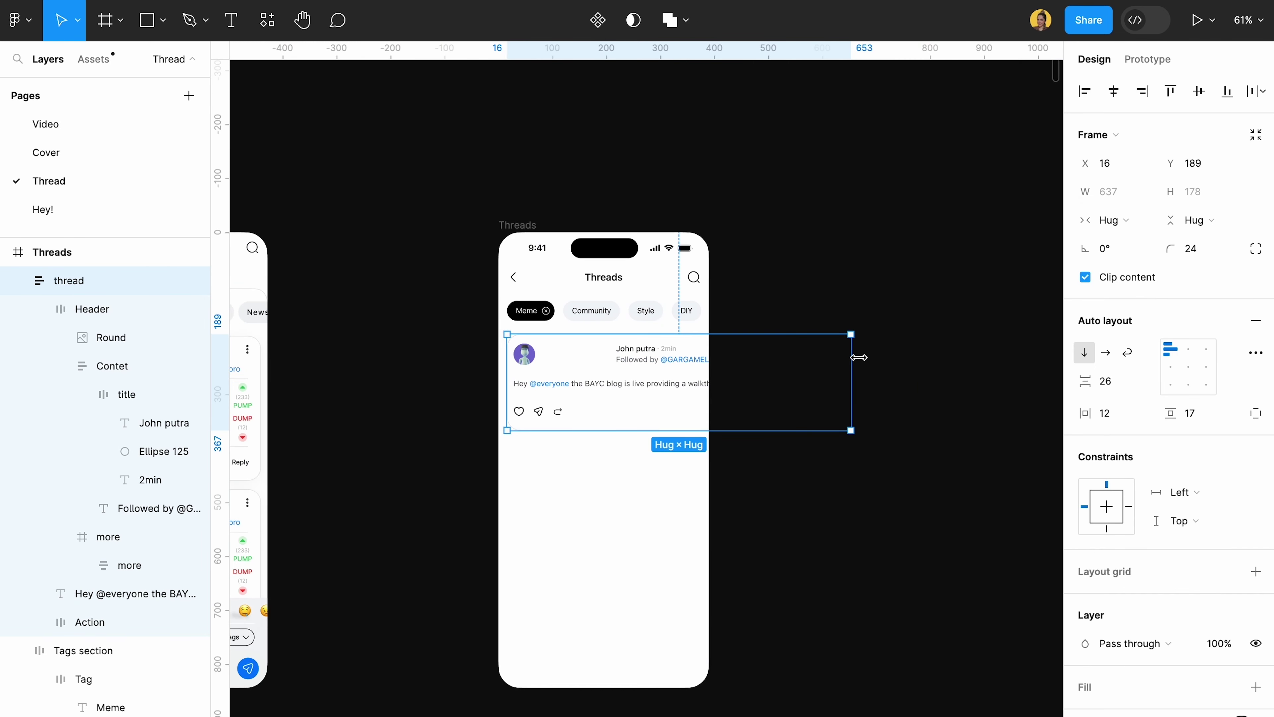
pyautogui.moveTo(818, 359); pyautogui.dragTo(681, 356)
pyautogui.scroll(5, 671, 361)
pyautogui.scroll(5, 568, 378)
# Step: Set the width of the Contet frame inside the card's header to fill its container
pyautogui.click(558, 353)
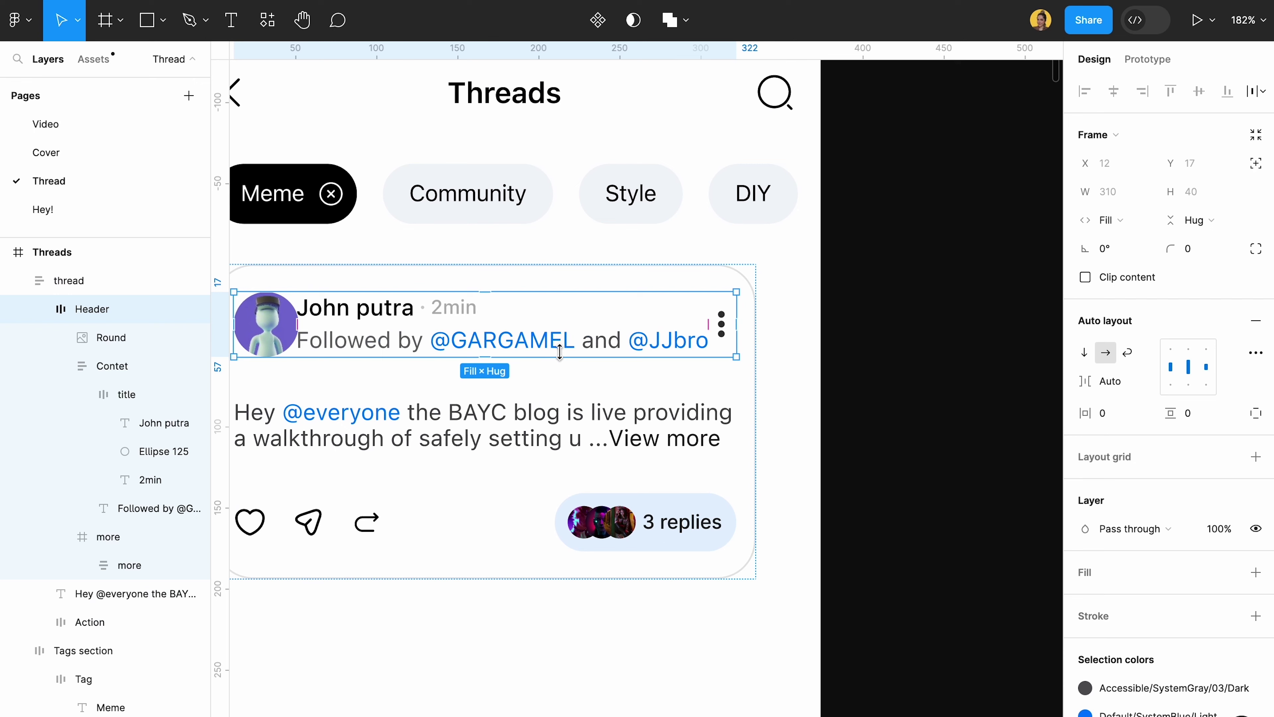
pyautogui.doubleClick(568, 343)
pyautogui.click(1113, 220)
pyautogui.click(1119, 239)
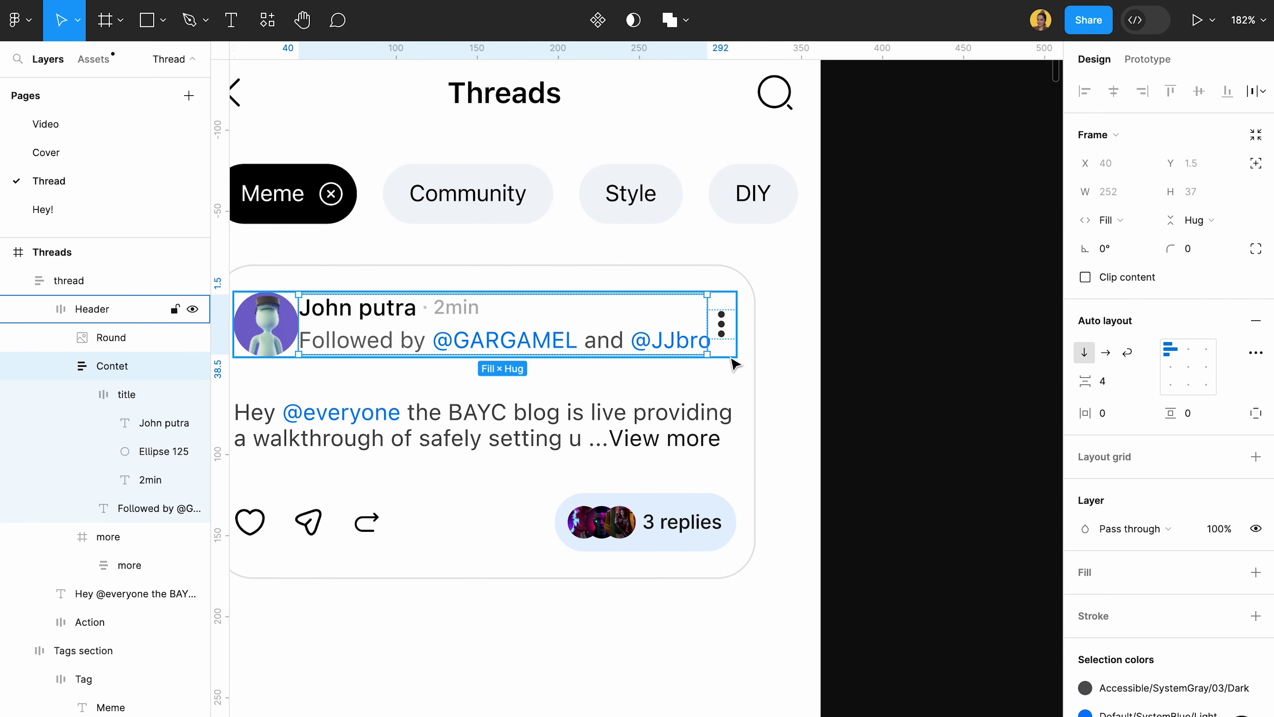
pyautogui.hscroll(-3, 733, 361)
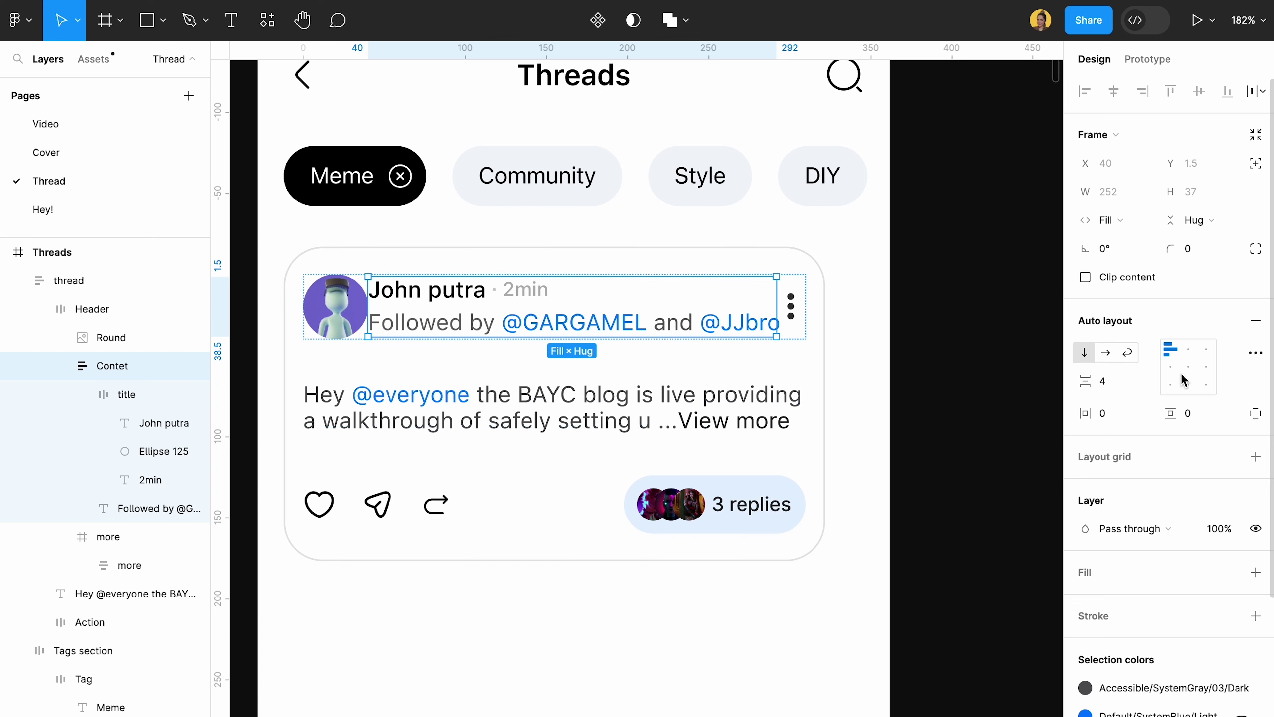
# Step: Try the wrap layout on the header's Contet frame and undo a resize of the card
pyautogui.click(1127, 352)
pyautogui.click(958, 365)
pyautogui.click(699, 365)
pyautogui.moveTo(832, 365); pyautogui.dragTo(708, 367)
pyautogui.hotkey('ctrl', 'z')
pyautogui.doubleClick(637, 335)
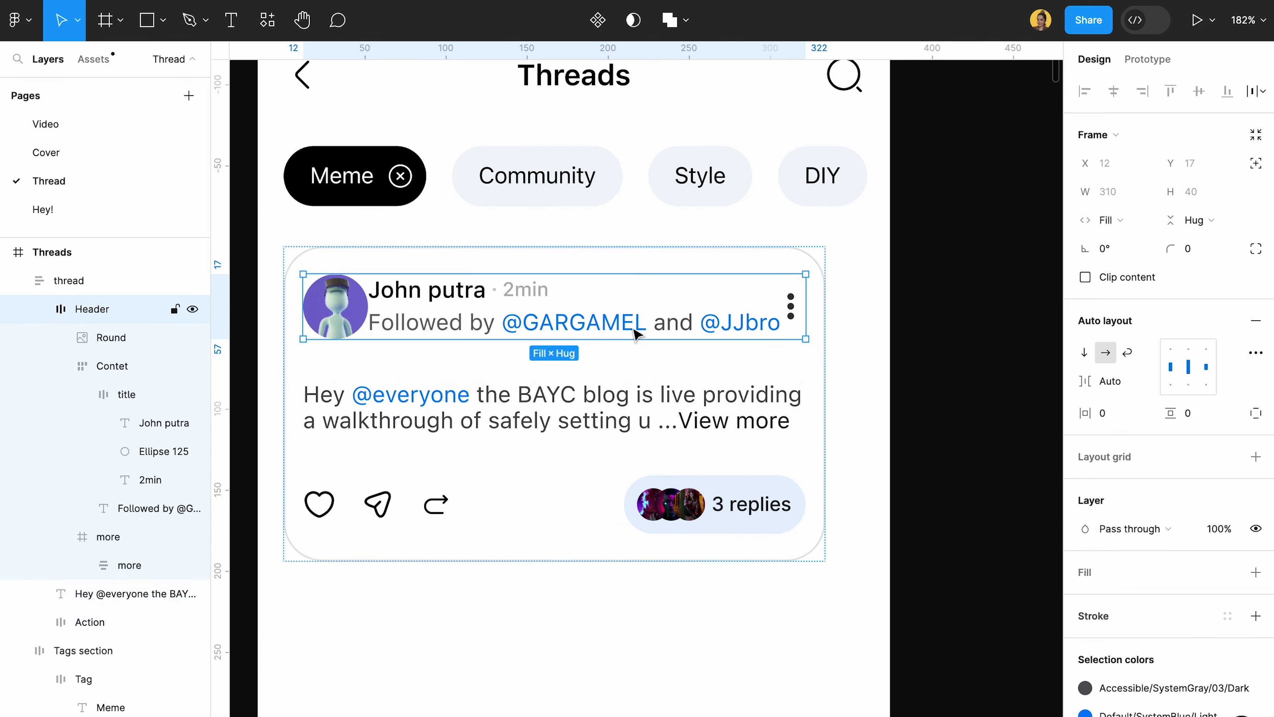
# Step: Set the "Followed by" text to fill its container width and switch the Contet frame to vertical layout
pyautogui.click(716, 321)
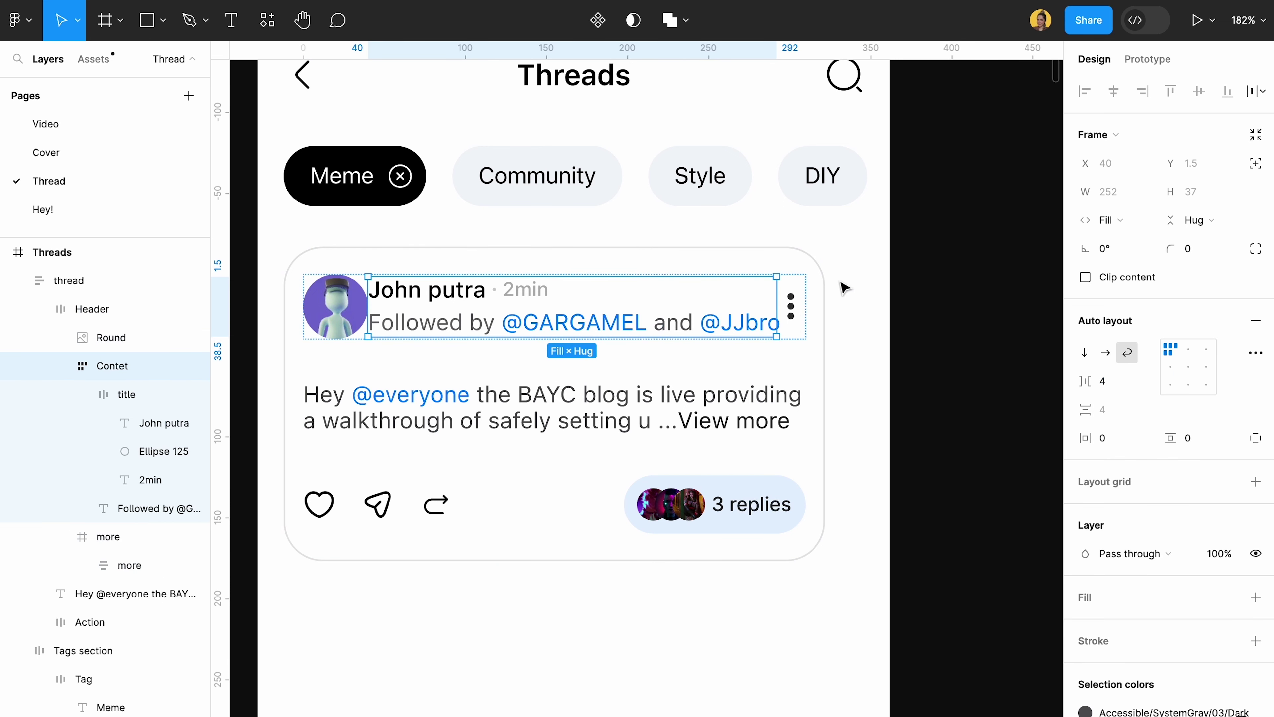
pyautogui.click(660, 330)
pyautogui.click(1108, 191)
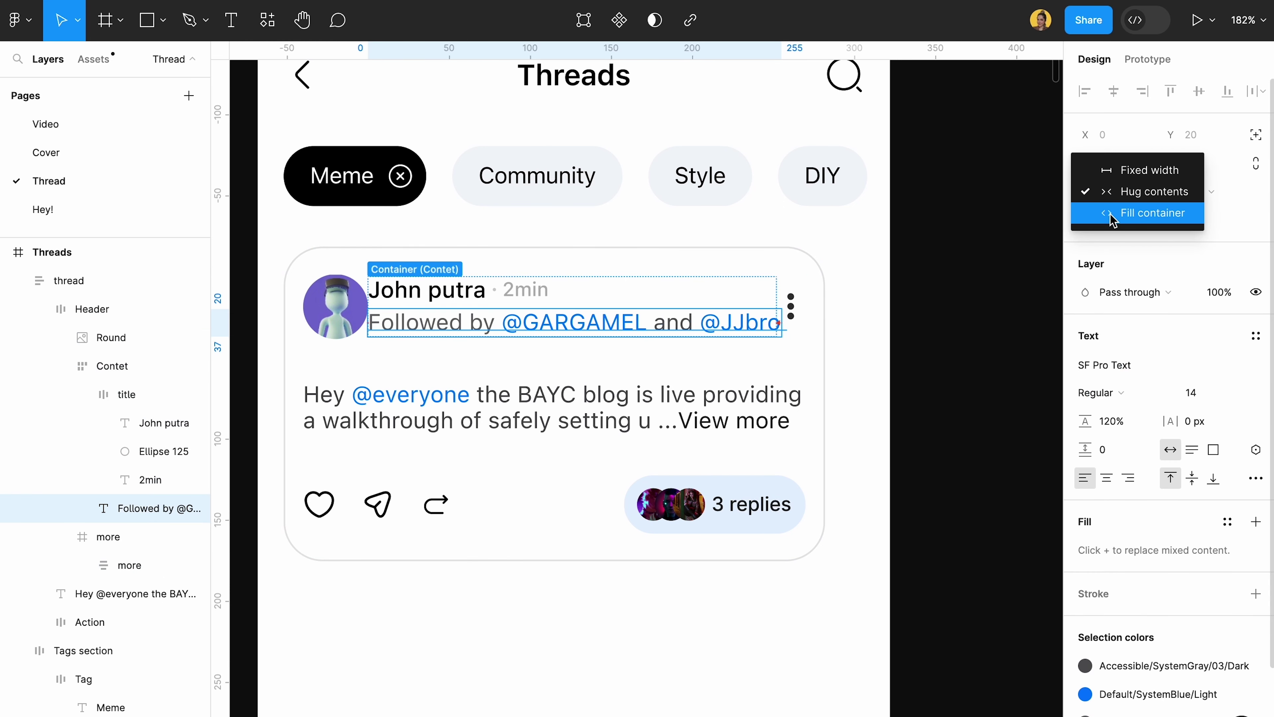
pyautogui.click(1088, 211)
pyautogui.click(870, 435)
pyautogui.keyDown('super'); pyautogui.click(502, 326); pyautogui.keyUp('super')
pyautogui.click(1083, 353)
# Step: Widen the thread card to 360 and set its vertical item spacing to 24
pyautogui.click(782, 381)
pyautogui.moveTo(825, 361); pyautogui.dragTo(867, 353)
pyautogui.scroll(-5, 867, 352)
pyautogui.moveTo(703, 356); pyautogui.dragTo(703, 355)
pyautogui.click(1128, 388)
pyautogui.write('24')
pyautogui.press('Return')
pyautogui.click(887, 508)
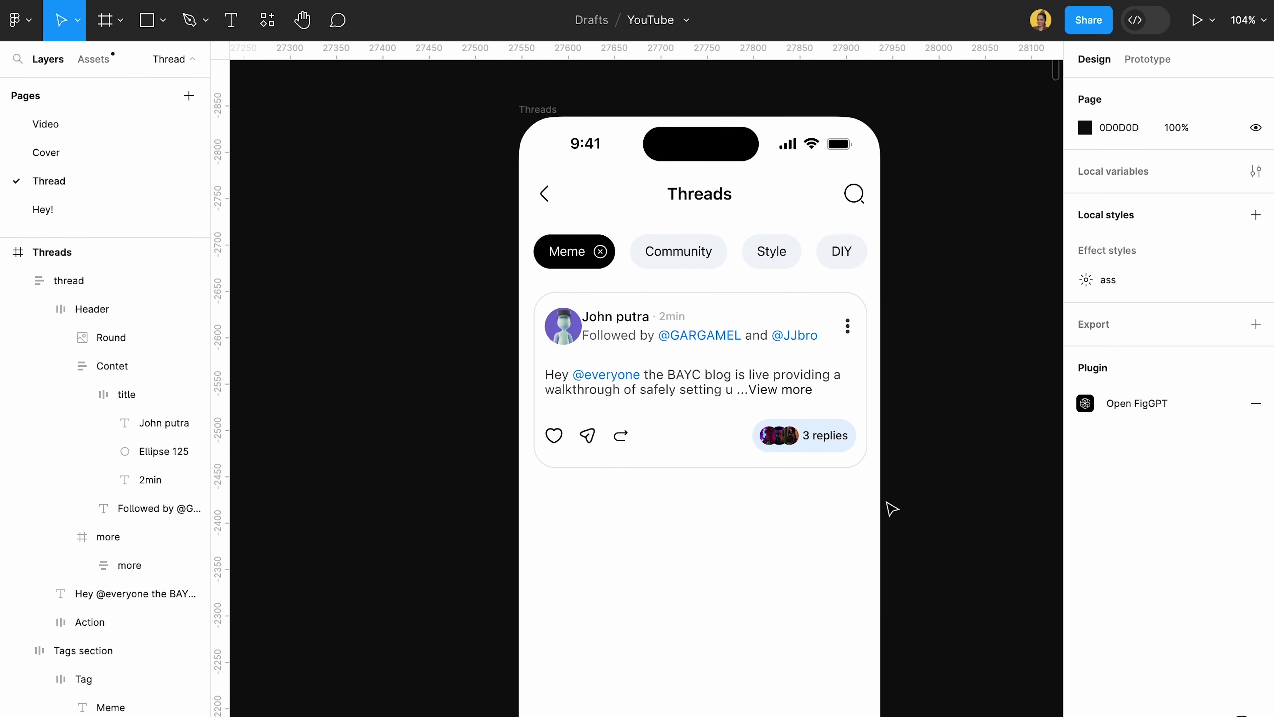
pyautogui.scroll(5, 887, 590)
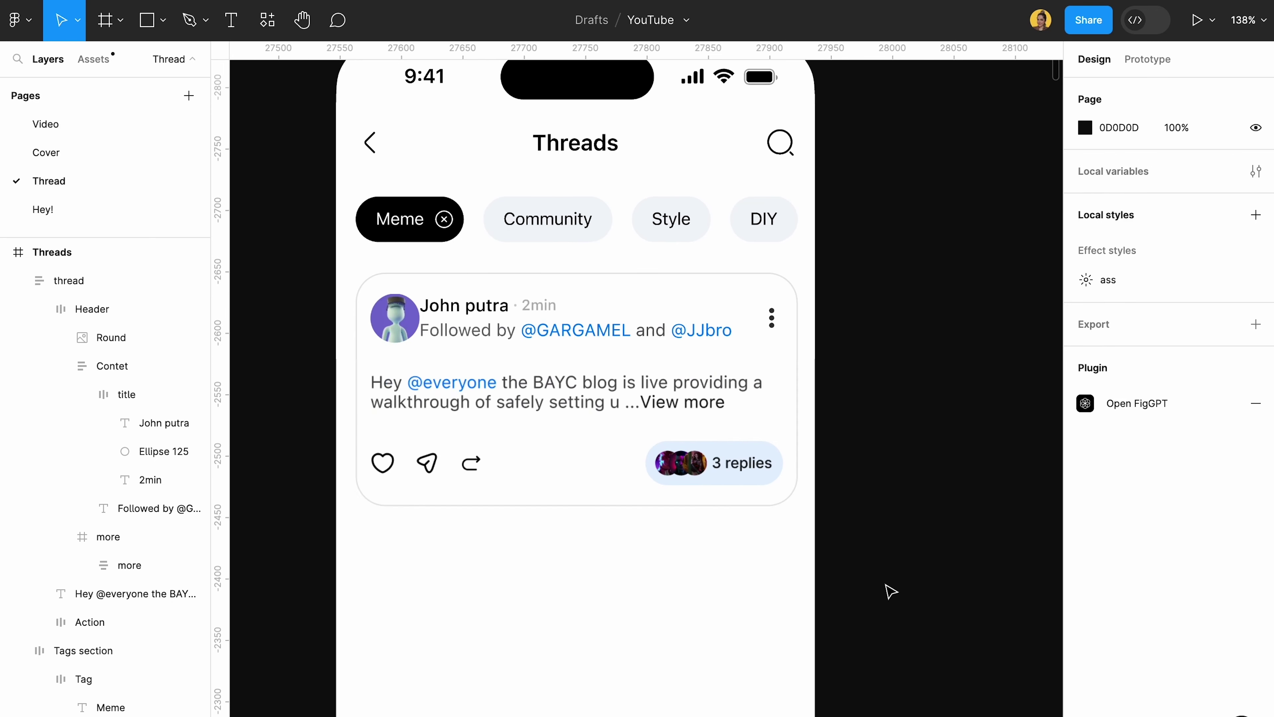
pyautogui.click(800, 416)
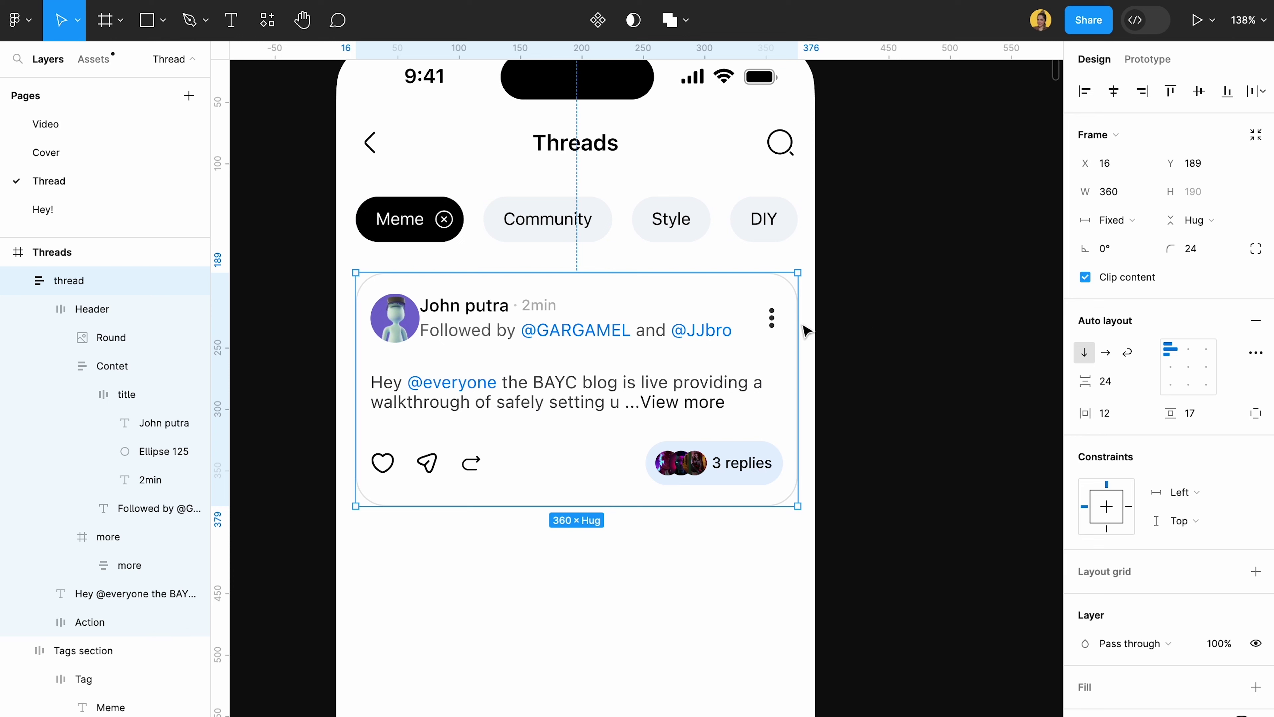
pyautogui.click(773, 248)
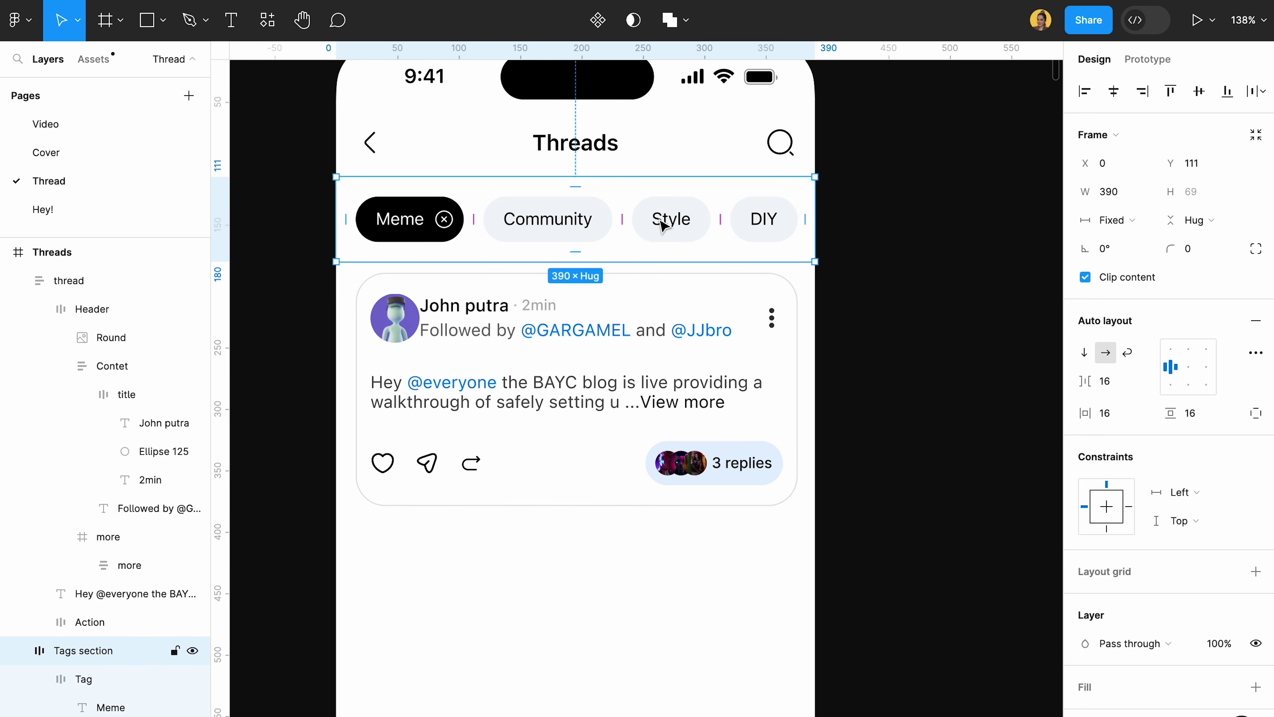
pyautogui.scroll(-3, 1180, 458)
pyautogui.scroll(-3, 1258, 613)
pyautogui.click(1257, 613)
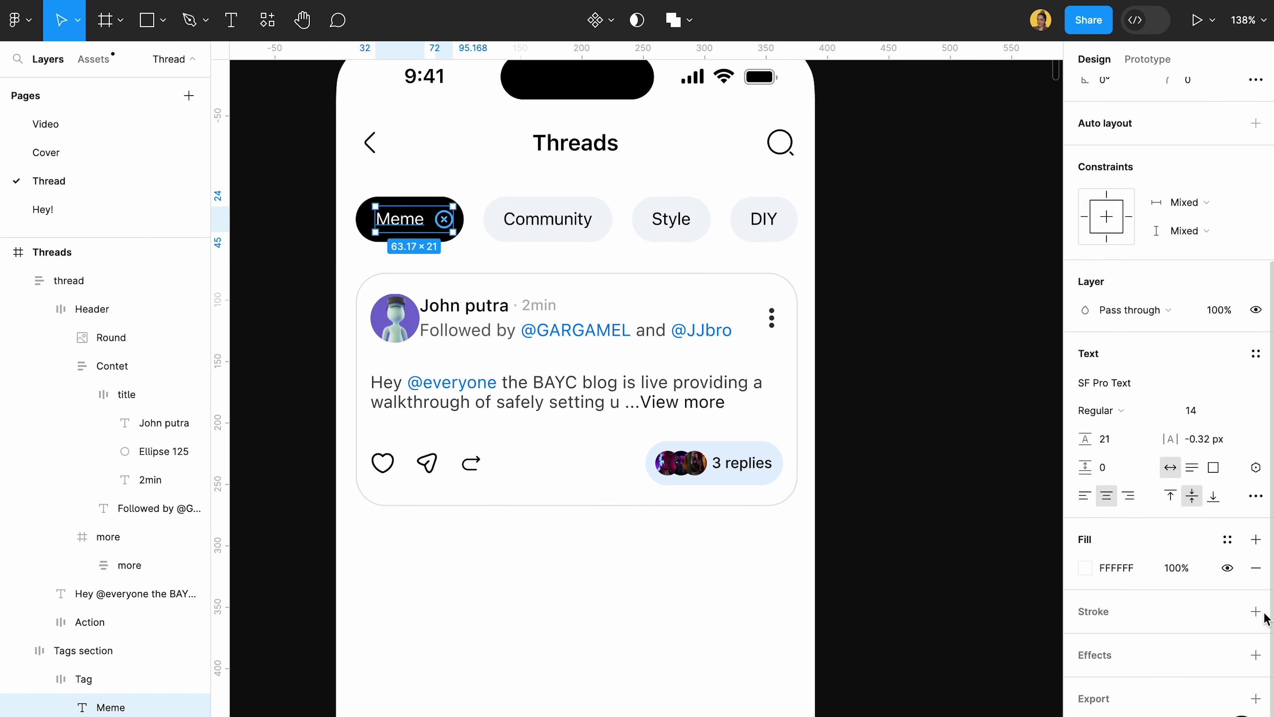
pyautogui.click(797, 266)
# Step: Add a bottom-only black stroke at 10% opacity to the Tags section
pyautogui.click(755, 213)
pyautogui.scroll(-3, 1217, 595)
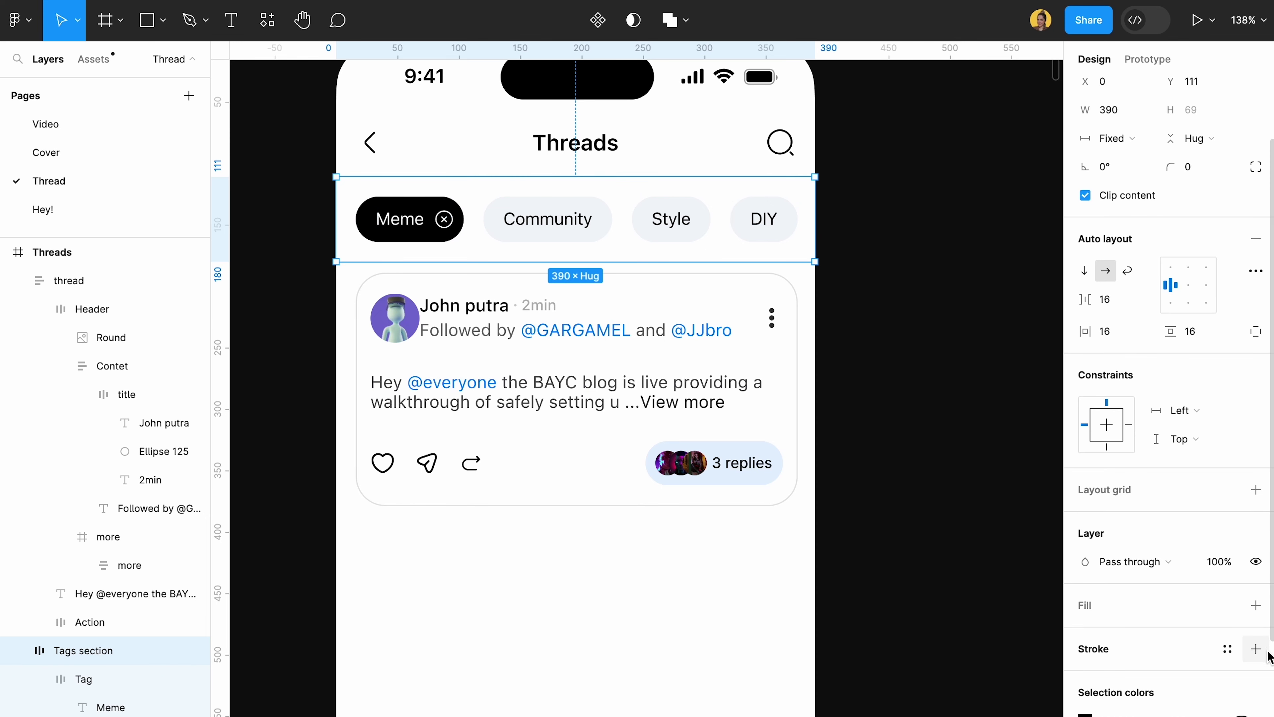
pyautogui.click(1256, 648)
pyautogui.scroll(-3, 1198, 642)
pyautogui.click(1226, 561)
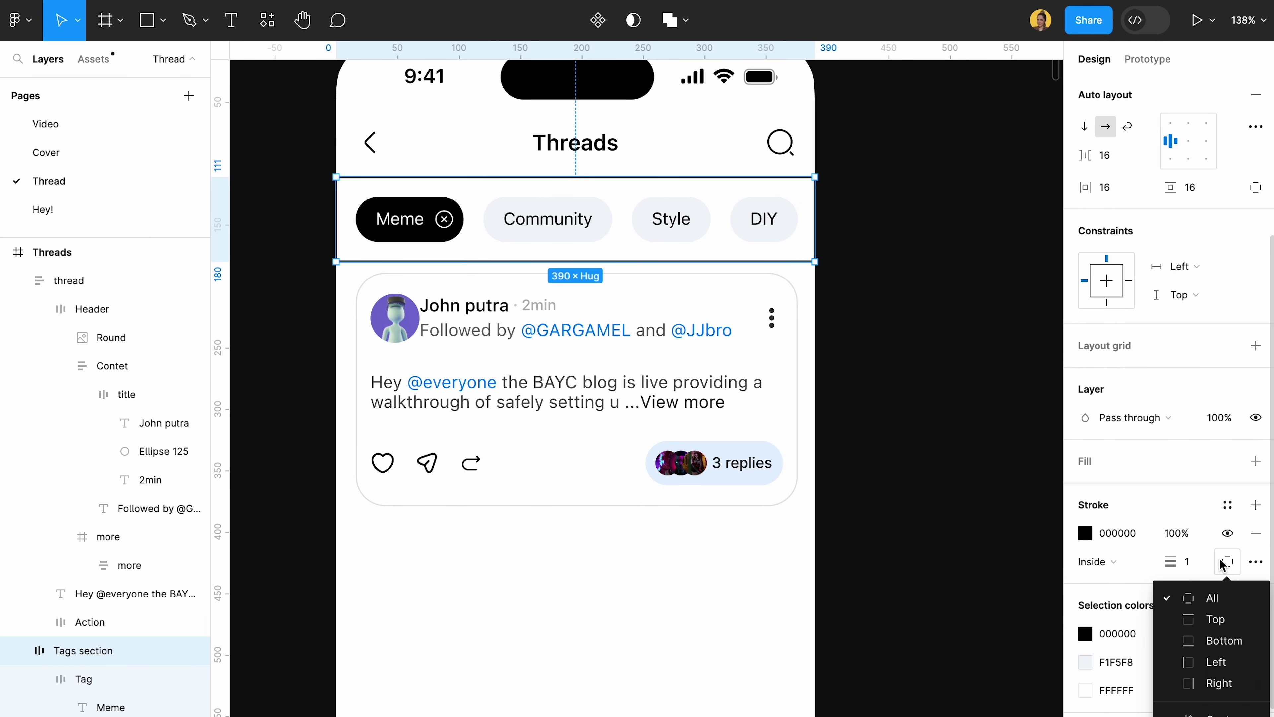
pyautogui.click(1221, 640)
pyautogui.click(1182, 532)
pyautogui.write('10')
pyautogui.press('Return')
pyautogui.click(864, 546)
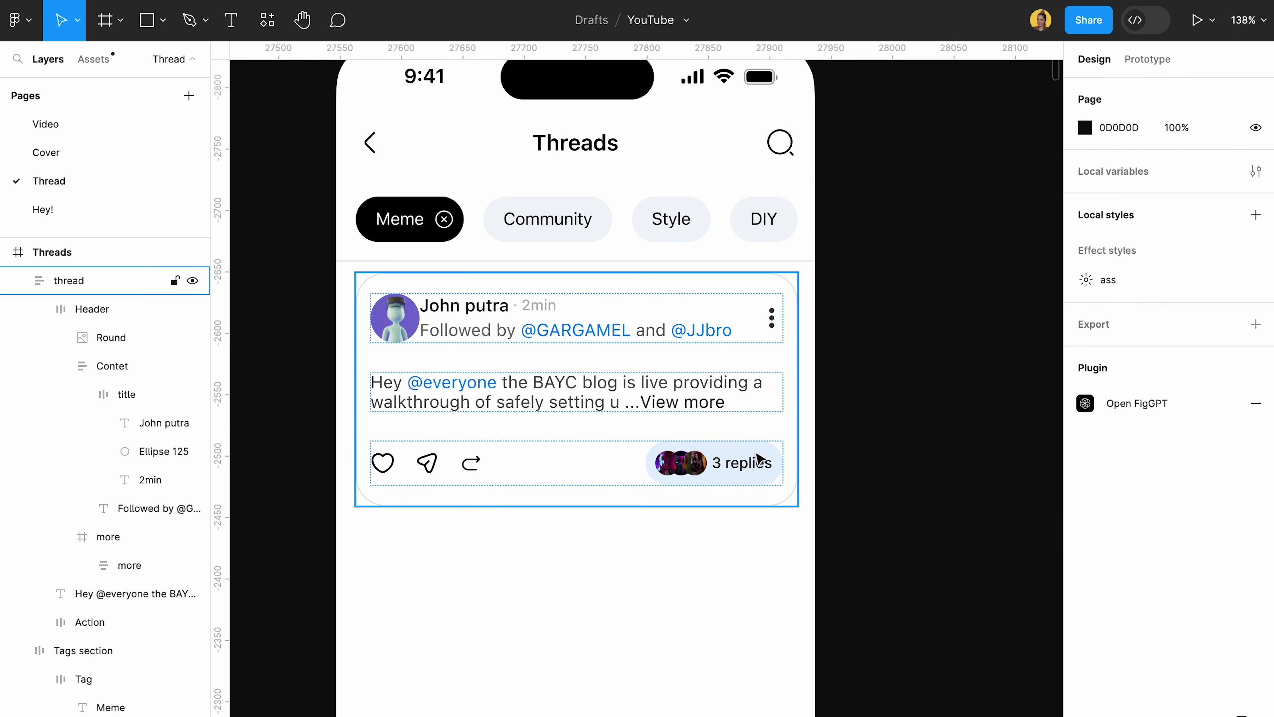
# Step: Remove the thread card's stroke, place it directly under the tags divider and stretch it to the full screen width of 390
pyautogui.click(762, 454)
pyautogui.scroll(-5, 1153, 442)
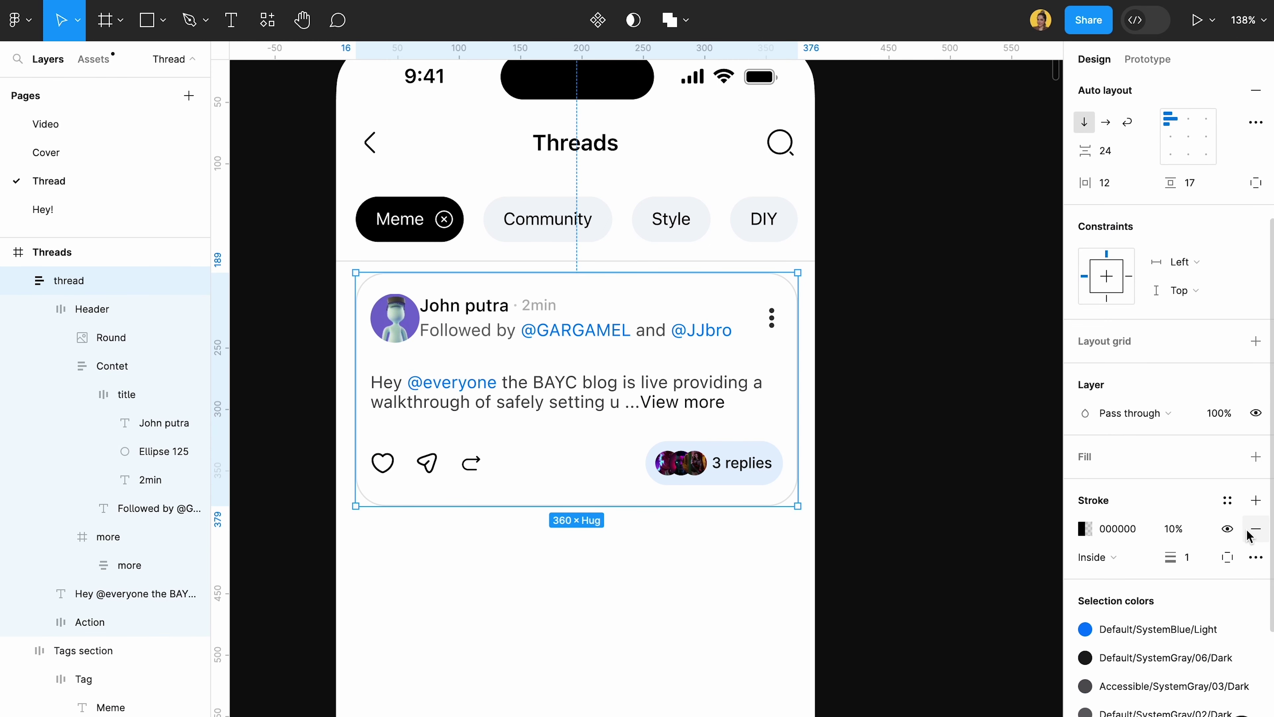
pyautogui.click(1247, 527)
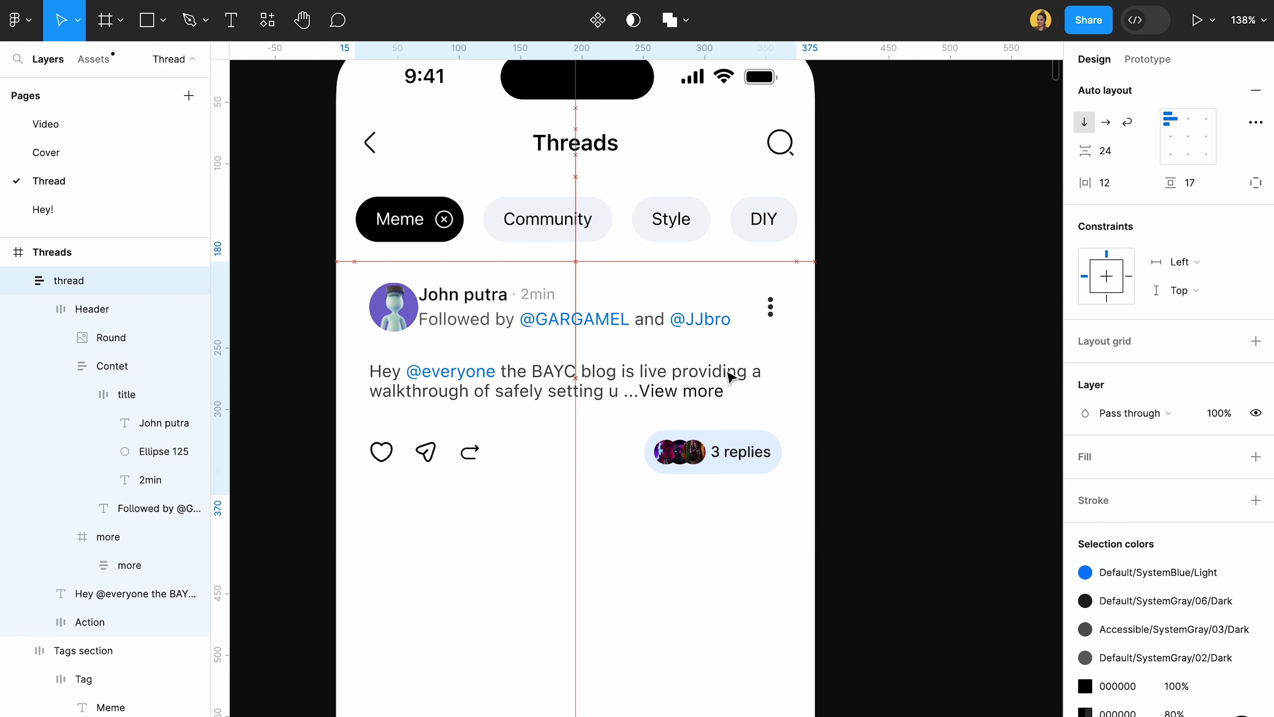
pyautogui.moveTo(798, 366); pyautogui.dragTo(817, 353)
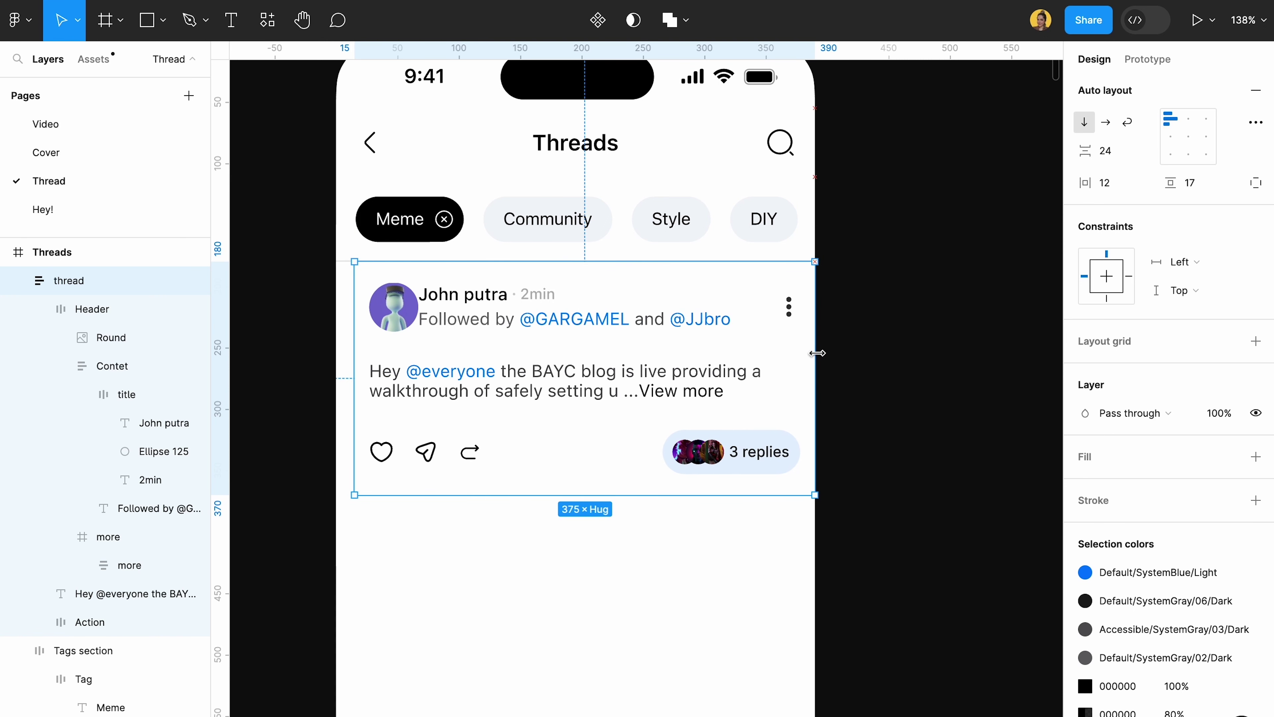
pyautogui.moveTo(355, 342); pyautogui.dragTo(336, 341)
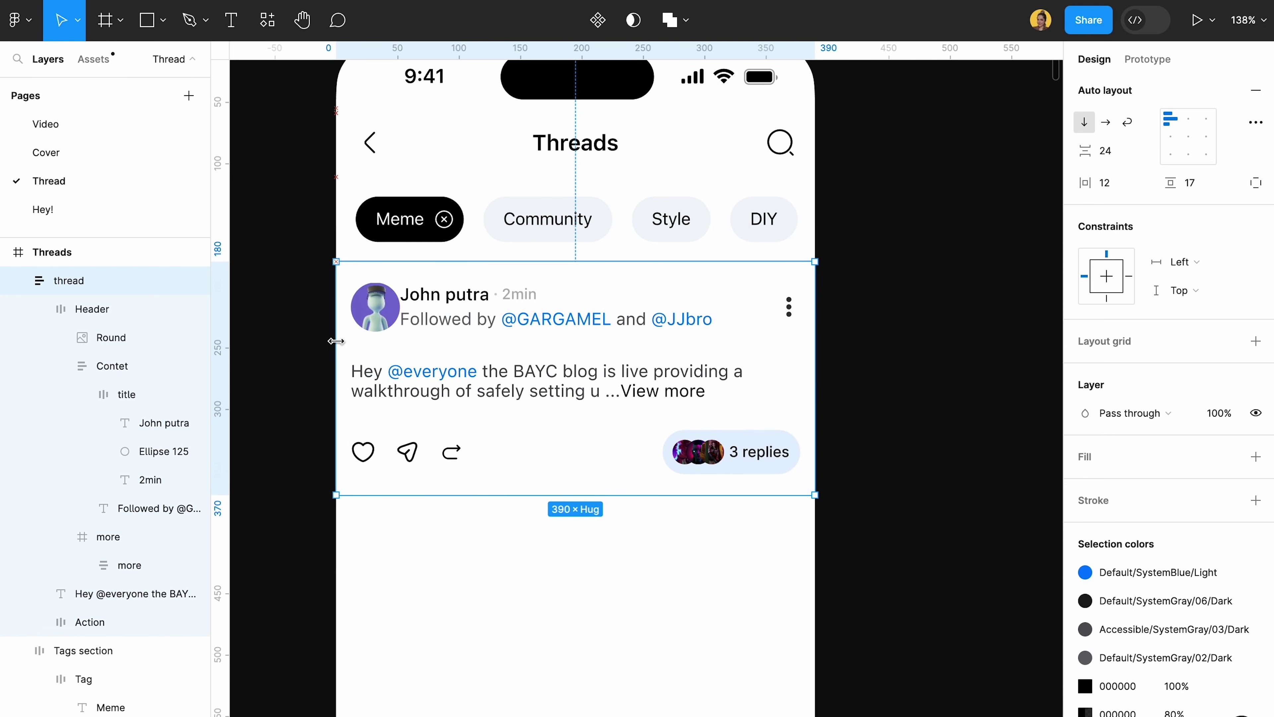
pyautogui.click(480, 662)
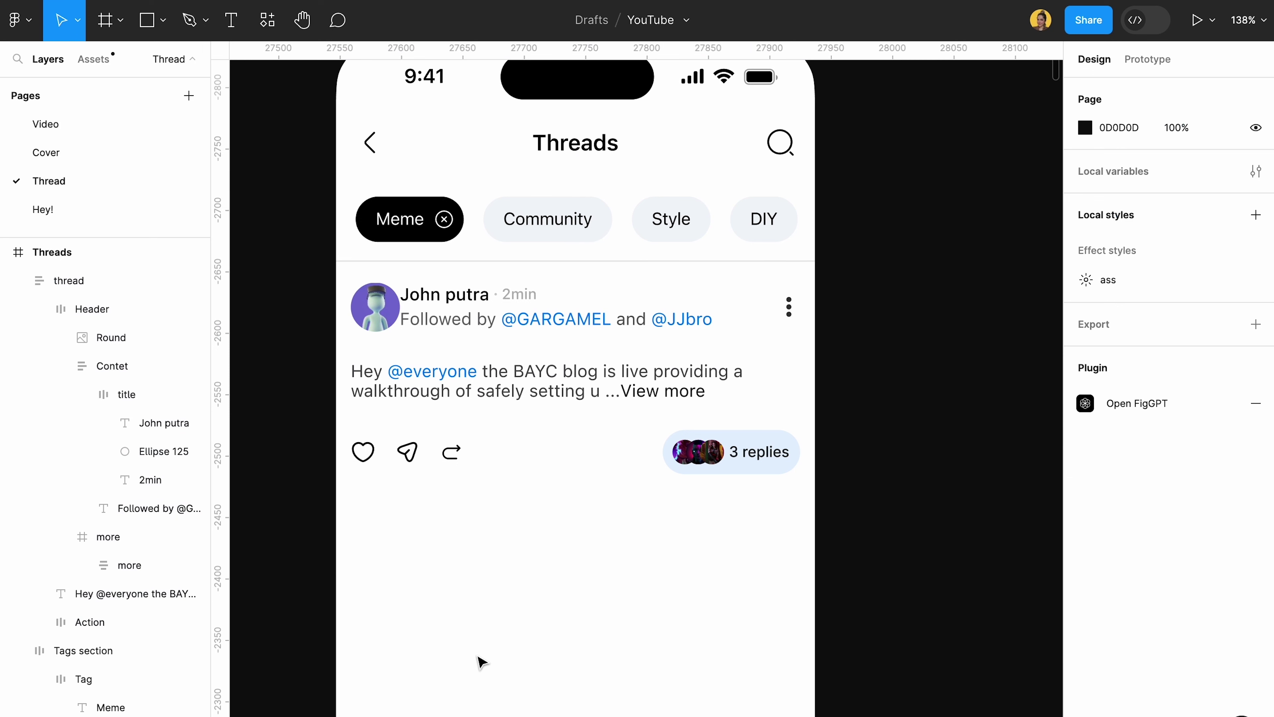
# Step: Give the thread card a bottom-only black stroke at 10% opacity and square off its corners
pyautogui.click(548, 407)
pyautogui.scroll(-5, 1239, 452)
pyautogui.click(1255, 523)
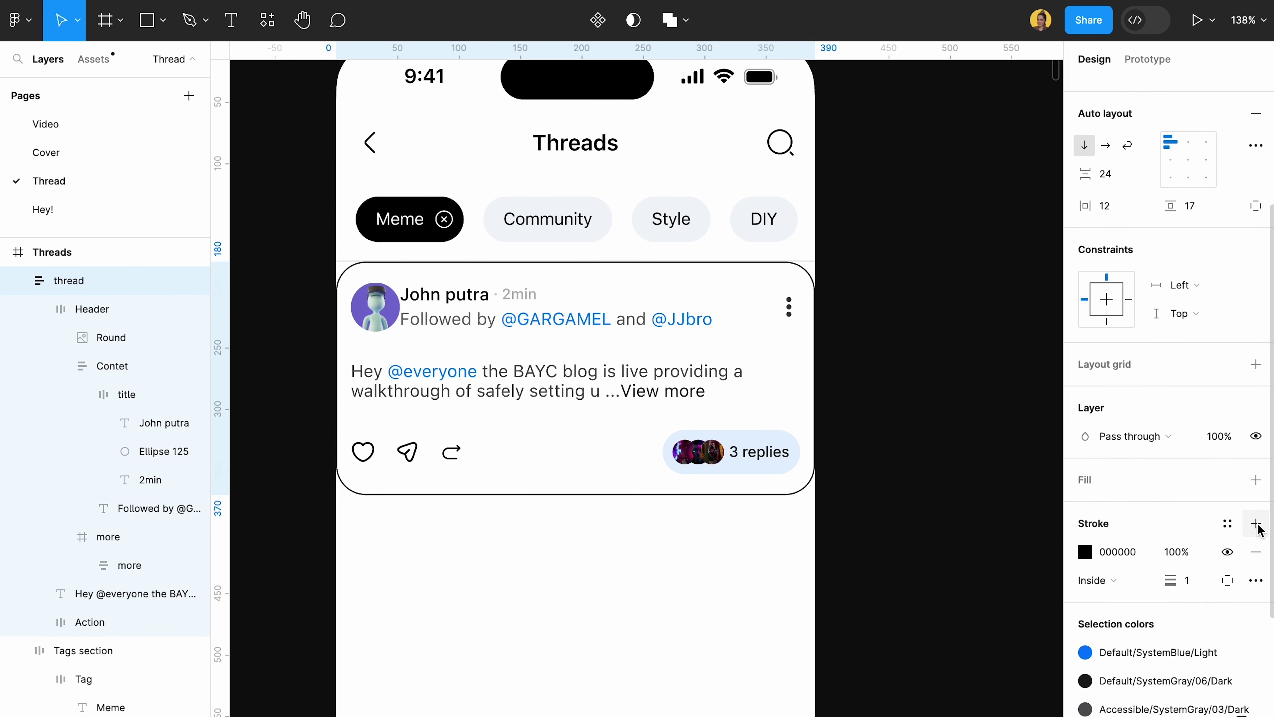
pyautogui.click(1226, 580)
pyautogui.click(1219, 659)
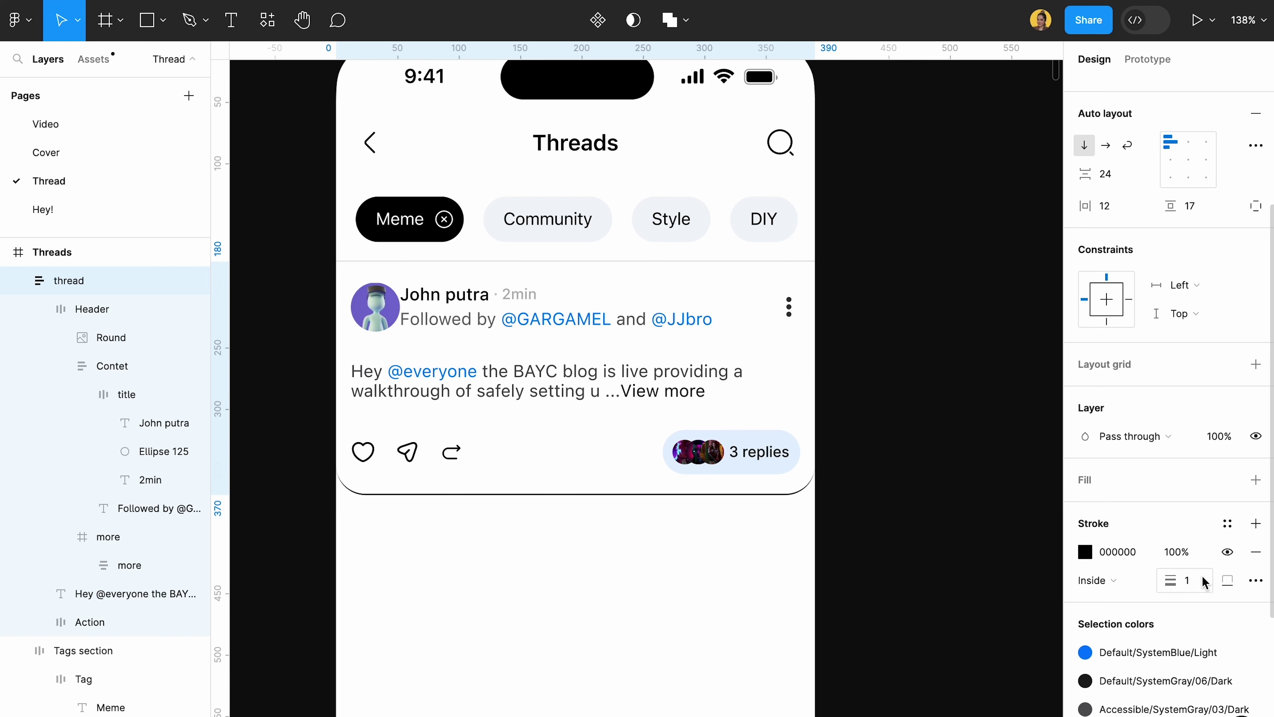
pyautogui.click(1174, 552)
pyautogui.write('10')
pyautogui.press('Return')
pyautogui.click(948, 582)
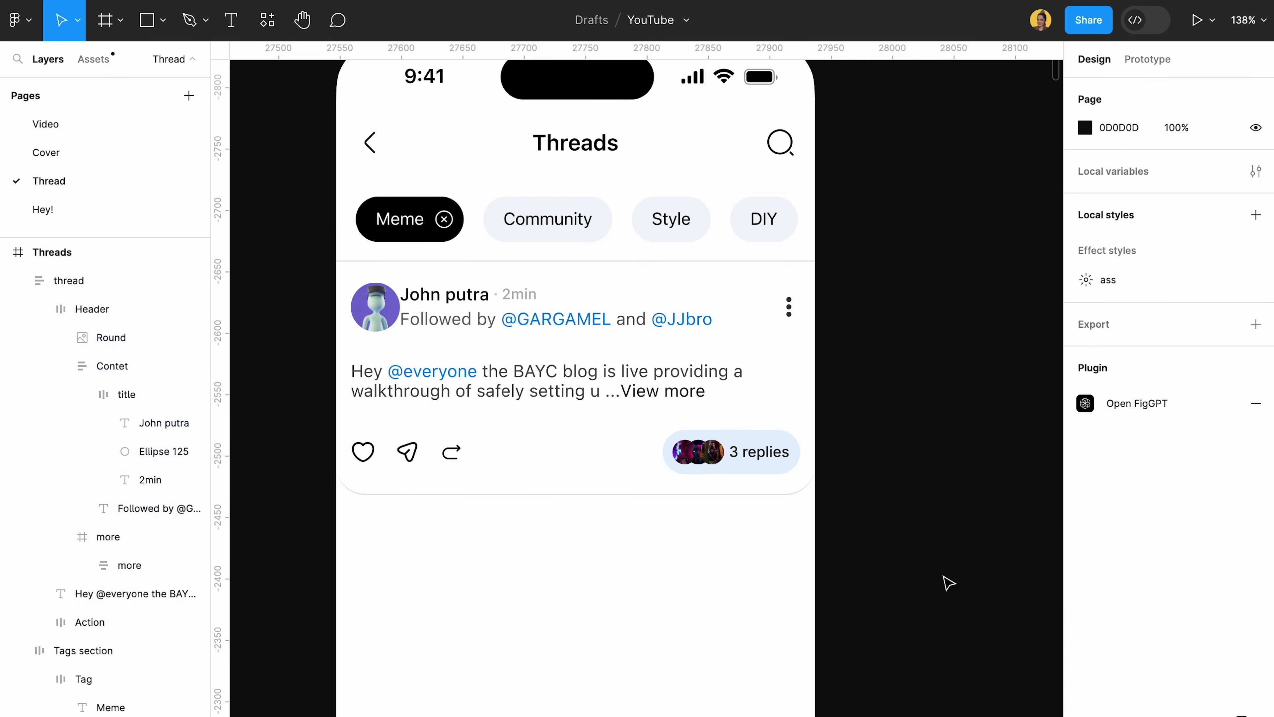
pyautogui.click(810, 482)
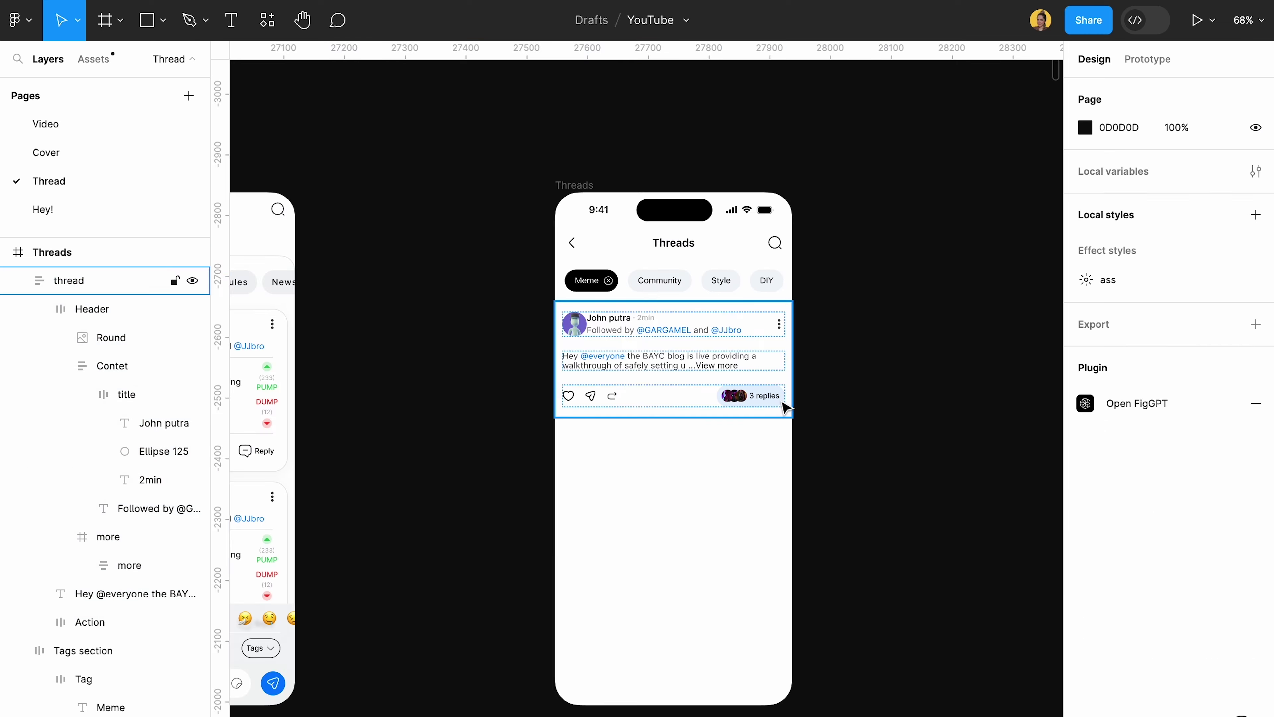
pyautogui.scroll(3, 782, 402)
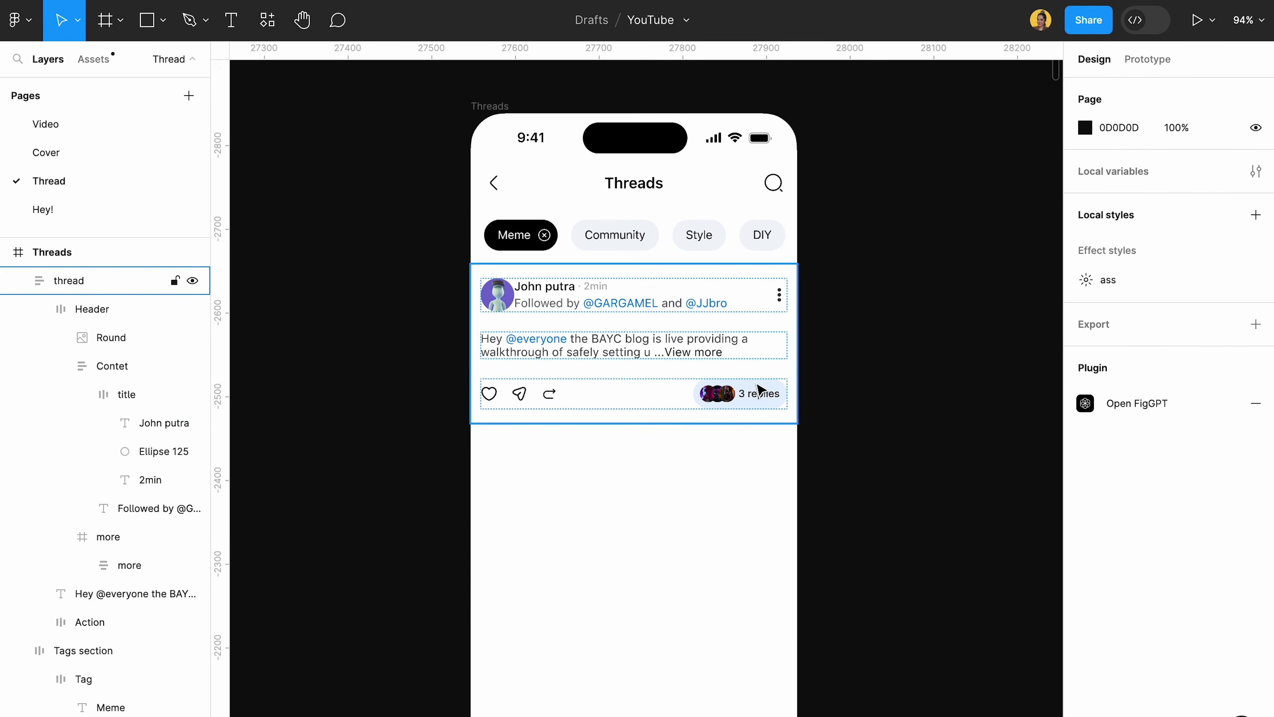
# Step: Try flipping the whole Icon frame in the card's Action row horizontally and undo the flip
pyautogui.click(726, 402)
pyautogui.scroll(3, 726, 401)
pyautogui.keyDown('super'); pyautogui.click(441, 402); pyautogui.keyUp('super')
pyautogui.doubleClick(439, 397)
pyautogui.press('Escape')
pyautogui.doubleClick(444, 400)
pyautogui.doubleClick(444, 400)
pyautogui.doubleClick(444, 401)
pyautogui.rightClick(444, 400)
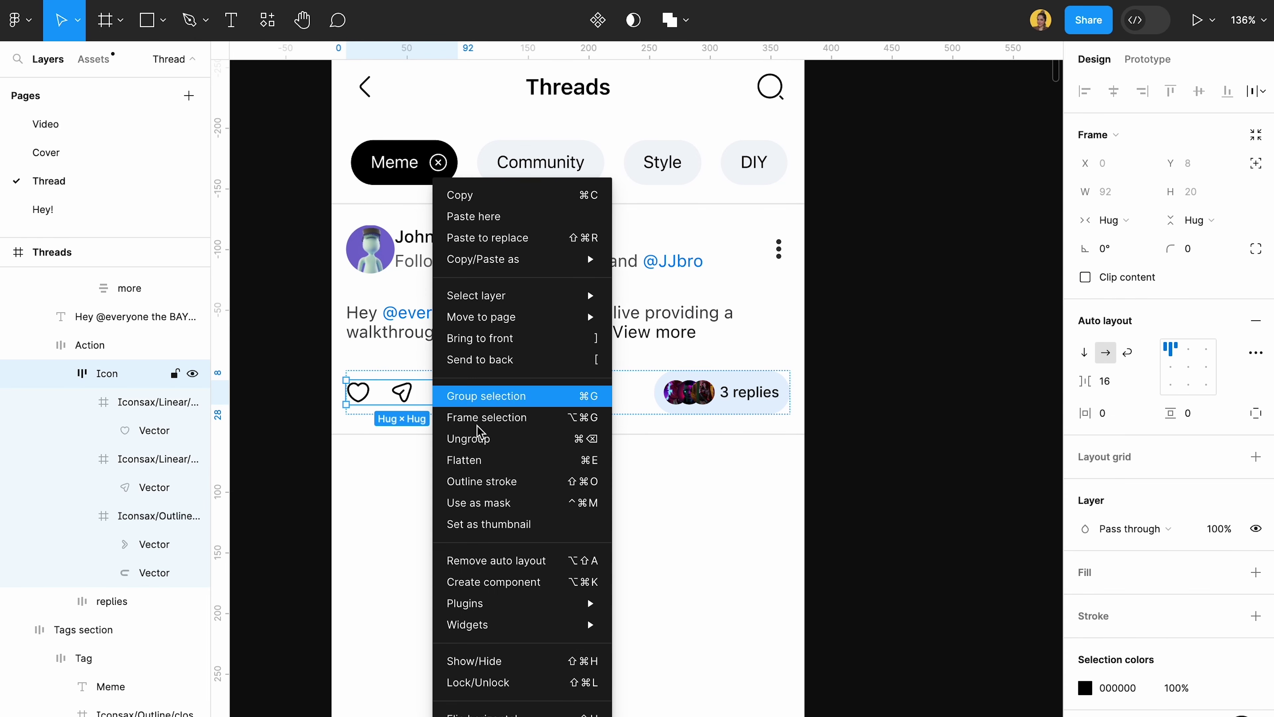
pyautogui.click(471, 714)
pyautogui.press('super+z')
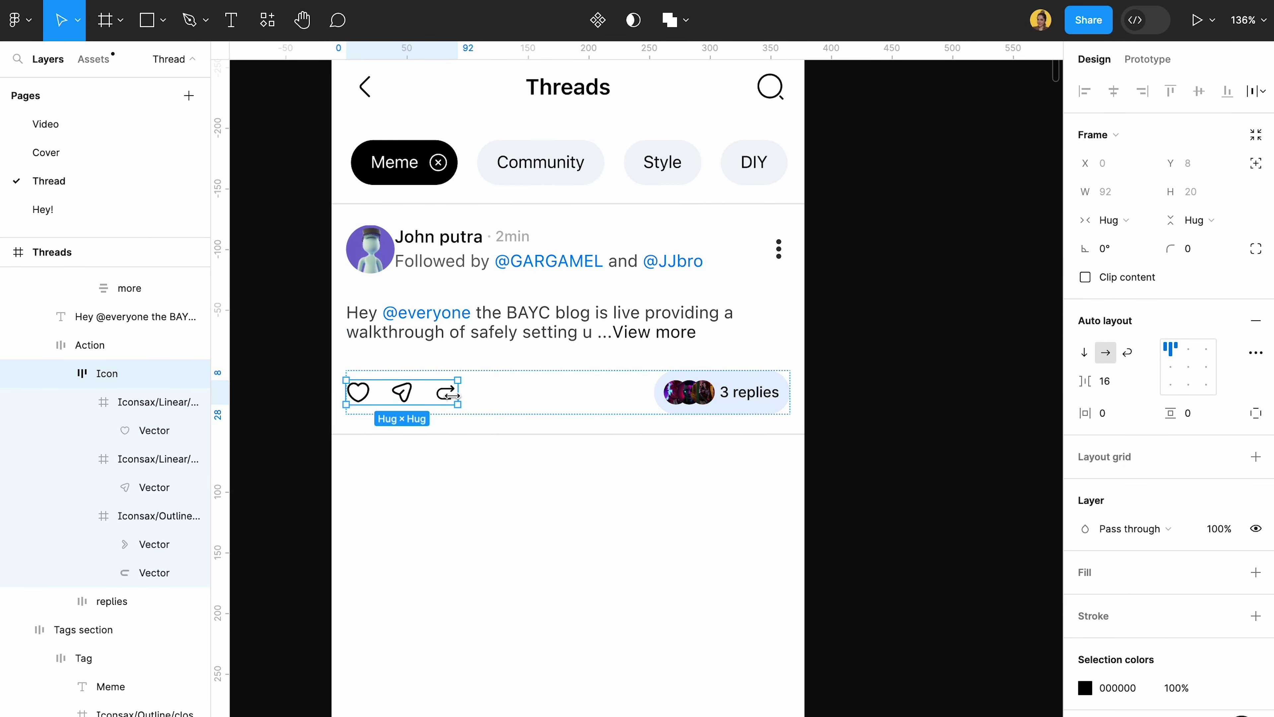
# Step: Flip only the arrow icon in the card's Action row horizontally
pyautogui.click(448, 395)
pyautogui.rightClick(443, 396)
pyautogui.click(481, 712)
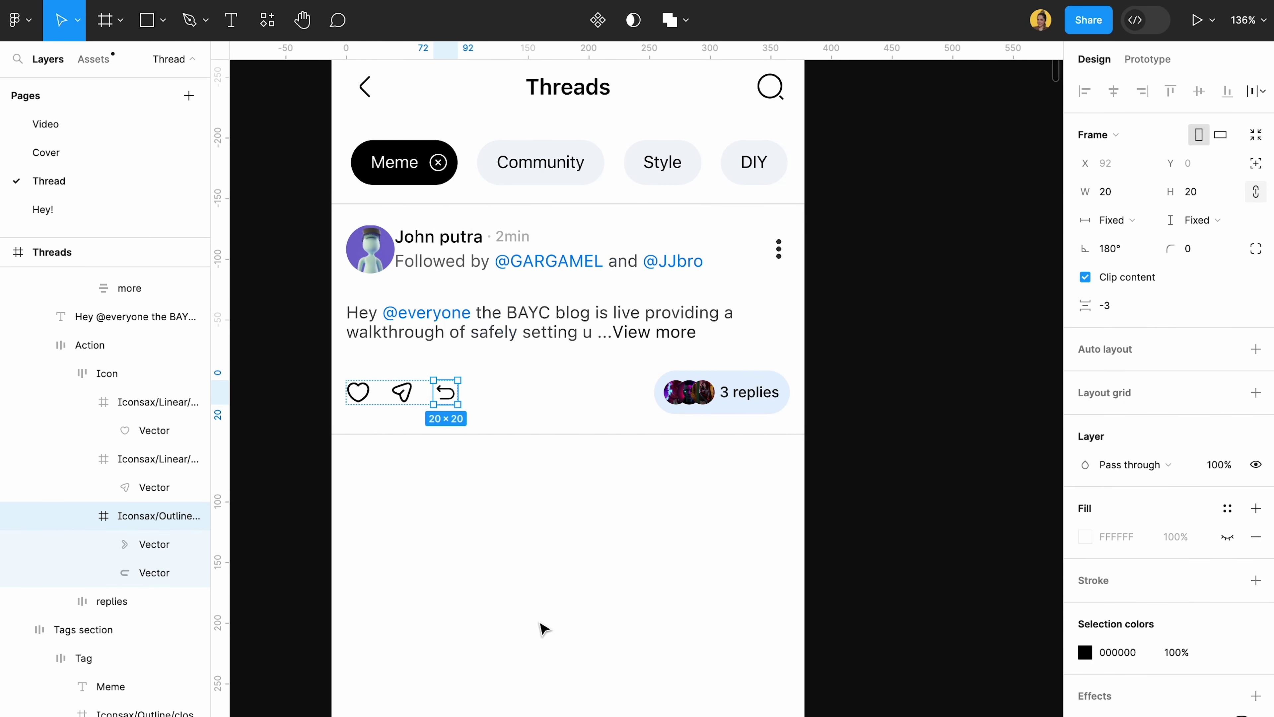
pyautogui.click(691, 529)
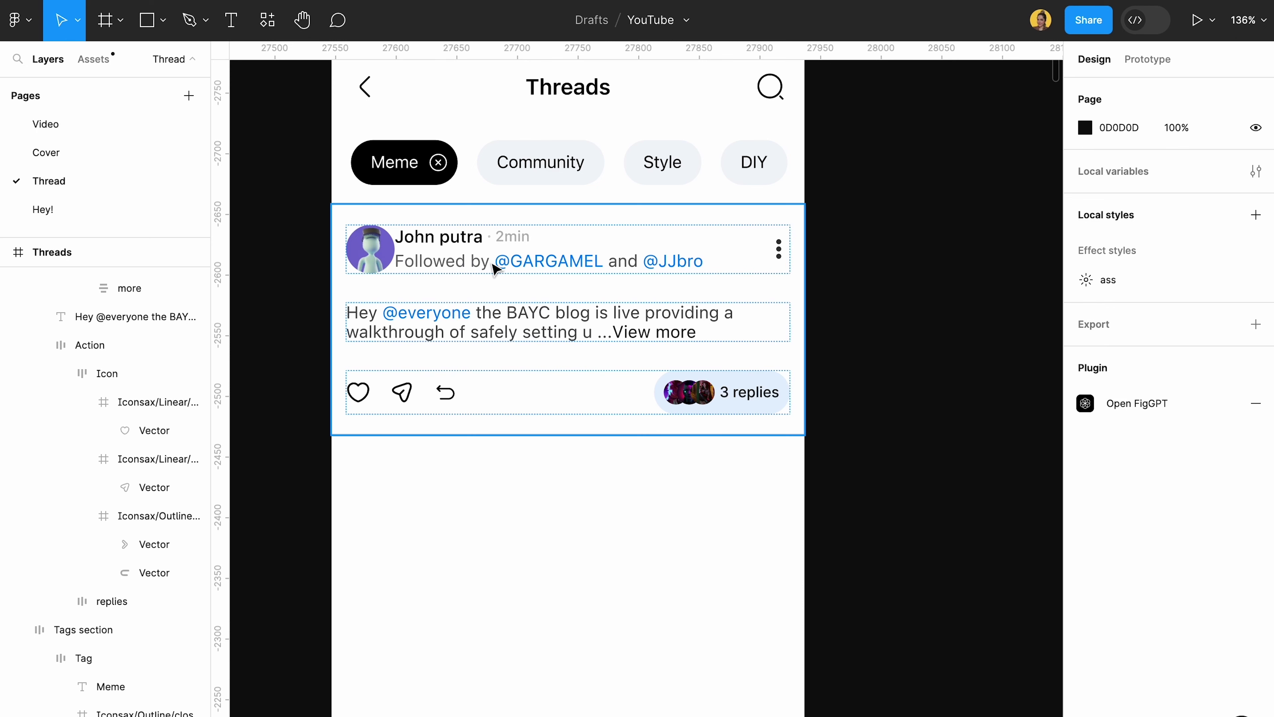
# Step: Wrap the header's round avatar and Contet frame in an auto layout frame named Data
pyautogui.doubleClick(495, 271)
pyautogui.doubleClick(425, 256)
pyautogui.click(401, 316)
pyautogui.doubleClick(440, 258)
pyautogui.keyDown('shift'); pyautogui.click(377, 258); pyautogui.keyUp('shift')
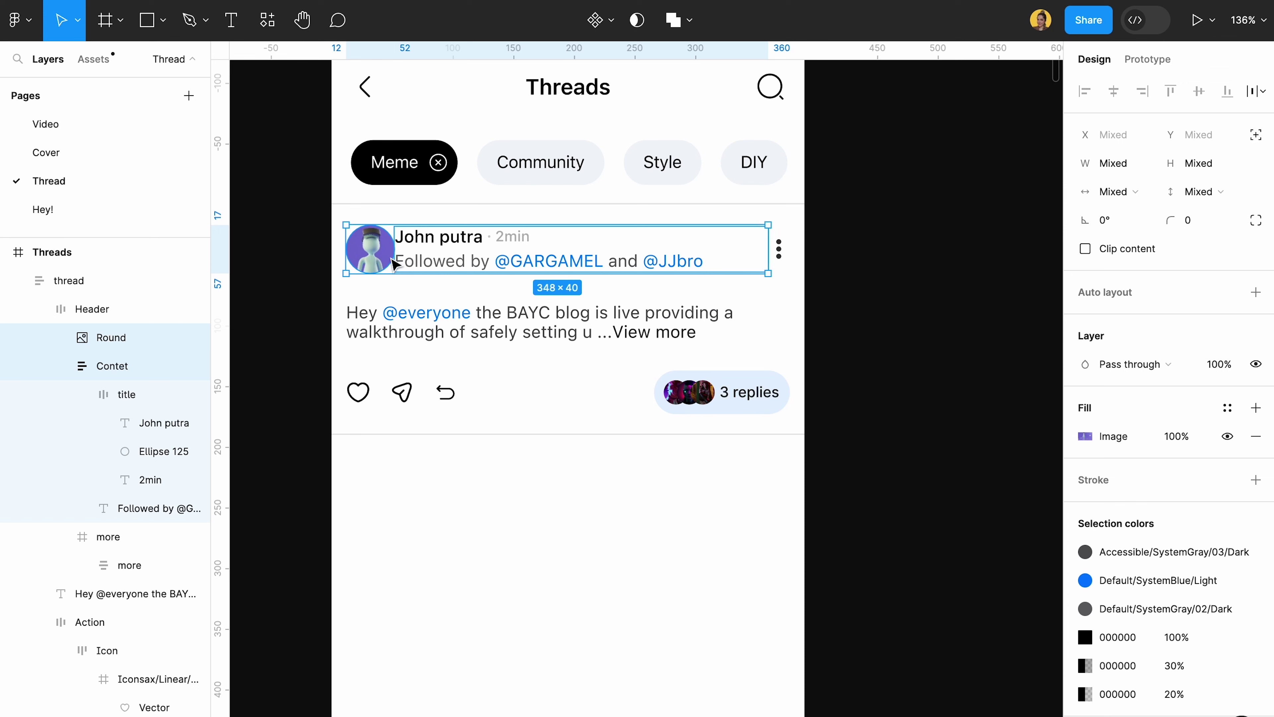
pyautogui.hotkey('shift', 'a')
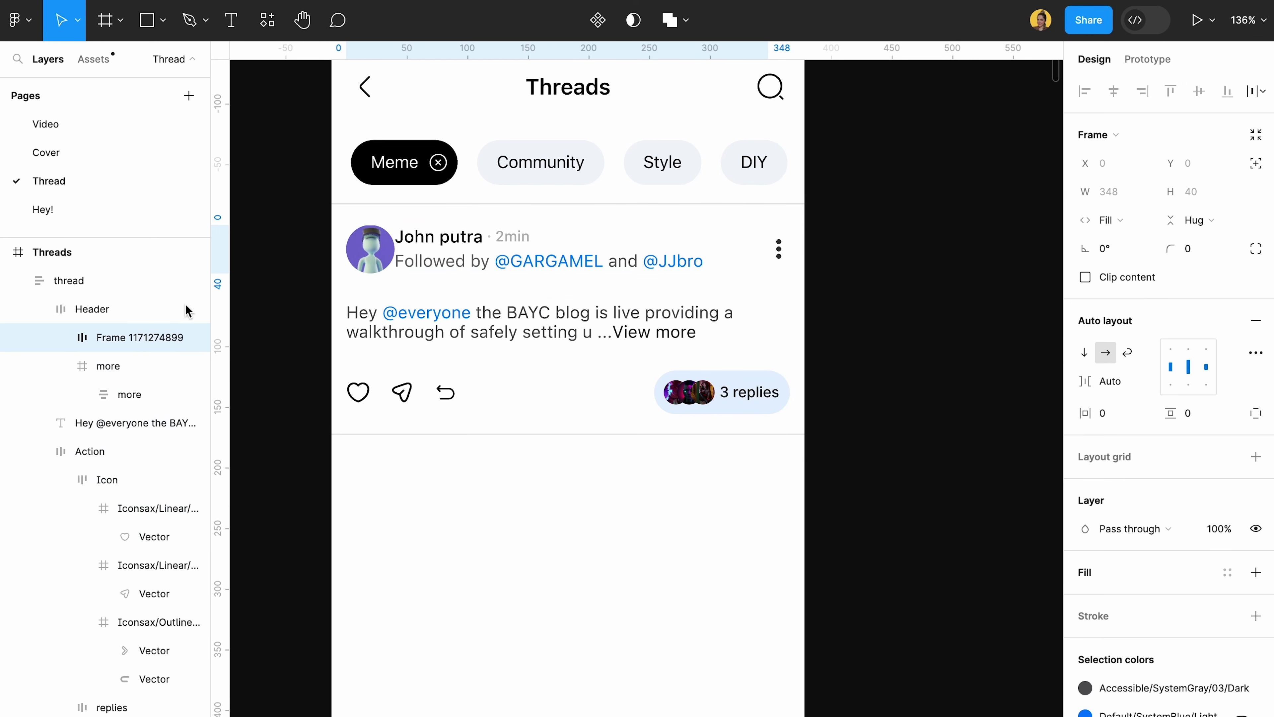
pyautogui.doubleClick(131, 338)
pyautogui.press('BackSpace')
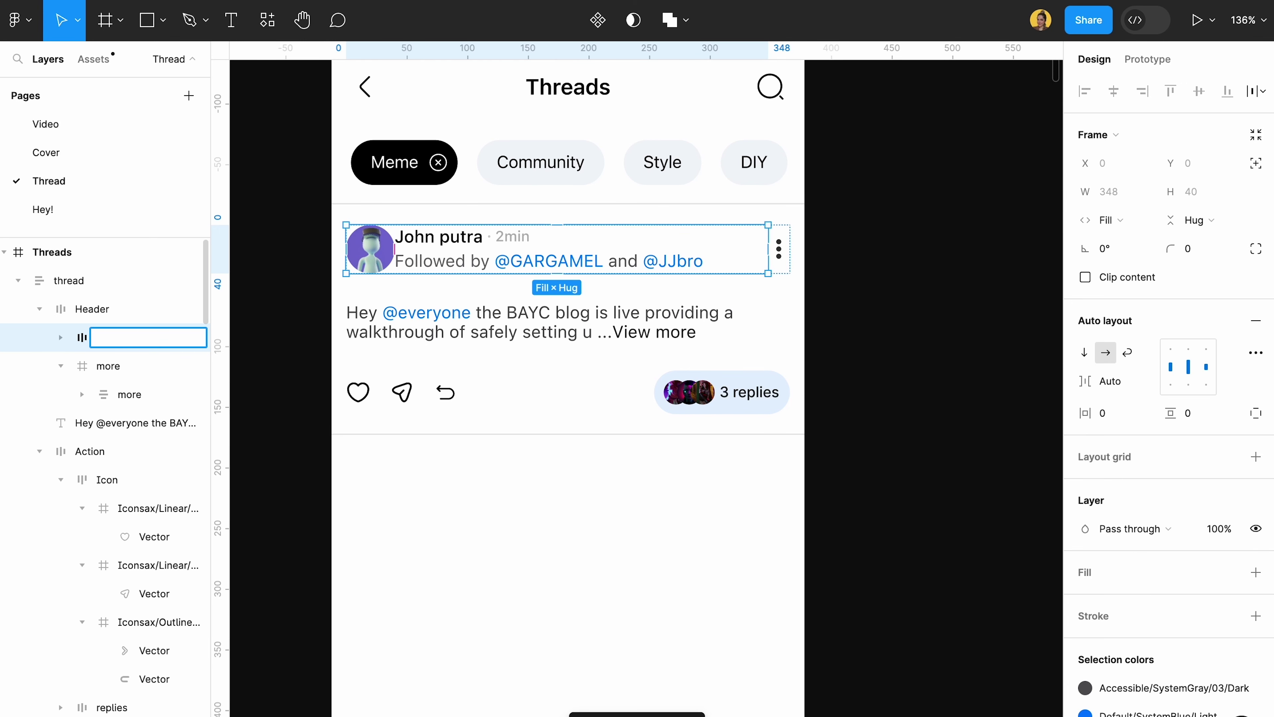
# Step: Set the Data frame's horizontal item spacing to 8
pyautogui.click(1112, 381)
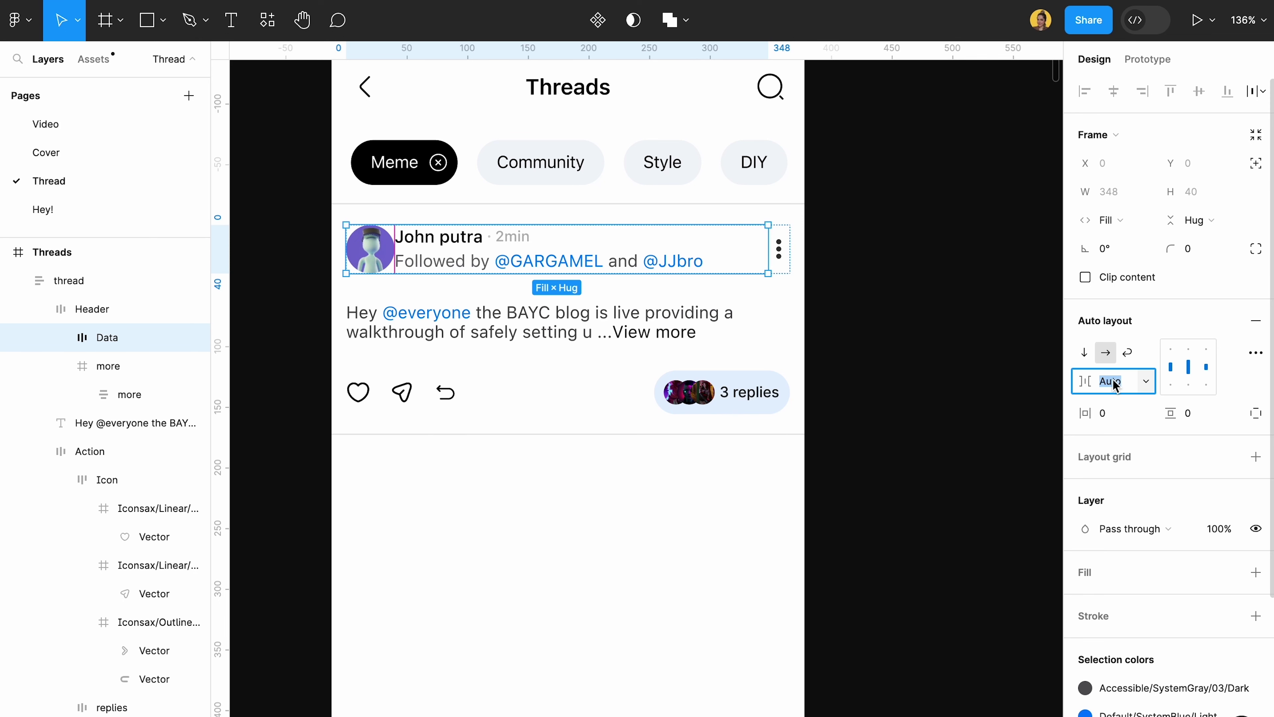
pyautogui.press('Return')
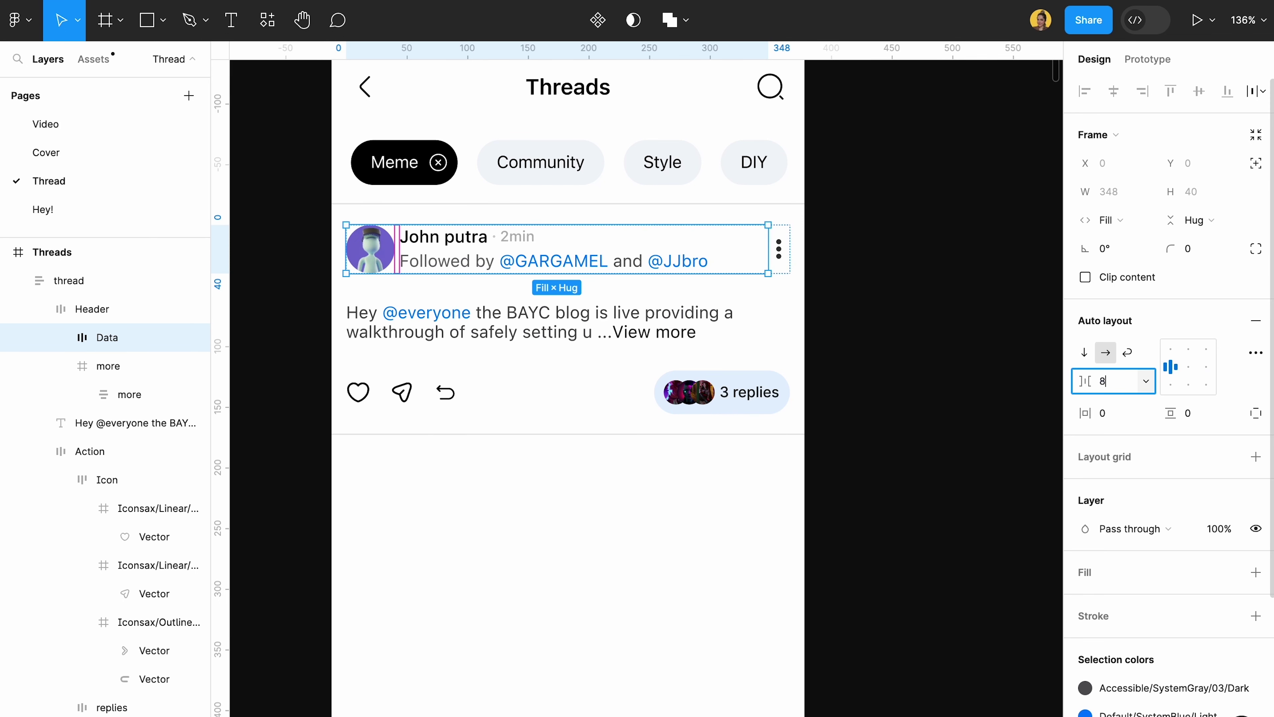
pyautogui.write('8')
pyautogui.press('Return')
pyautogui.click(933, 392)
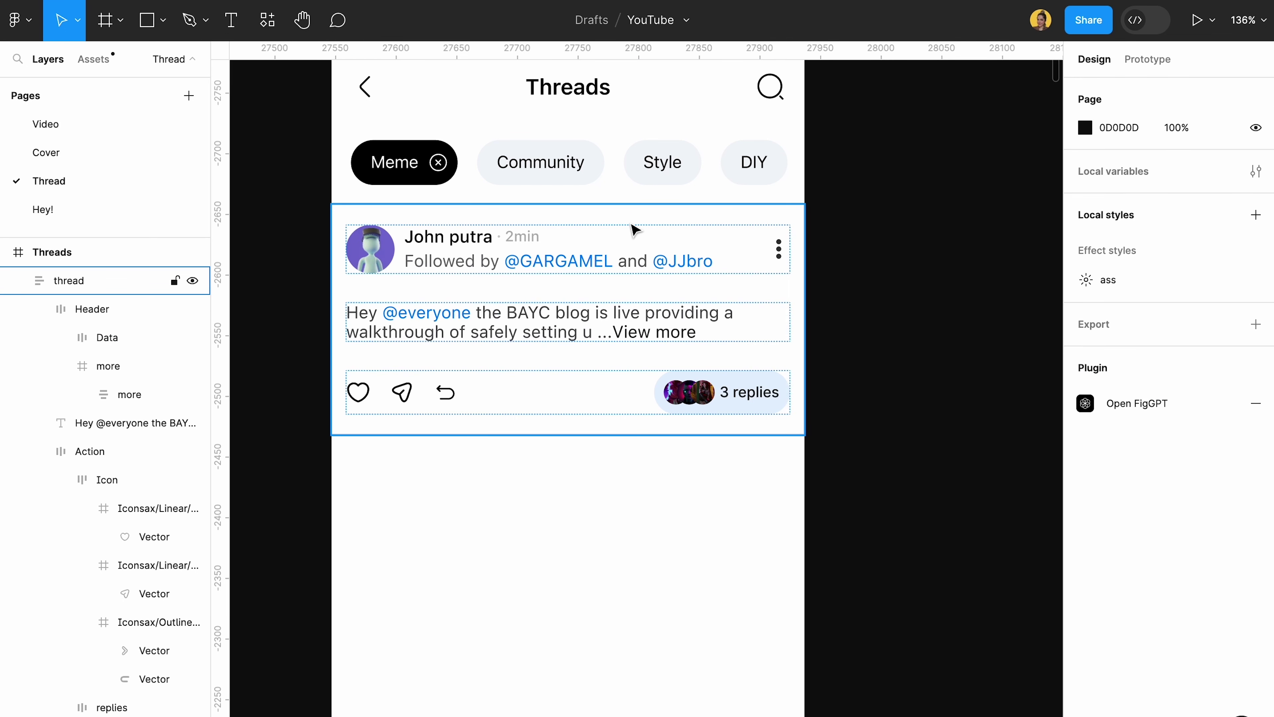
# Step: Set the vertical item spacing of the header's Contet frame to 5
pyautogui.click(590, 256)
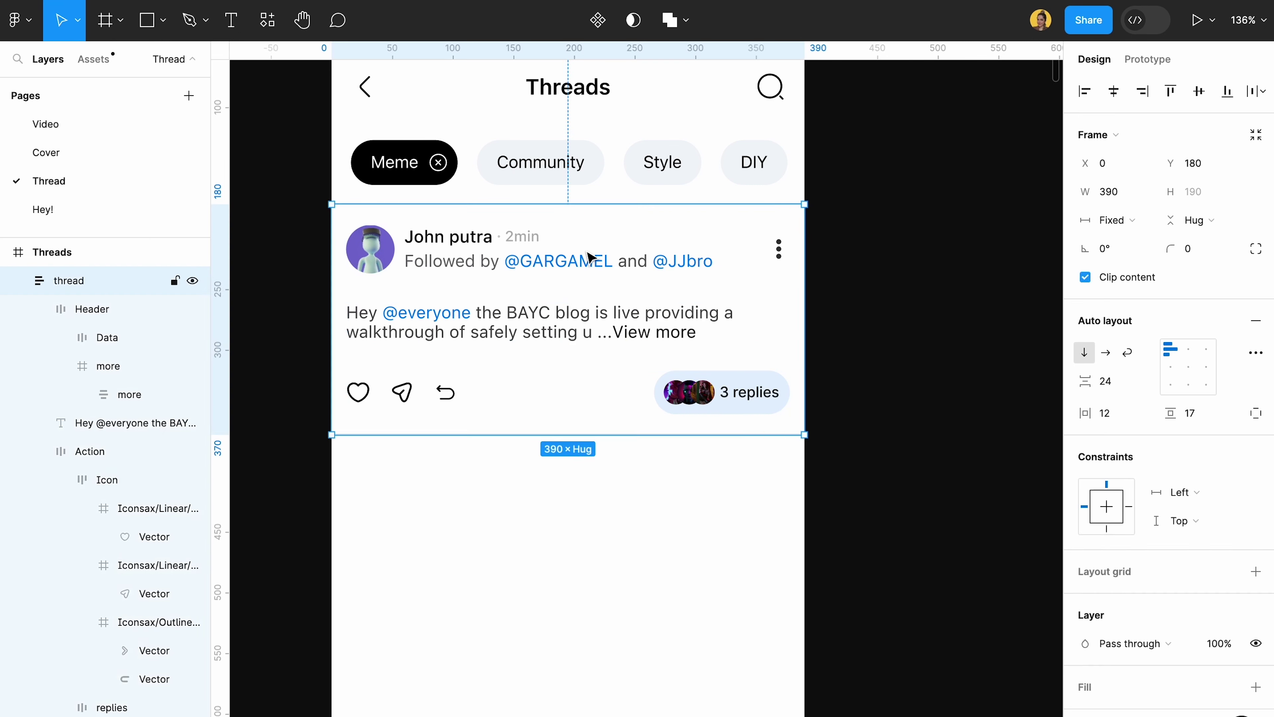
pyautogui.doubleClick(591, 256)
pyautogui.doubleClick(589, 254)
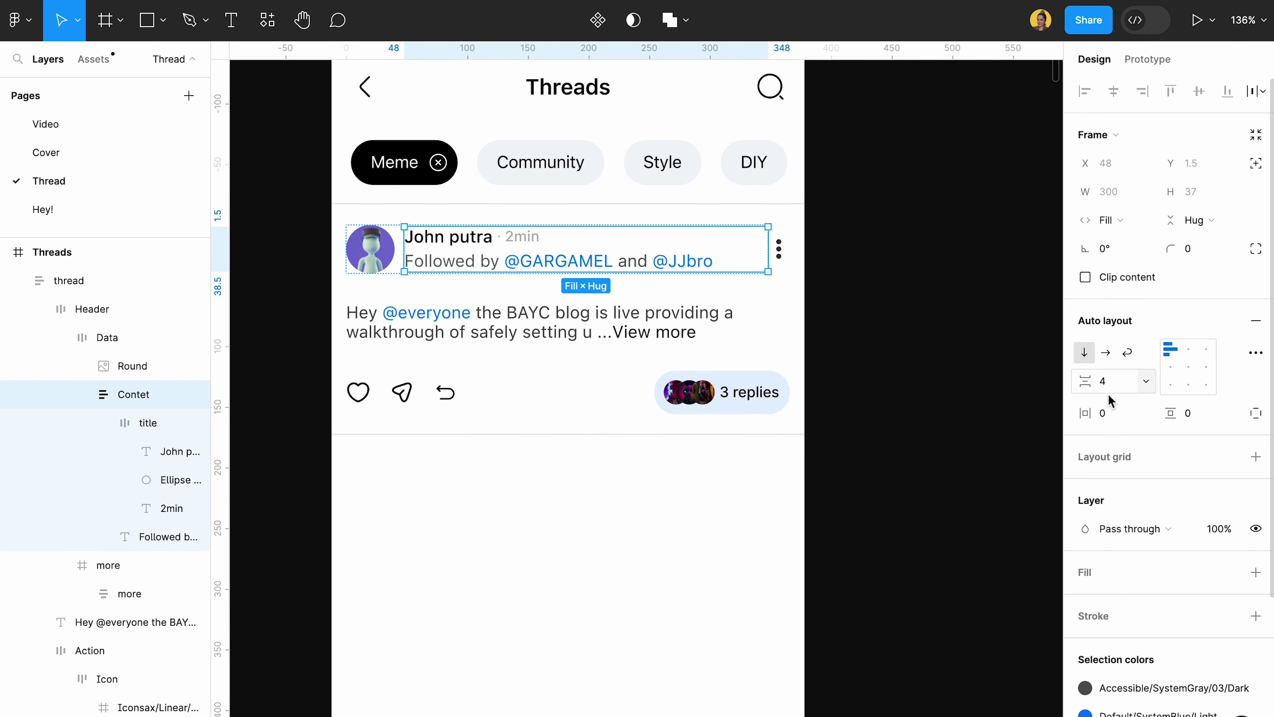
pyautogui.press('Up')
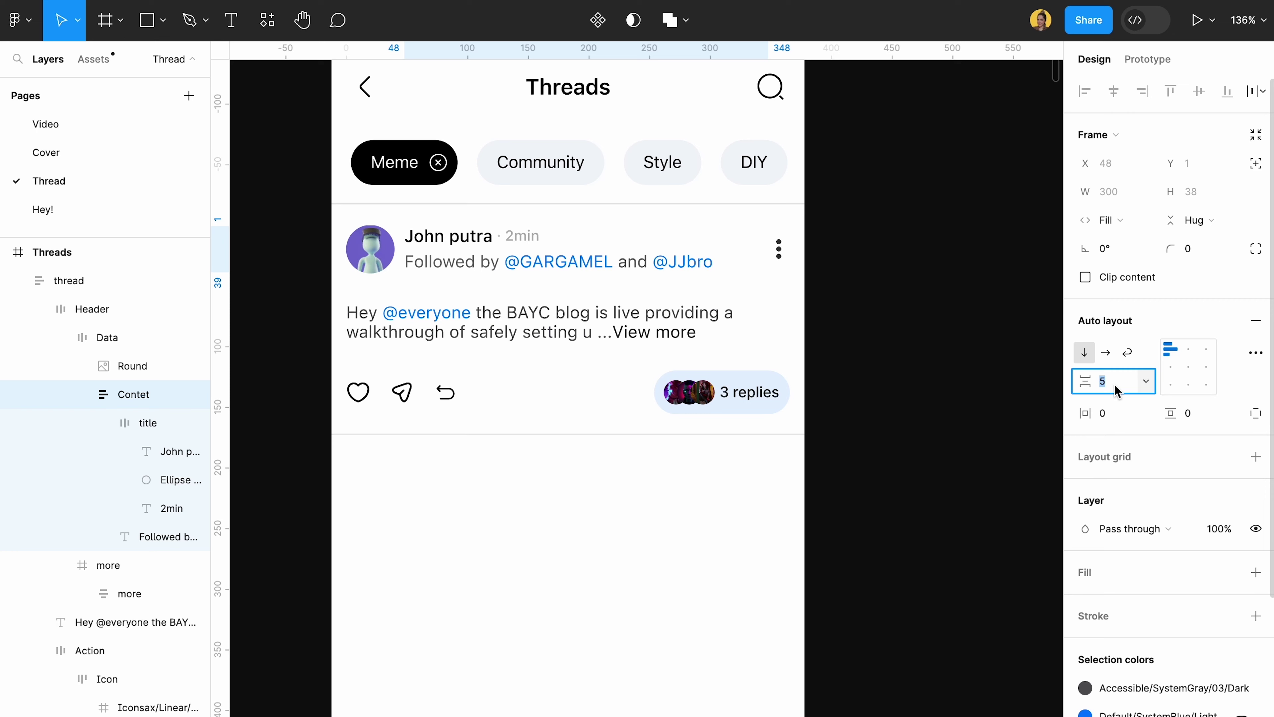
pyautogui.click(933, 256)
# Step: Place a duplicate of the thread card directly below the original
pyautogui.scroll(-5, 933, 256)
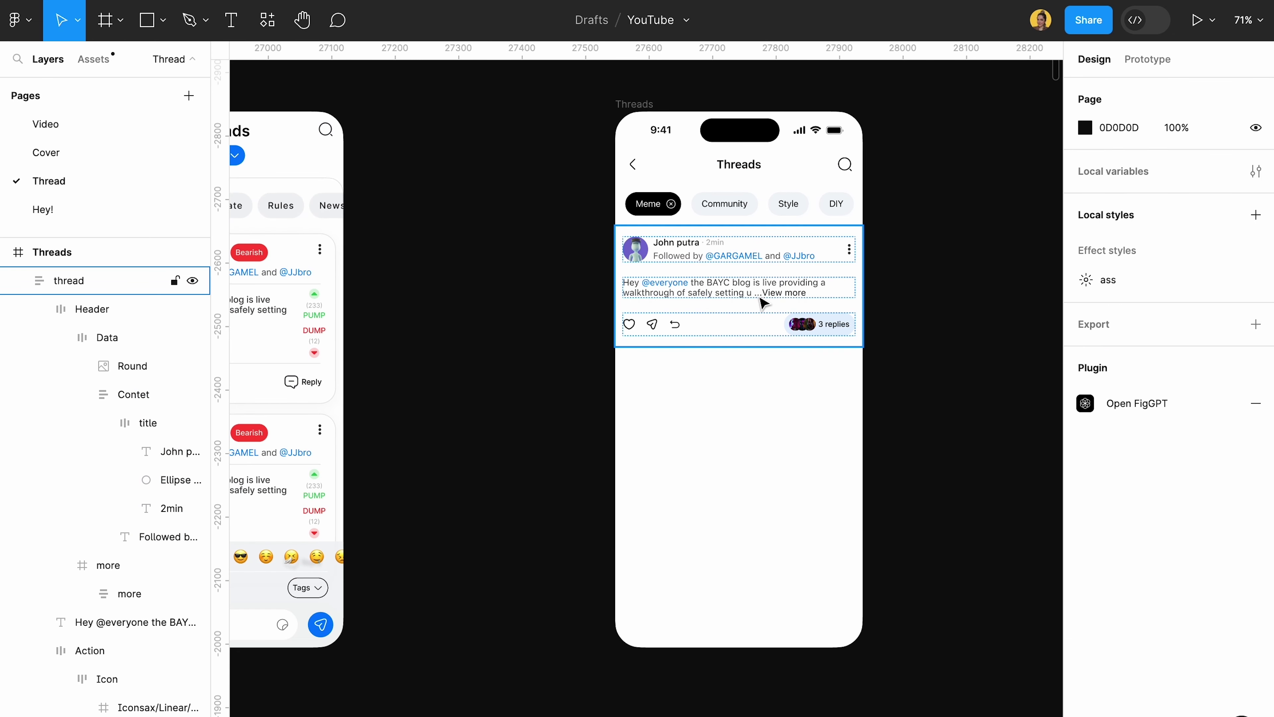
pyautogui.hscroll(3, 702, 302)
pyautogui.scroll(5, 643, 296)
pyautogui.scroll(-2, 831, 355)
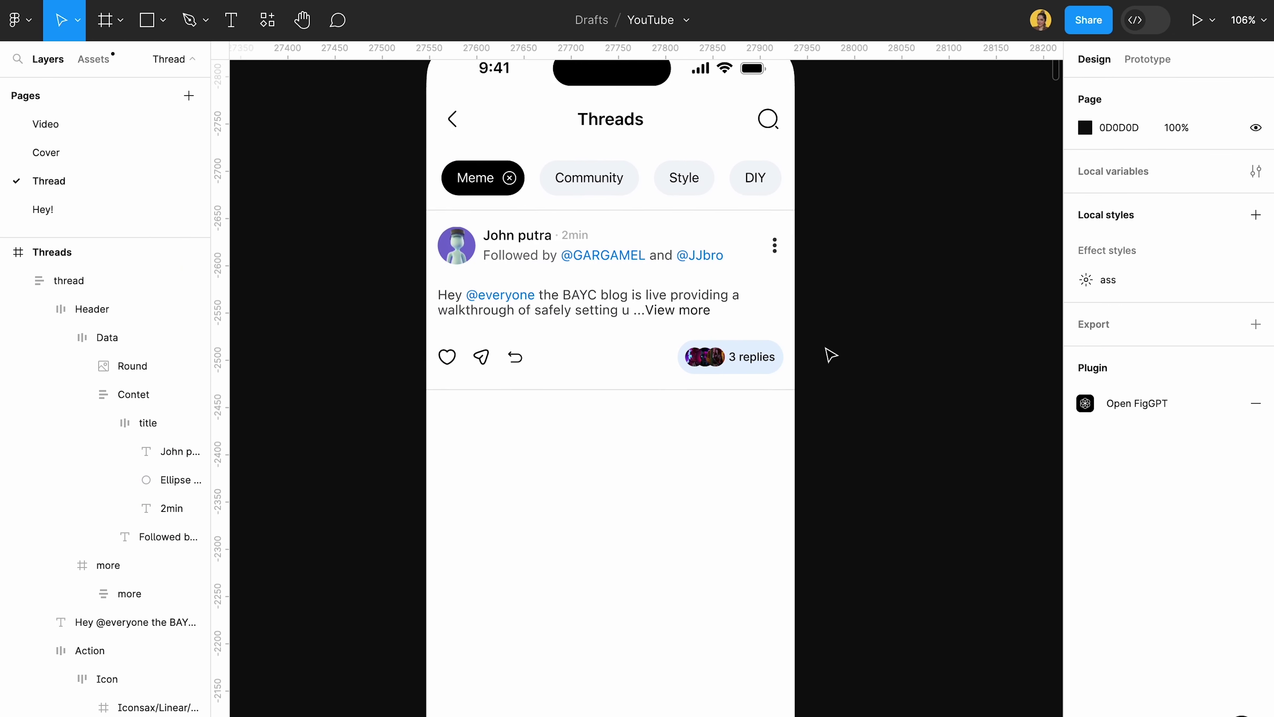
pyautogui.scroll(-1, 831, 356)
pyautogui.hscroll(-1, 823, 346)
pyautogui.click(755, 326)
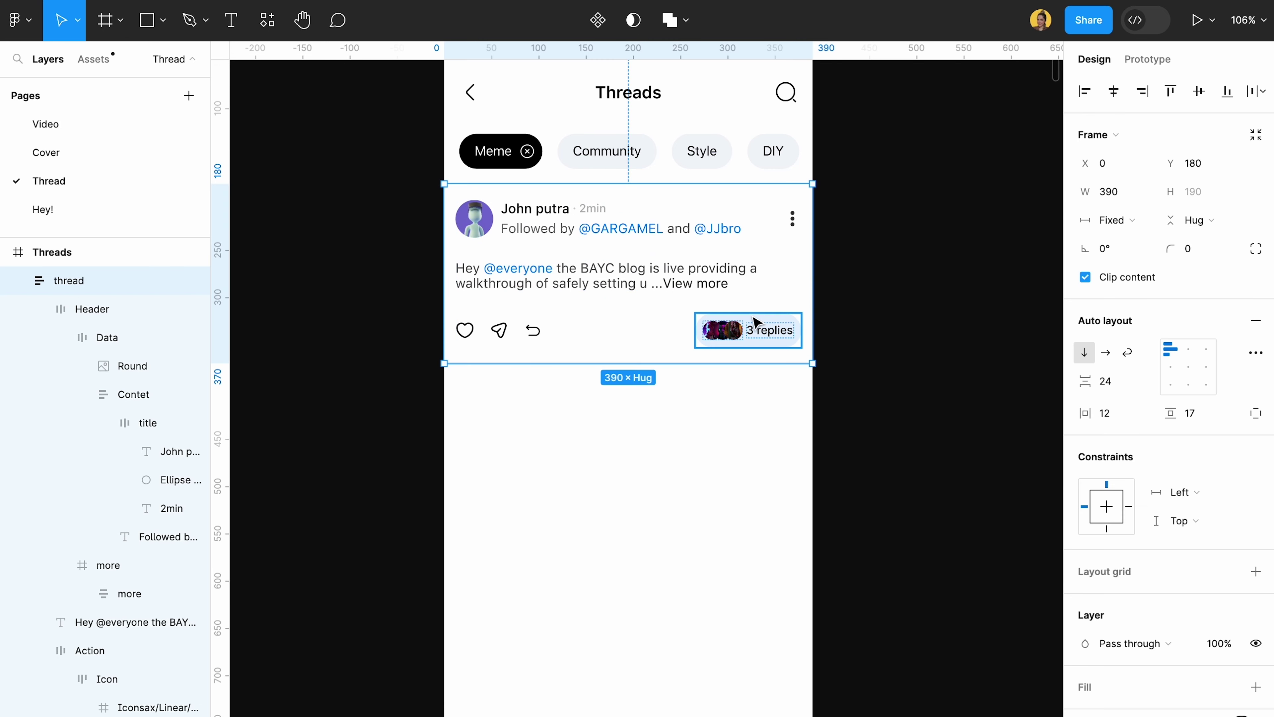
pyautogui.moveTo(747, 289); pyautogui.dragTo(737, 451)
# Step: Wrap both thread cards in a vertical auto layout frame named row
pyautogui.click(702, 337)
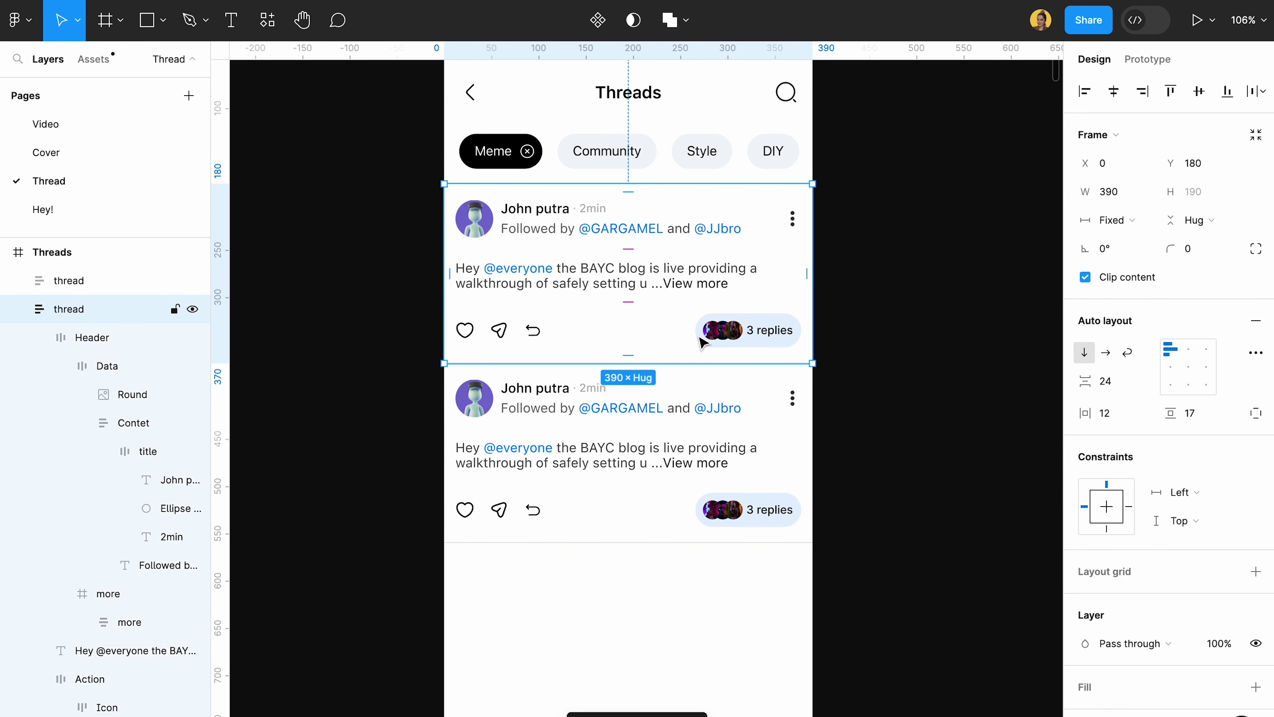
pyautogui.keyDown('shift'); pyautogui.click(681, 434); pyautogui.keyUp('shift')
pyautogui.hotkey('shift', 'a')
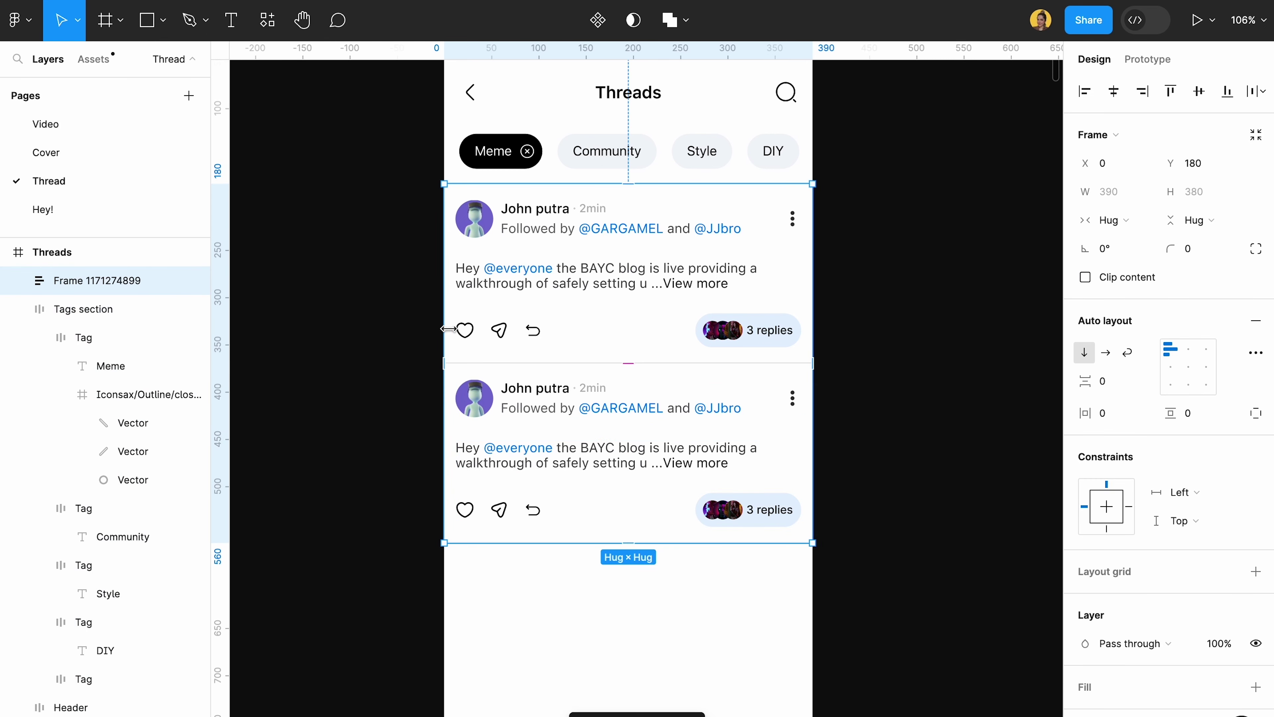
pyautogui.doubleClick(78, 290)
pyautogui.press('Return')
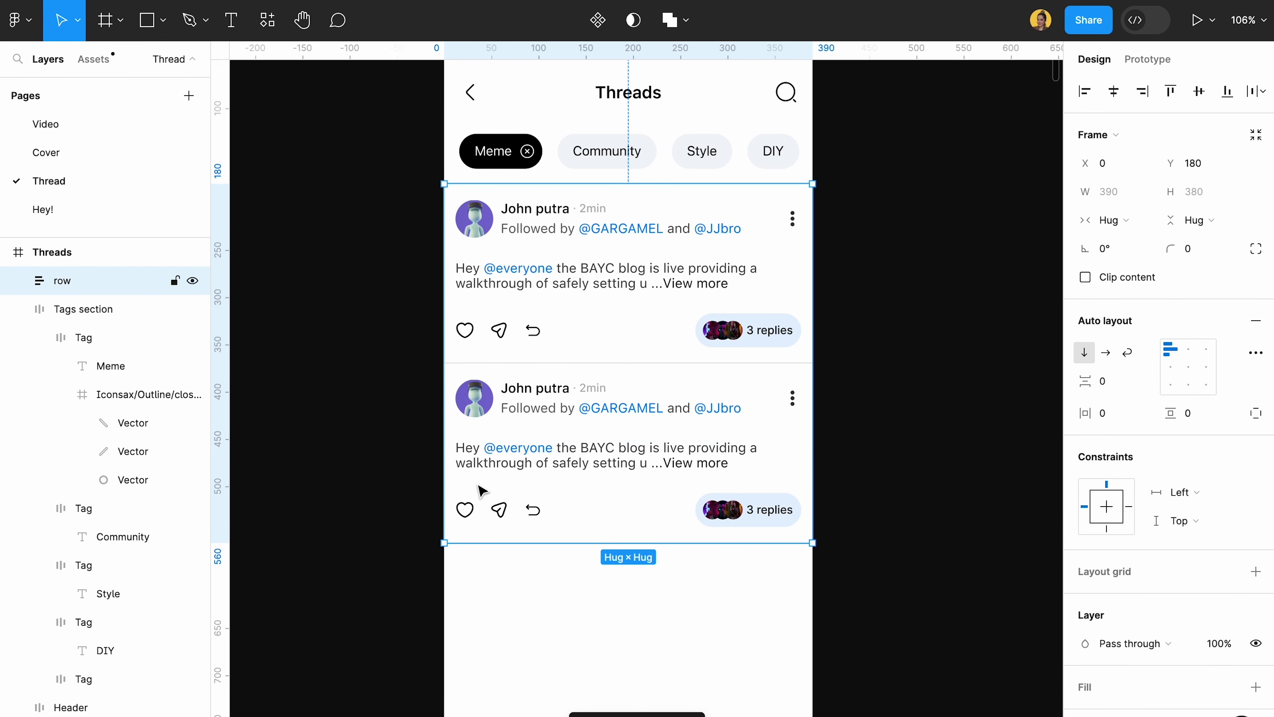
# Step: Duplicate the second thread card three times inside the row frame to fill the screen
pyautogui.doubleClick(505, 454)
pyautogui.hotkey('ctrl', 'd')
pyautogui.hotkey('ctrl', 'd')
pyautogui.hotkey('ctrl', 'd')
pyautogui.click(913, 365)
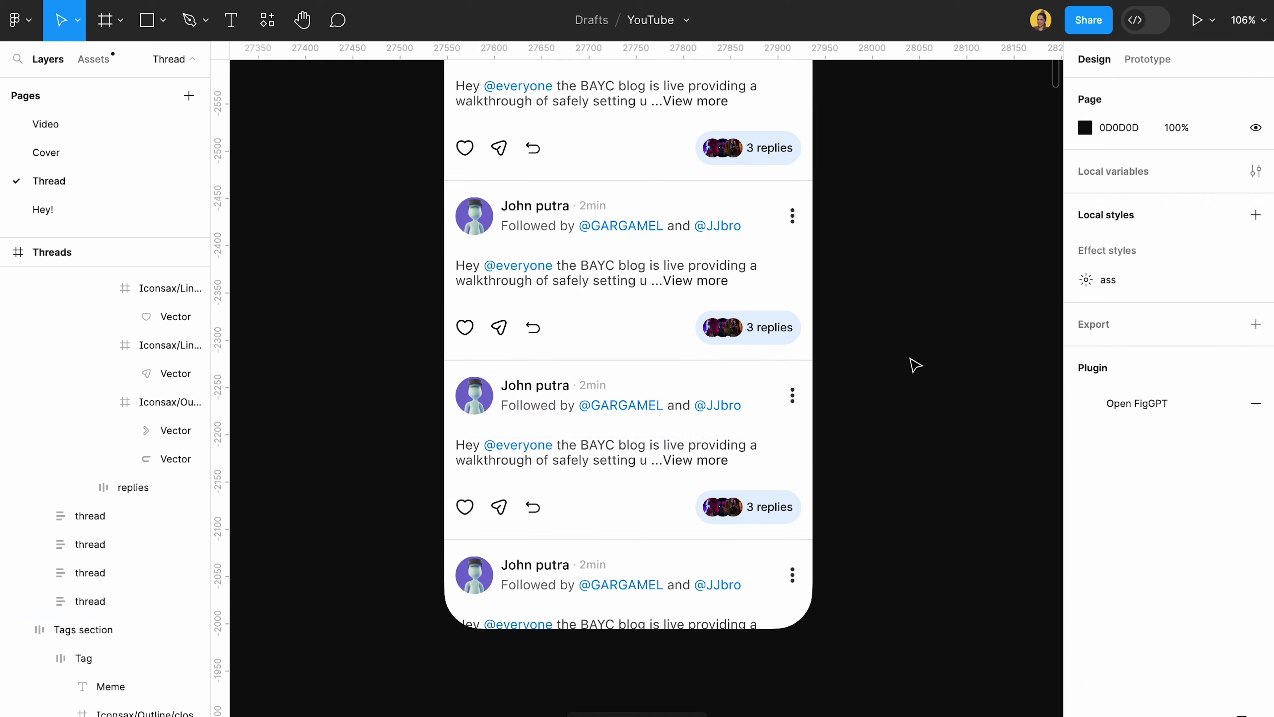
pyautogui.scroll(3, 913, 365)
pyautogui.scroll(-5, 913, 365)
pyautogui.scroll(5, 609, 123)
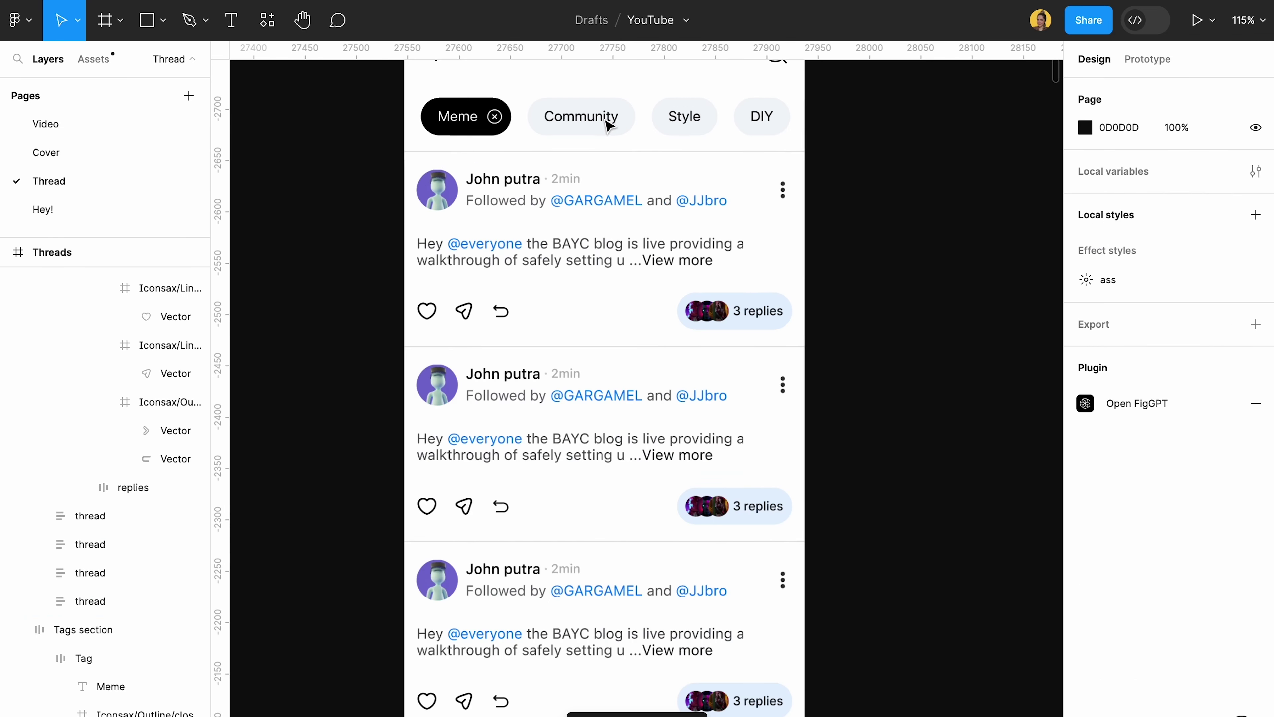
# Step: Select the avatars of the duplicated thread cards together and open the Unsplash plugin
pyautogui.doubleClick(435, 366)
pyautogui.doubleClick(435, 367)
pyautogui.doubleClick(436, 368)
pyautogui.doubleClick(440, 381)
pyautogui.keyDown('shift'); pyautogui.click(449, 574); pyautogui.keyUp('shift')
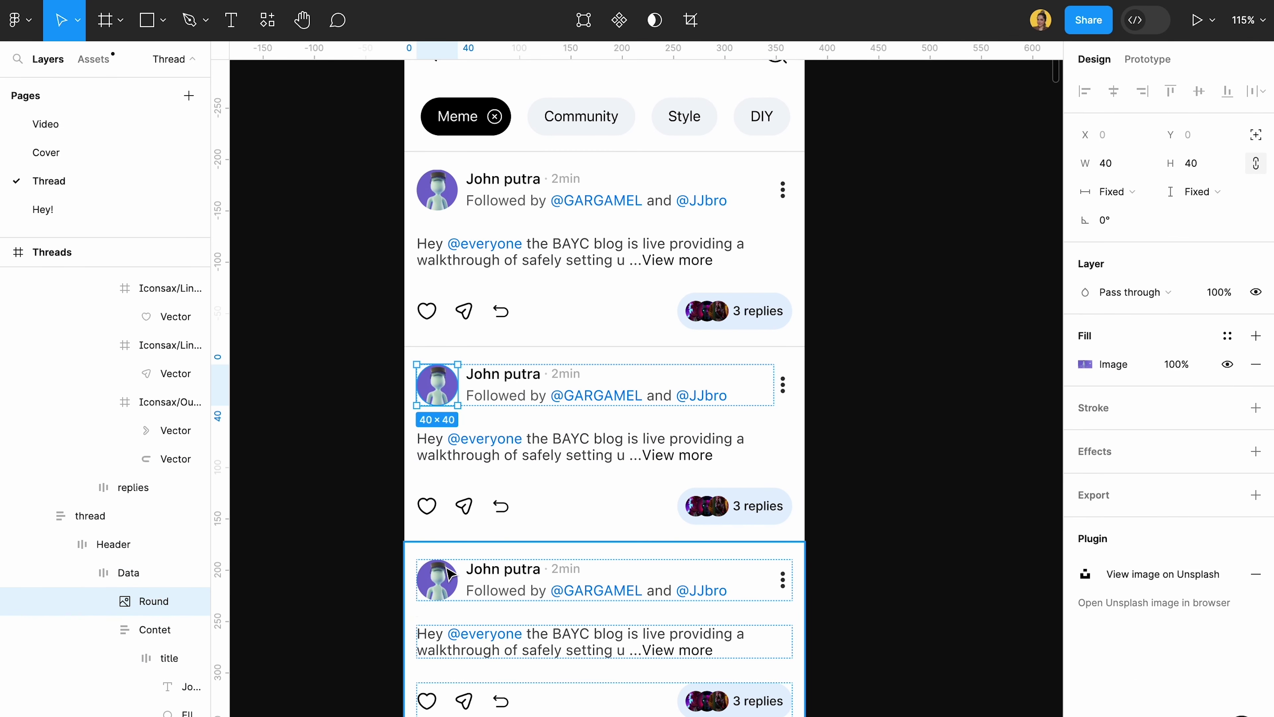
pyautogui.keyDown('shift'); pyautogui.click(446, 570); pyautogui.keyUp('shift')
pyautogui.keyDown('shift'); pyautogui.keyDown('super'); pyautogui.click(441, 589); pyautogui.keyUp('super'); pyautogui.keyUp('shift')
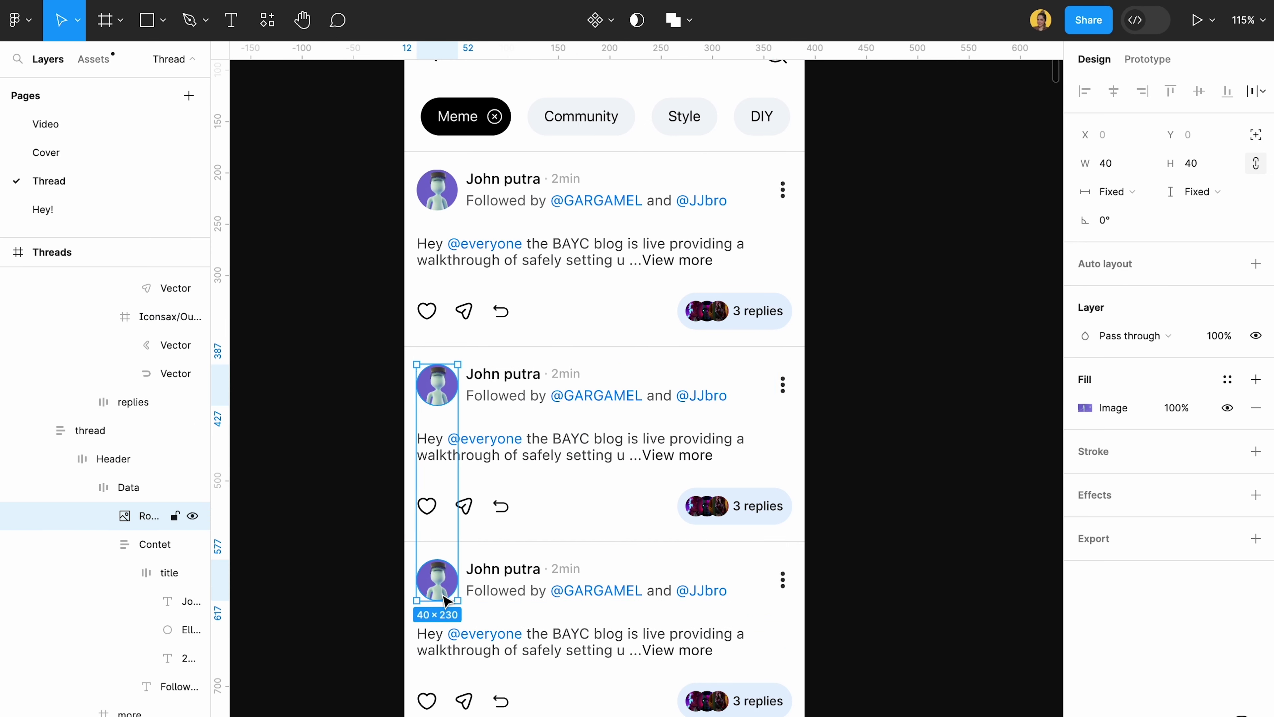
pyautogui.scroll(-2, 437, 628)
pyautogui.hotkey('shift', 'i')
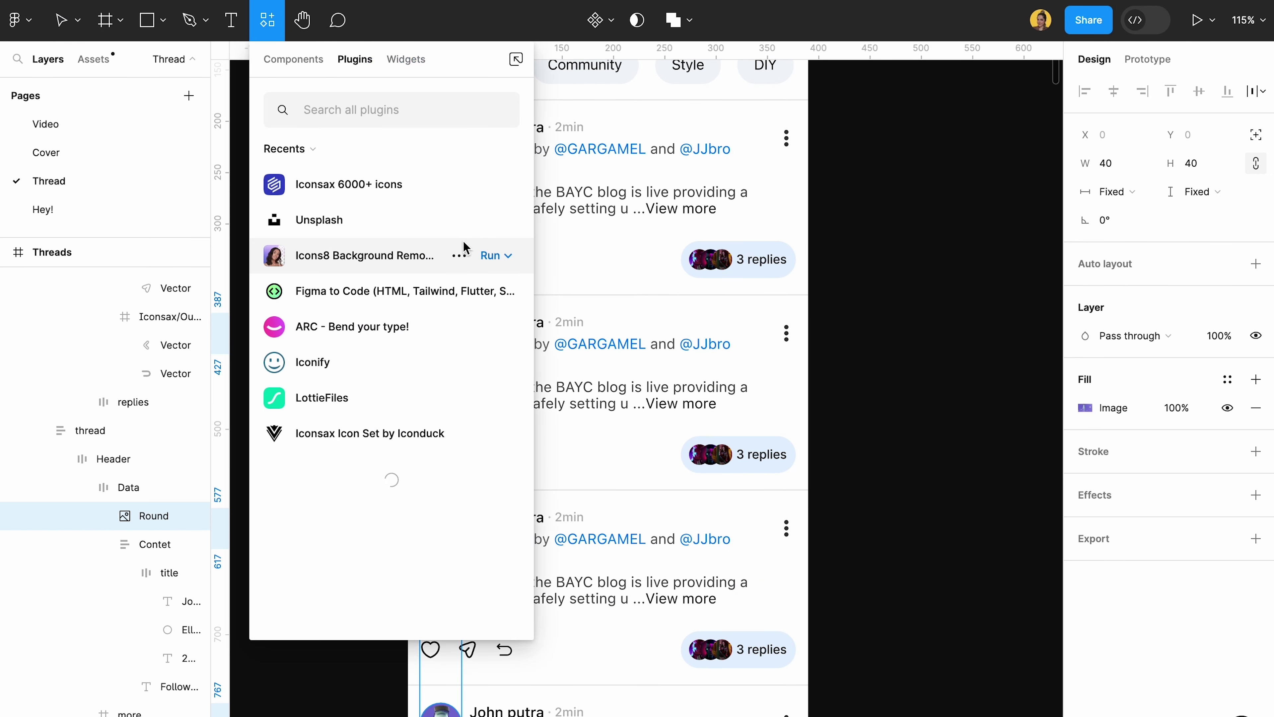
pyautogui.click(497, 221)
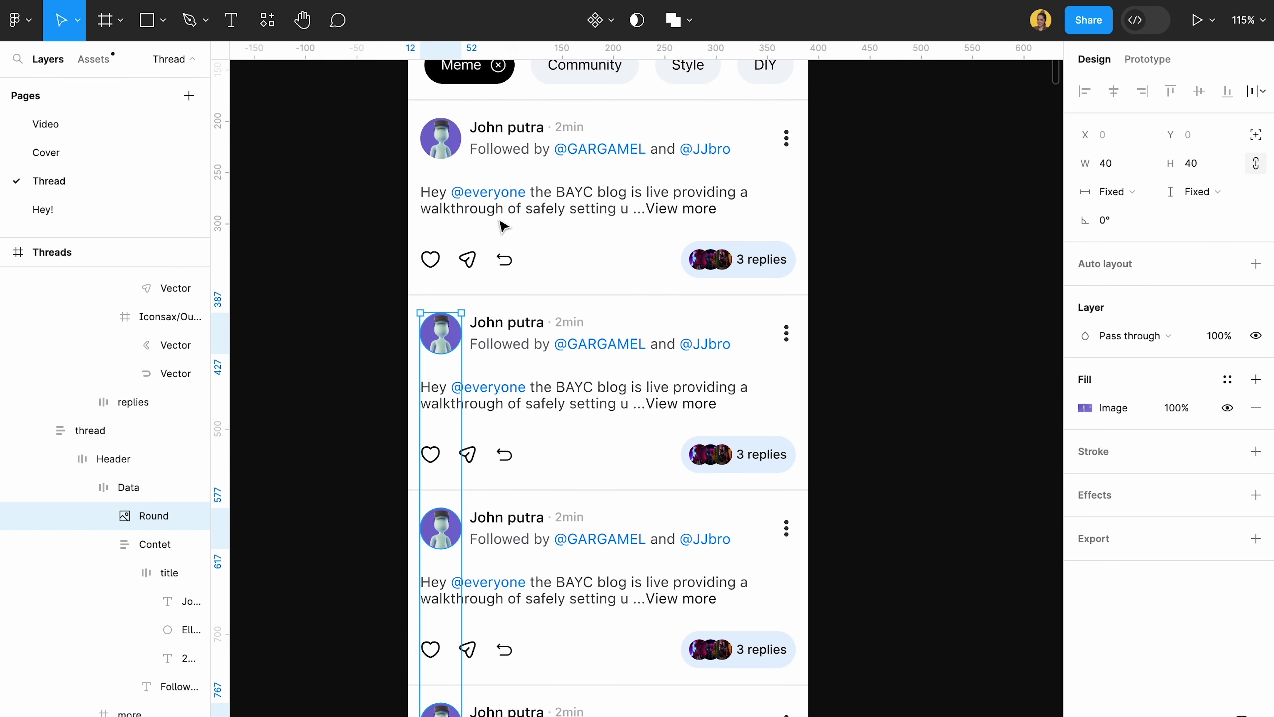
# Step: Search Unsplash for "profile" and fill the selected avatars with the portrait of the woman in the red top
pyautogui.write('profi')
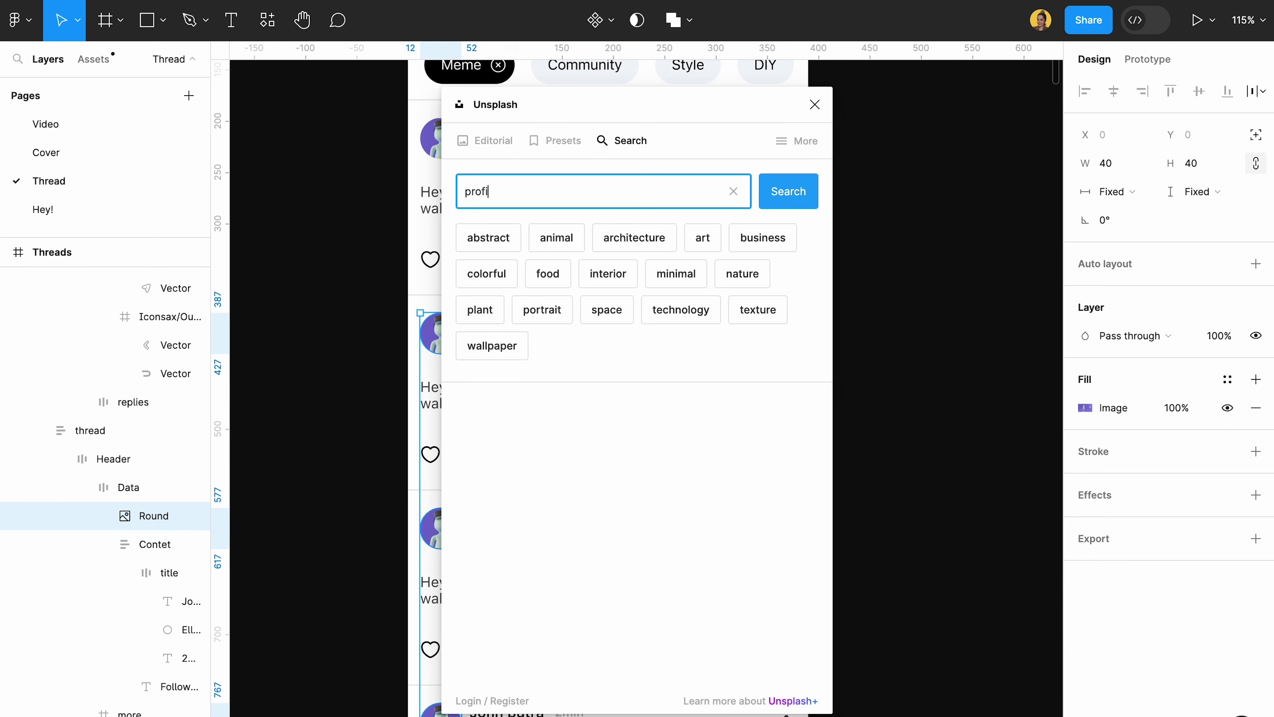
pyautogui.write('le')
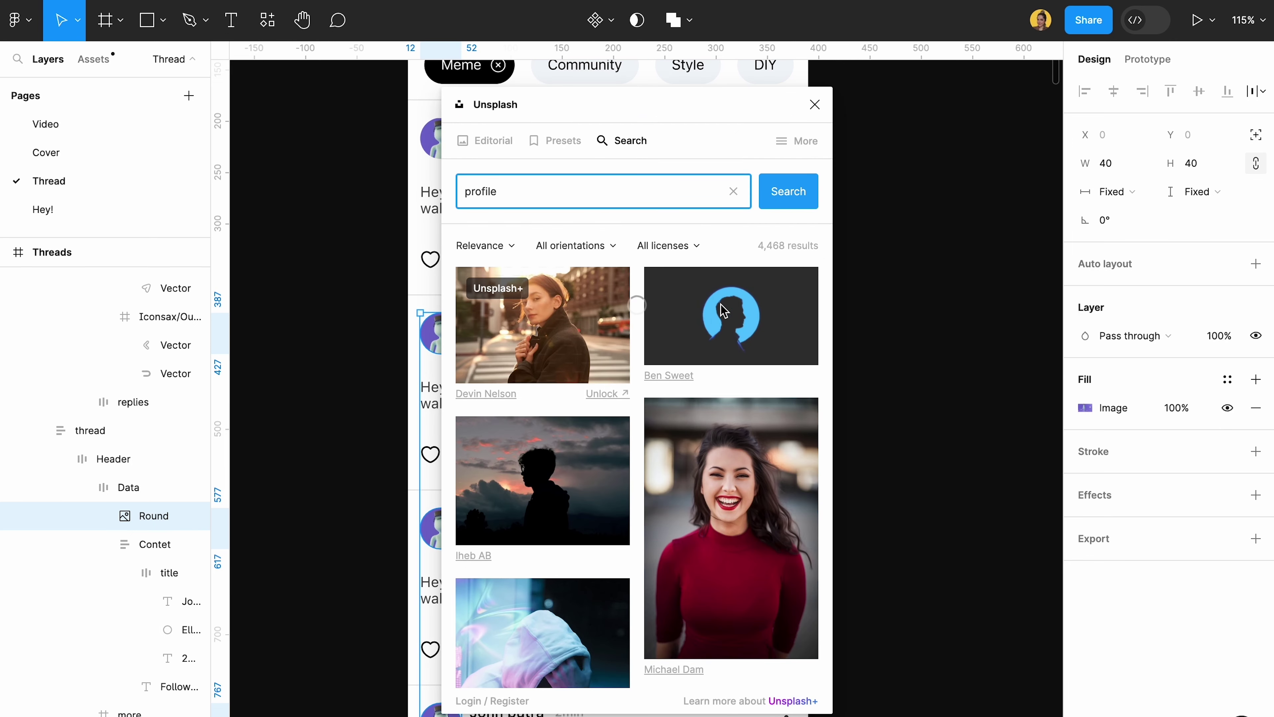
pyautogui.scroll(-5, 552, 421)
pyautogui.scroll(5, 551, 421)
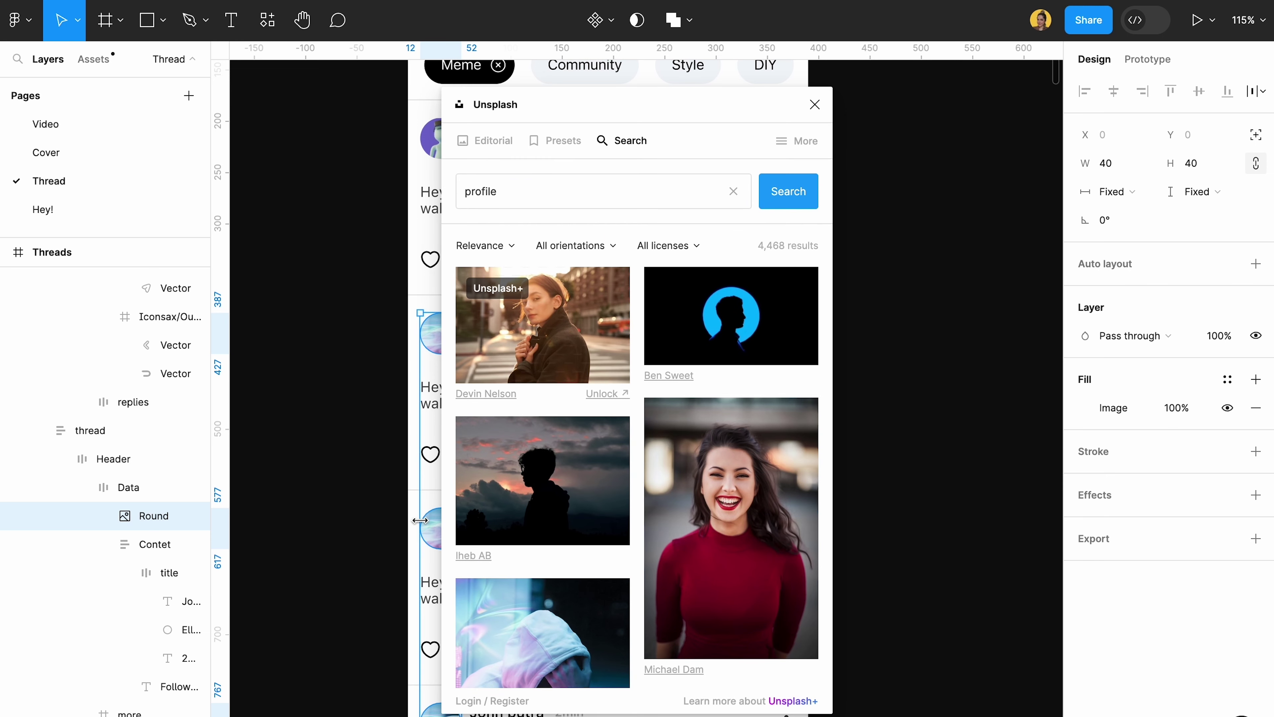
pyautogui.scroll(-1, 432, 526)
pyautogui.click(665, 509)
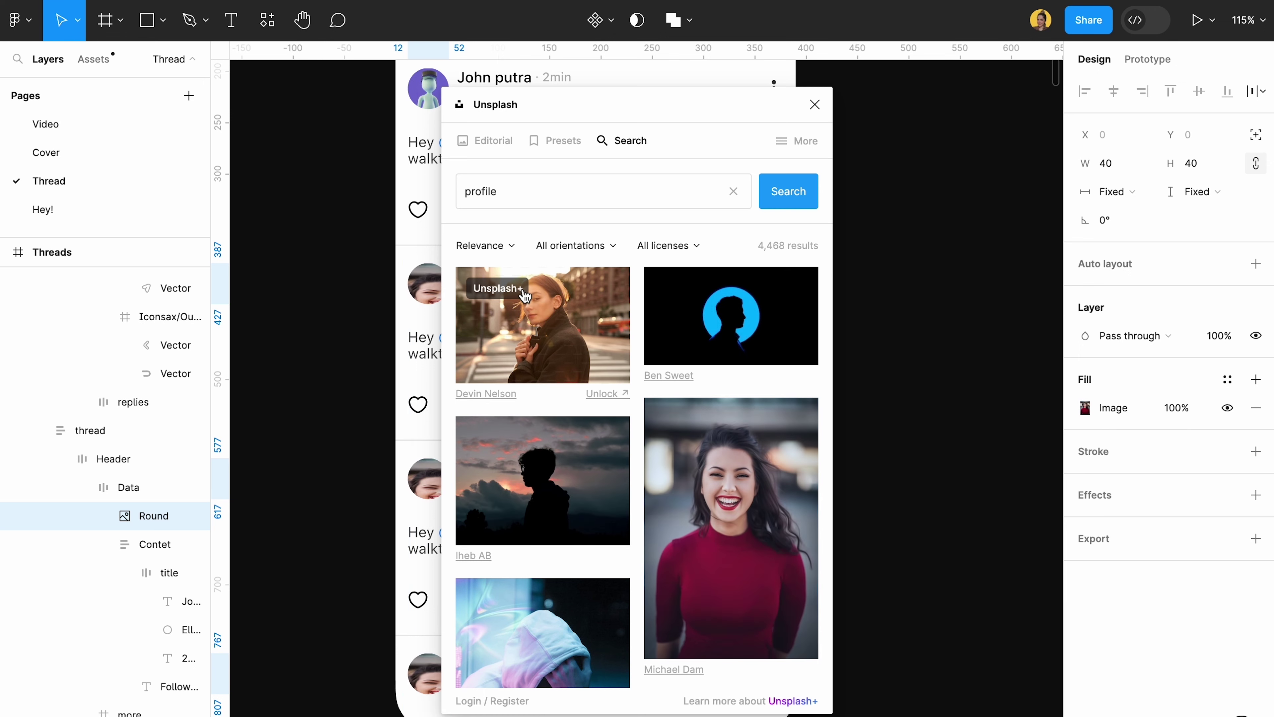
# Step: Fill the avatars of the second, third and fourth thread cards with different Unsplash Editorial photos, and close the plugin
pyautogui.click(479, 142)
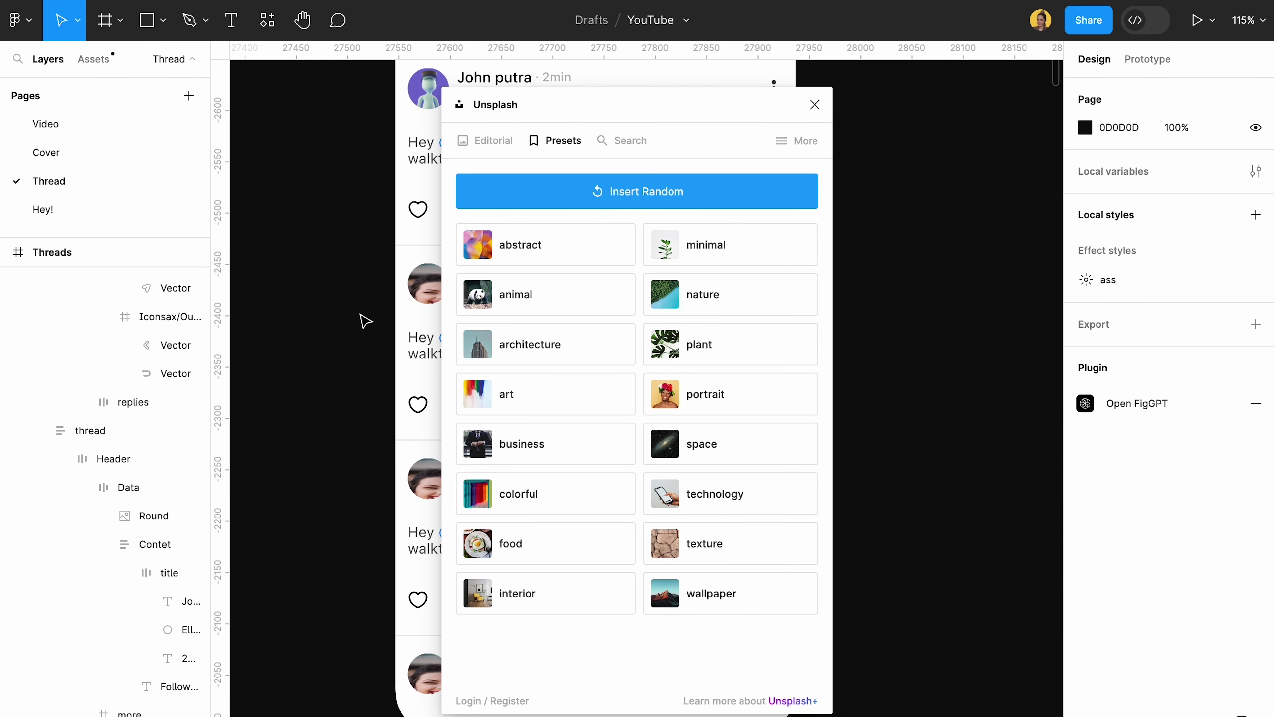
pyautogui.doubleClick(418, 278)
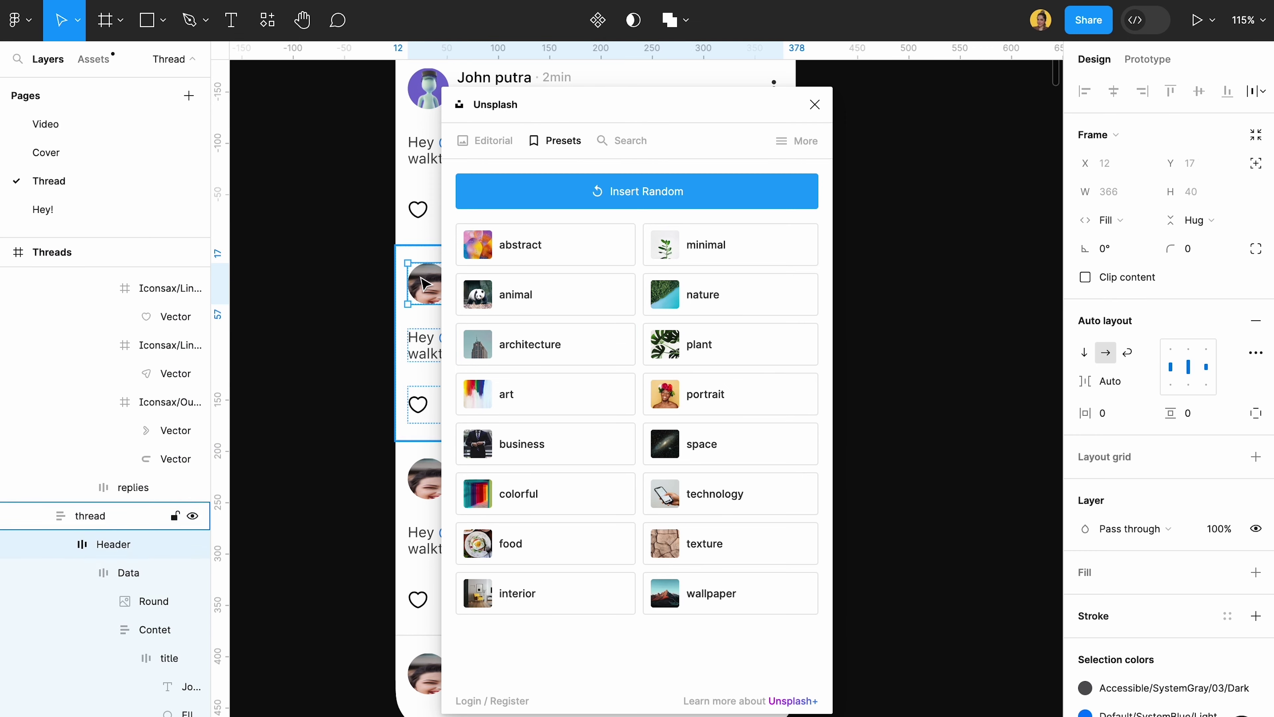
pyautogui.doubleClick(419, 278)
pyautogui.doubleClick(418, 277)
pyautogui.click(289, 375)
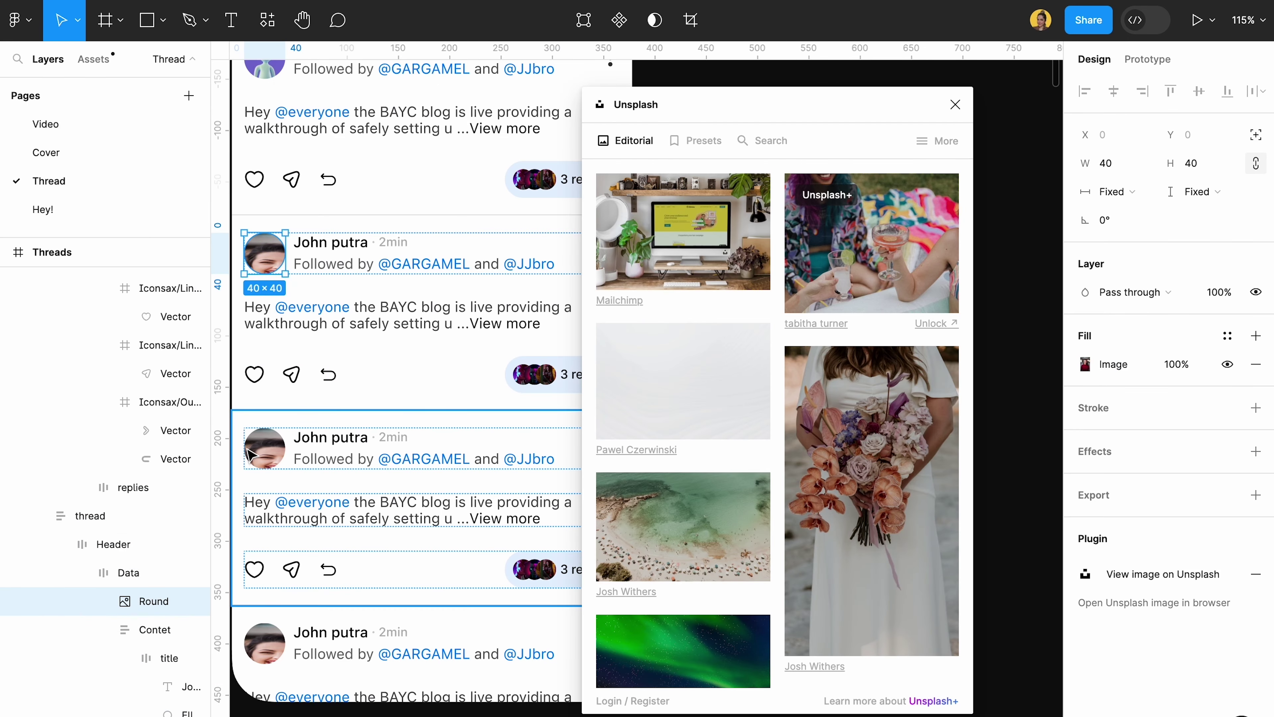
pyautogui.click(270, 461)
pyautogui.doubleClick(269, 461)
pyautogui.doubleClick(270, 461)
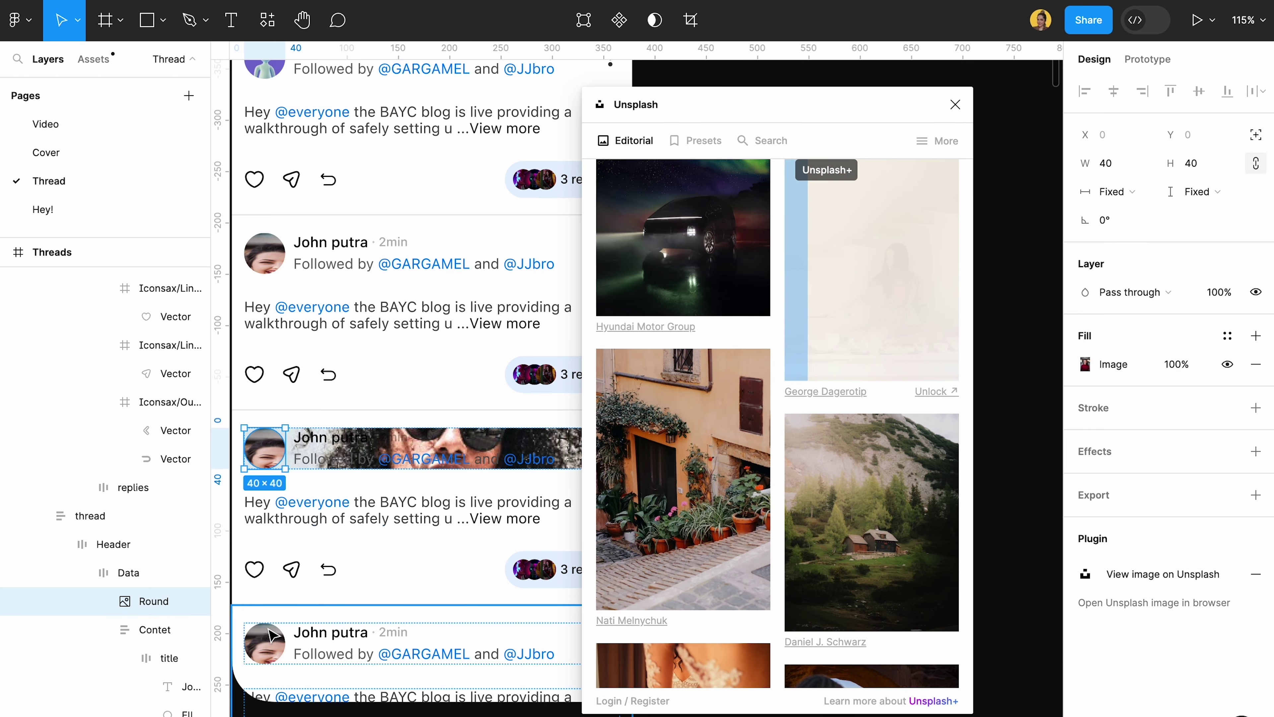
pyautogui.scroll(-5, 400, 414)
pyautogui.scroll(5, 399, 415)
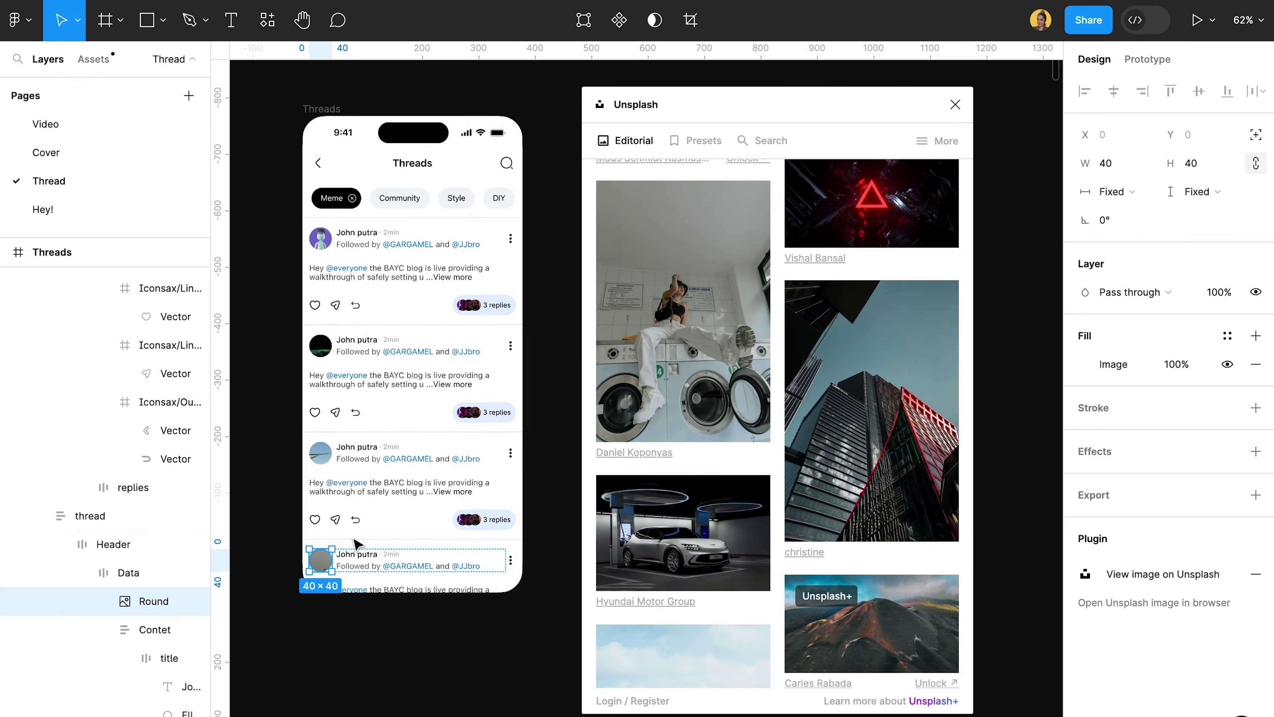
pyautogui.click(954, 105)
# Step: Wrap the status bar, Threads header, Tags section and row frame in one vertical auto layout frame
pyautogui.click(690, 20)
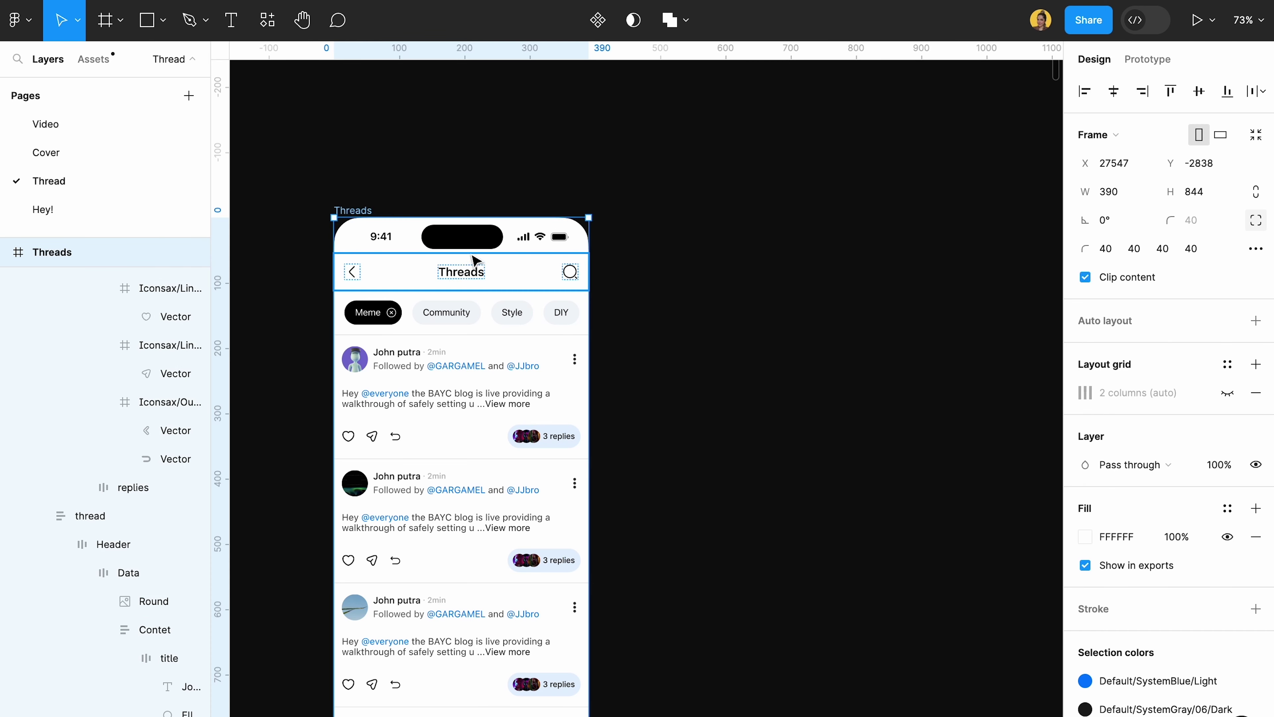
pyautogui.click(539, 246)
pyautogui.keyDown('shift'); pyautogui.click(541, 293); pyautogui.keyUp('shift')
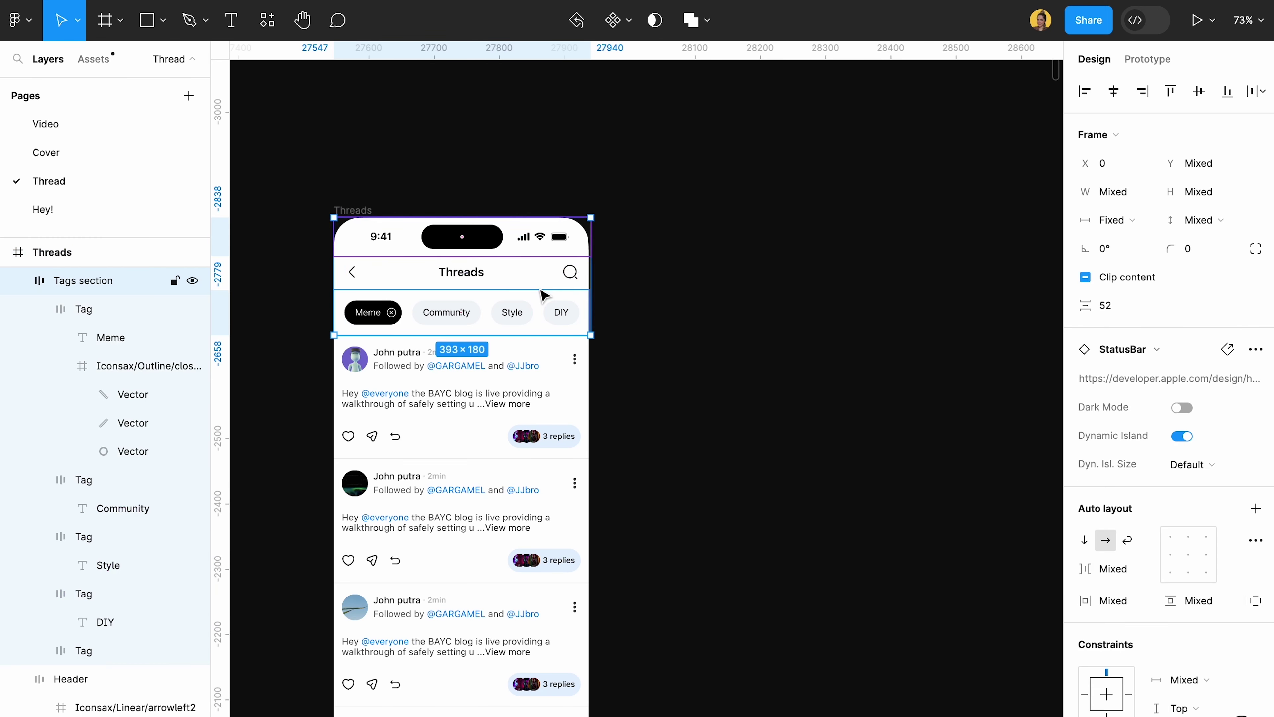
pyautogui.keyDown('shift'); pyautogui.click(517, 380); pyautogui.keyUp('shift')
pyautogui.scroll(-2, 517, 381)
pyautogui.click(739, 120)
pyautogui.moveTo(736, 108); pyautogui.dragTo(445, 647)
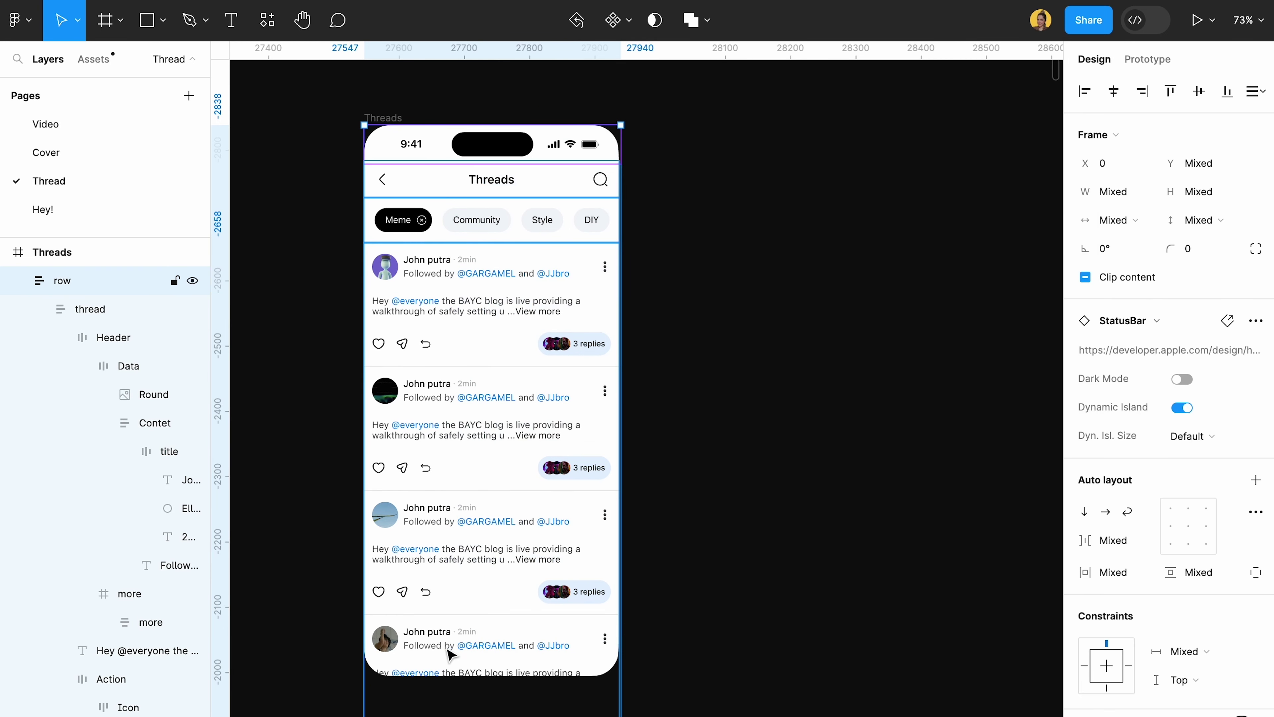
pyautogui.hotkey('shift', 'a')
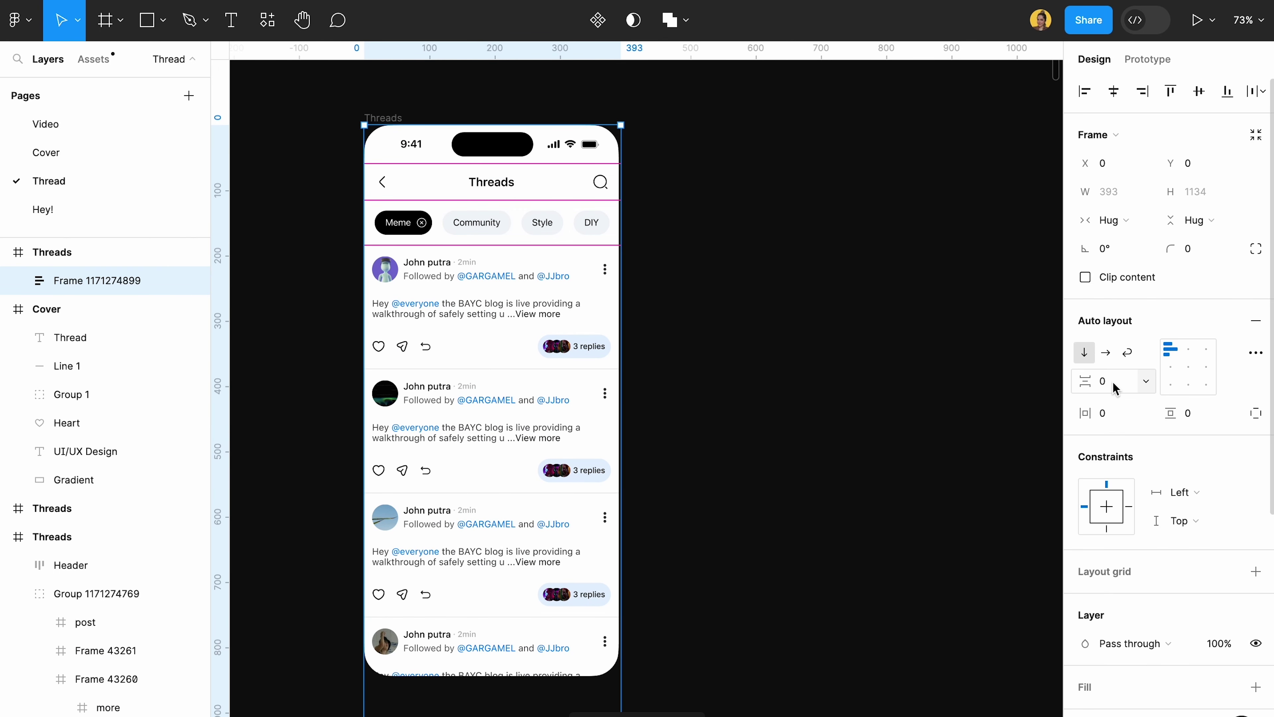
# Step: Rename the new auto layout frame inside the Threads screen as fill
pyautogui.doubleClick(133, 284)
pyautogui.write('d')
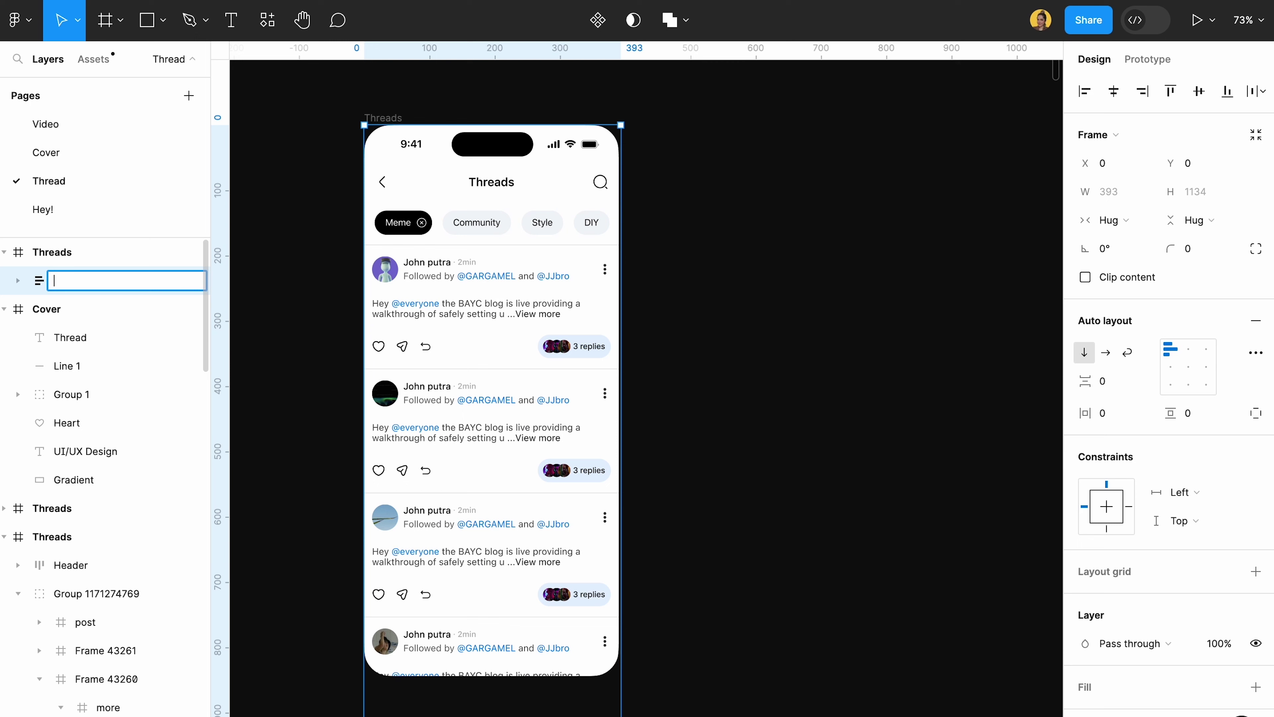
pyautogui.press('Return')
pyautogui.scroll(-3, 804, 143)
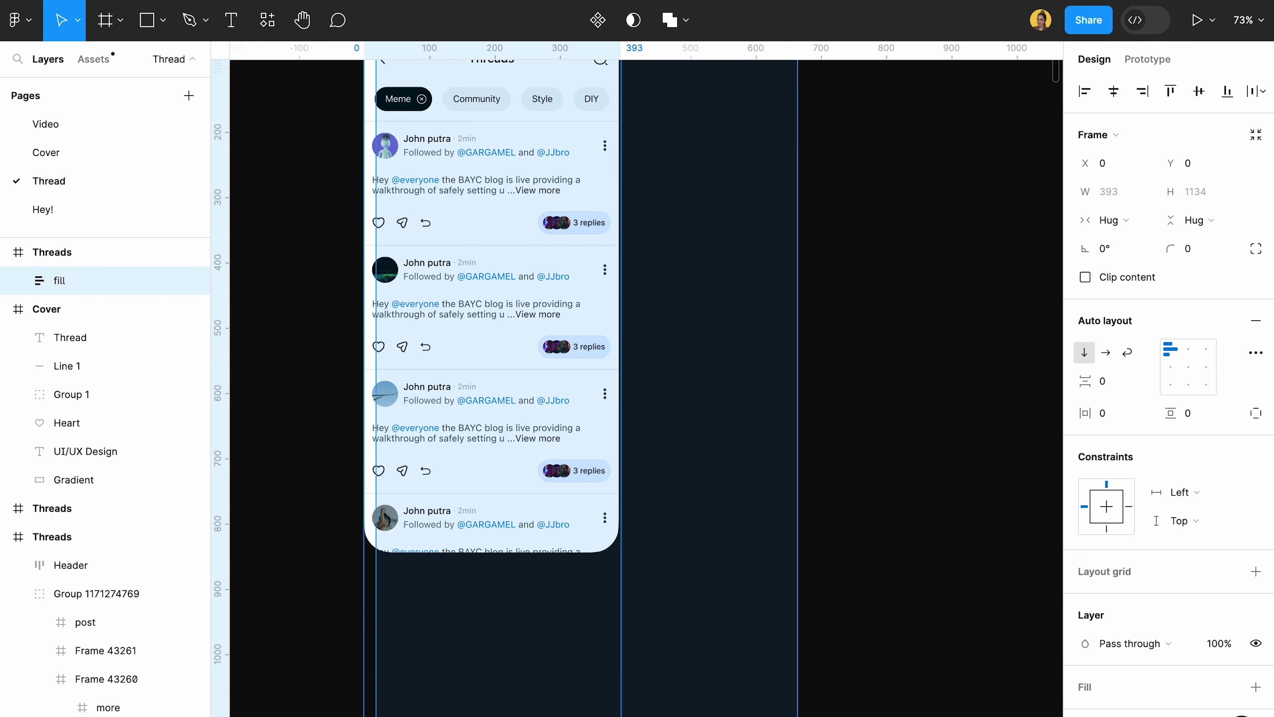
pyautogui.click(739, 302)
# Step: Move the post frame with the emoji row and typing bar out of the Threads screen onto the empty canvas beside it
pyautogui.scroll(3, 585, 177)
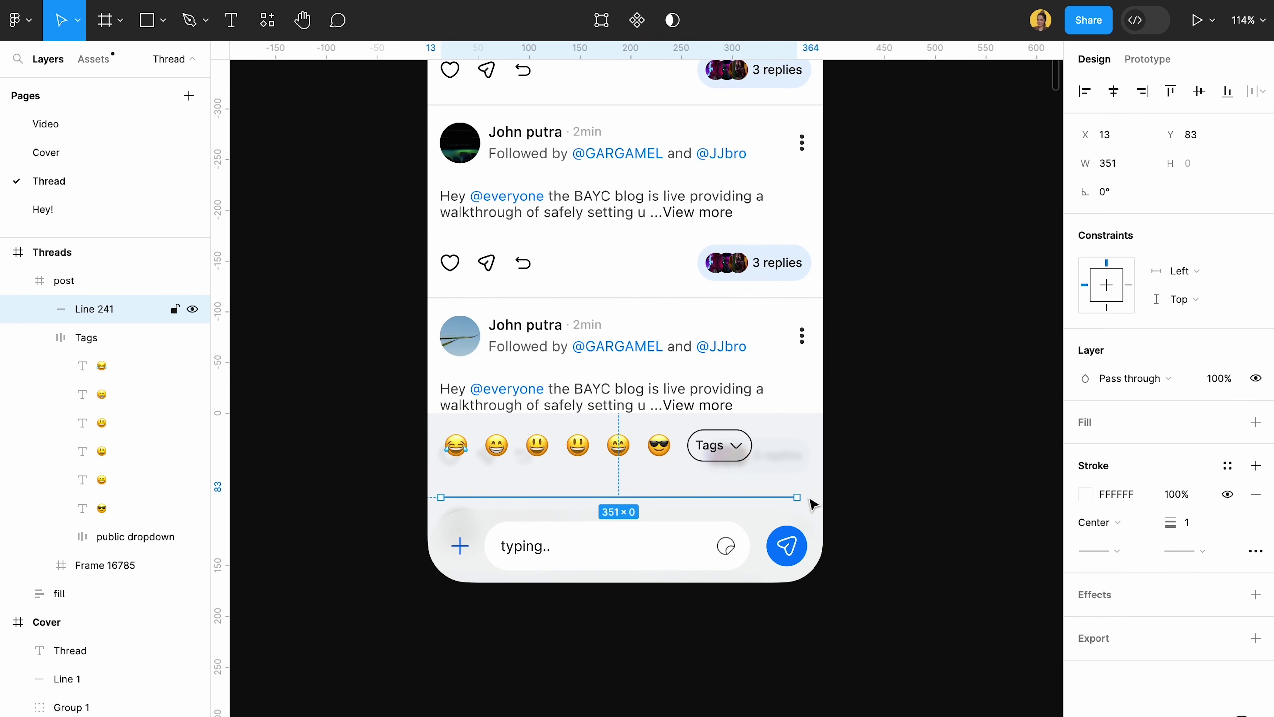
pyautogui.click(648, 603)
pyautogui.click(637, 540)
pyautogui.moveTo(637, 540); pyautogui.dragTo(984, 504)
pyautogui.hscroll(8, 980, 507)
pyautogui.moveTo(722, 525); pyautogui.dragTo(890, 502)
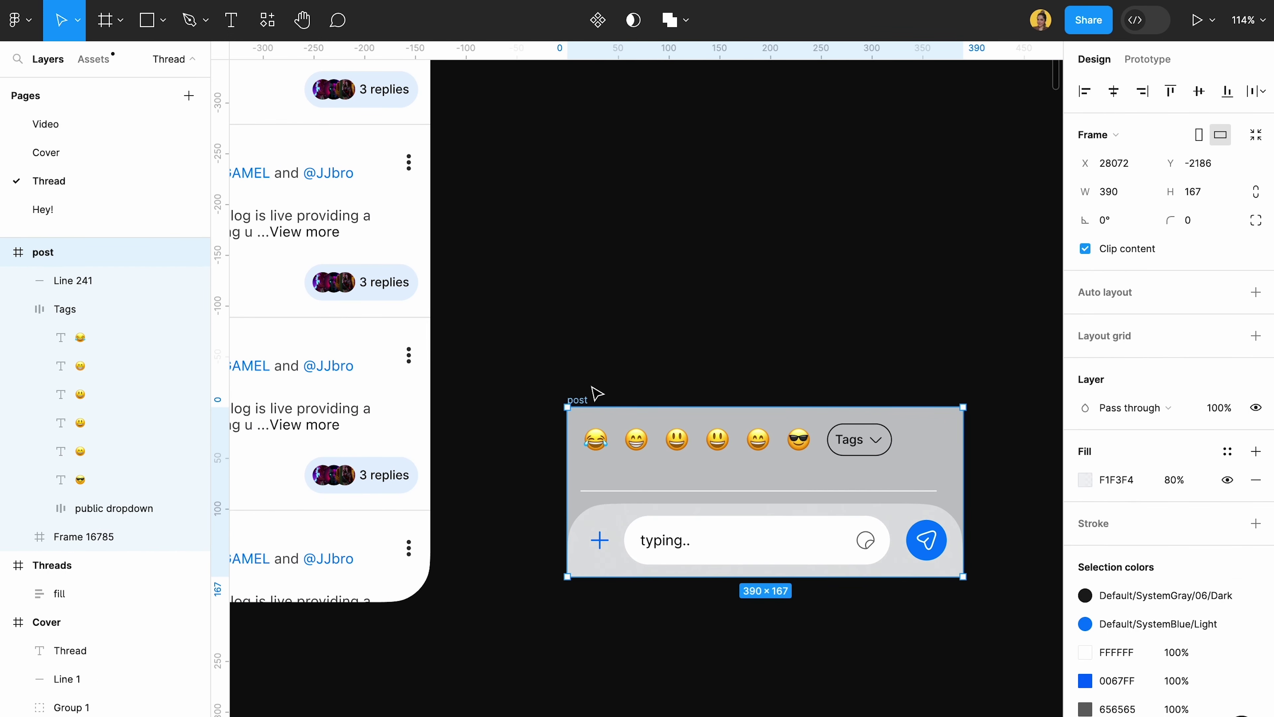
pyautogui.click(593, 388)
pyautogui.hscroll(3, 594, 397)
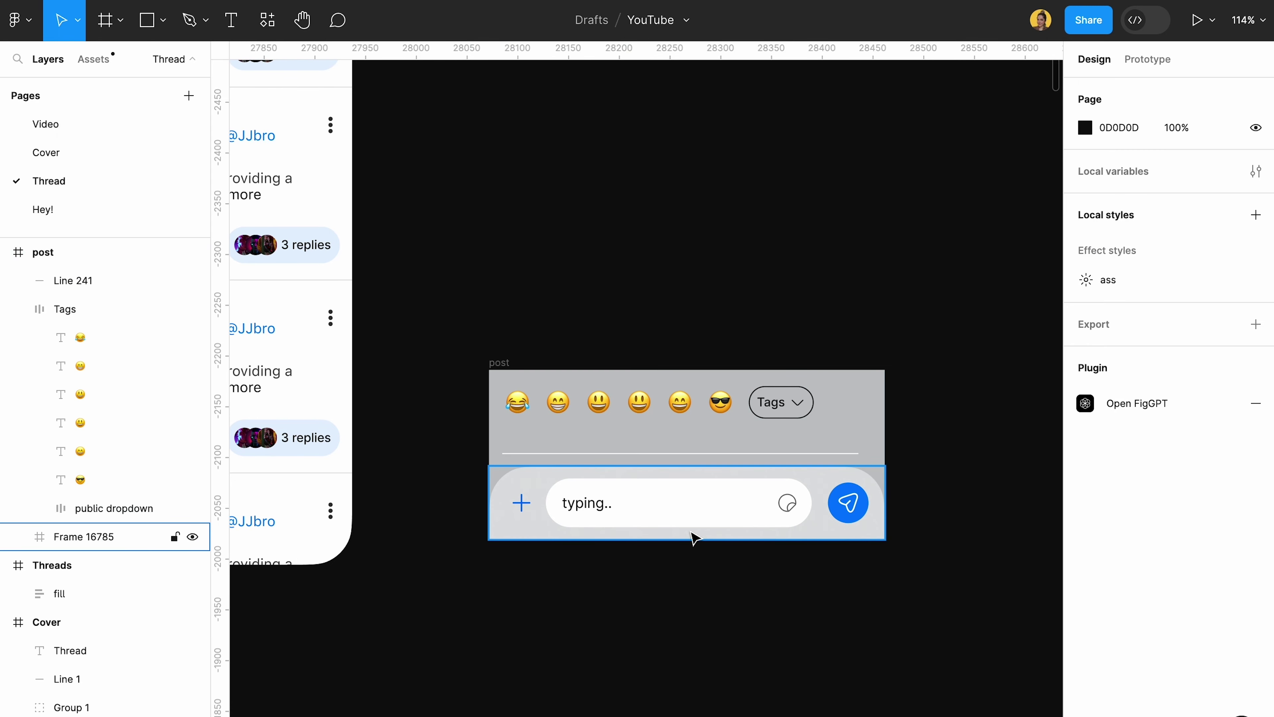
# Step: Move the white divider line in the post frame up closer to the emoji row
pyautogui.click(687, 500)
pyautogui.click(708, 455)
pyautogui.hotkey('shift', 'Up')
pyautogui.hotkey('shift', 'Up')
# Step: Apply auto layout to the post frame and make its Tags row fill the available width
pyautogui.click(796, 397)
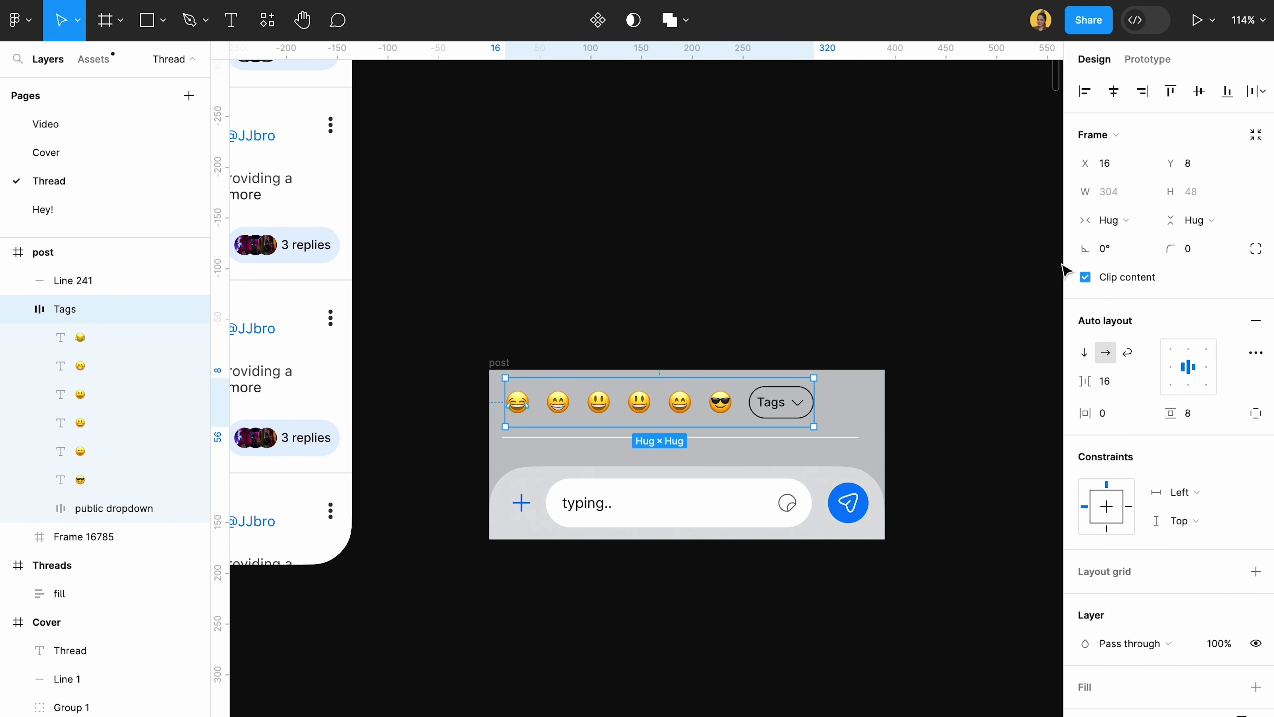
pyautogui.click(1109, 223)
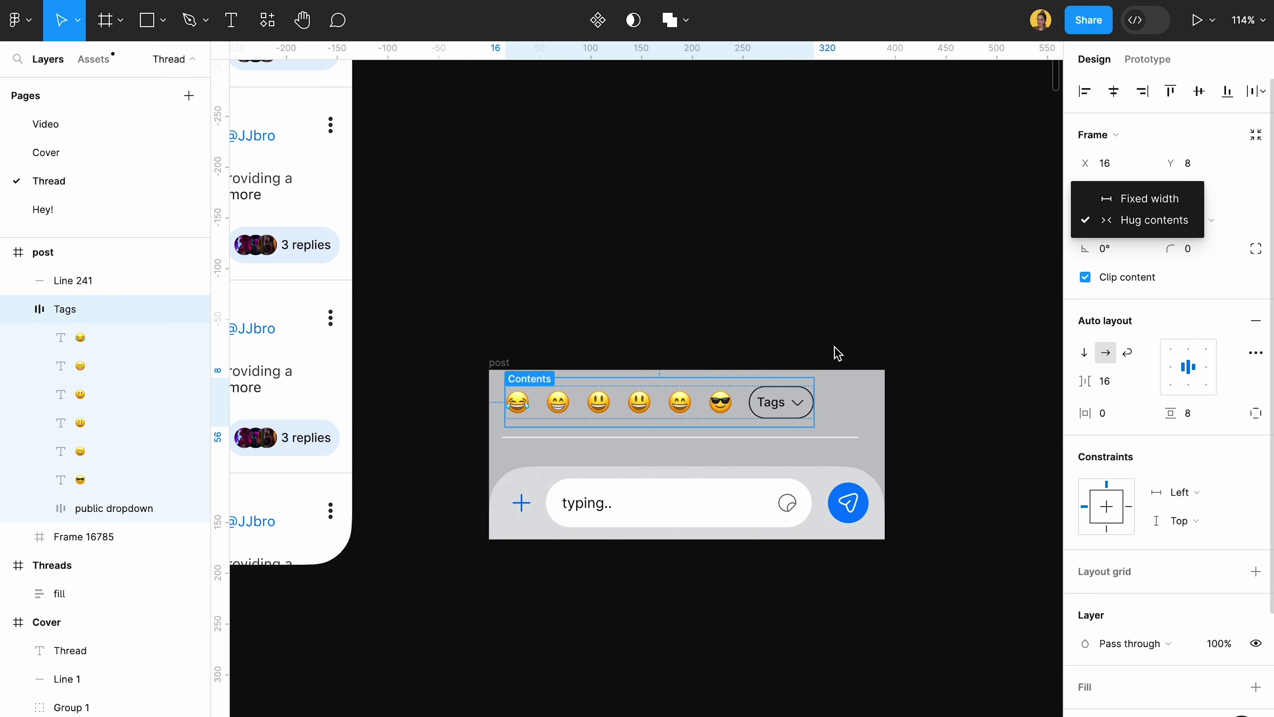
pyautogui.click(833, 352)
pyautogui.click(499, 362)
pyautogui.hotkey('shift', 'a')
pyautogui.click(704, 393)
pyautogui.click(1109, 220)
pyautogui.click(1097, 245)
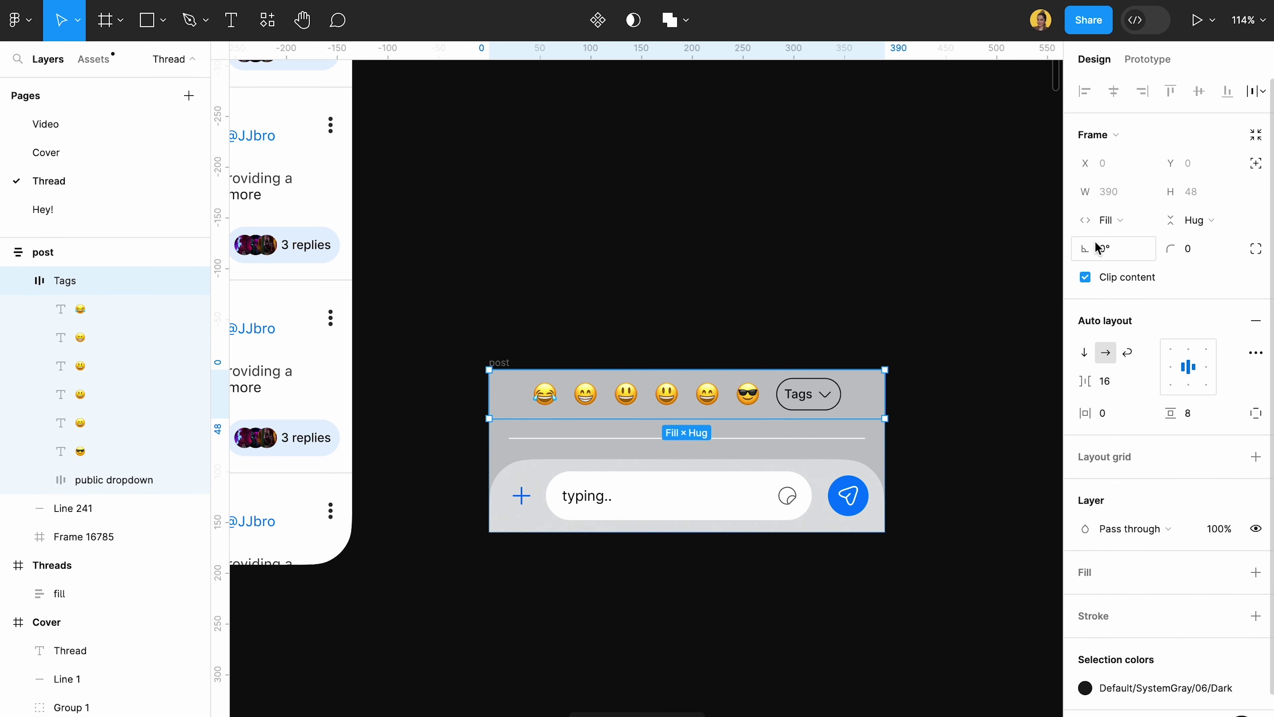
# Step: Left-align the Tags row's contents and set its horizontal and vertical padding to 16
pyautogui.click(1178, 378)
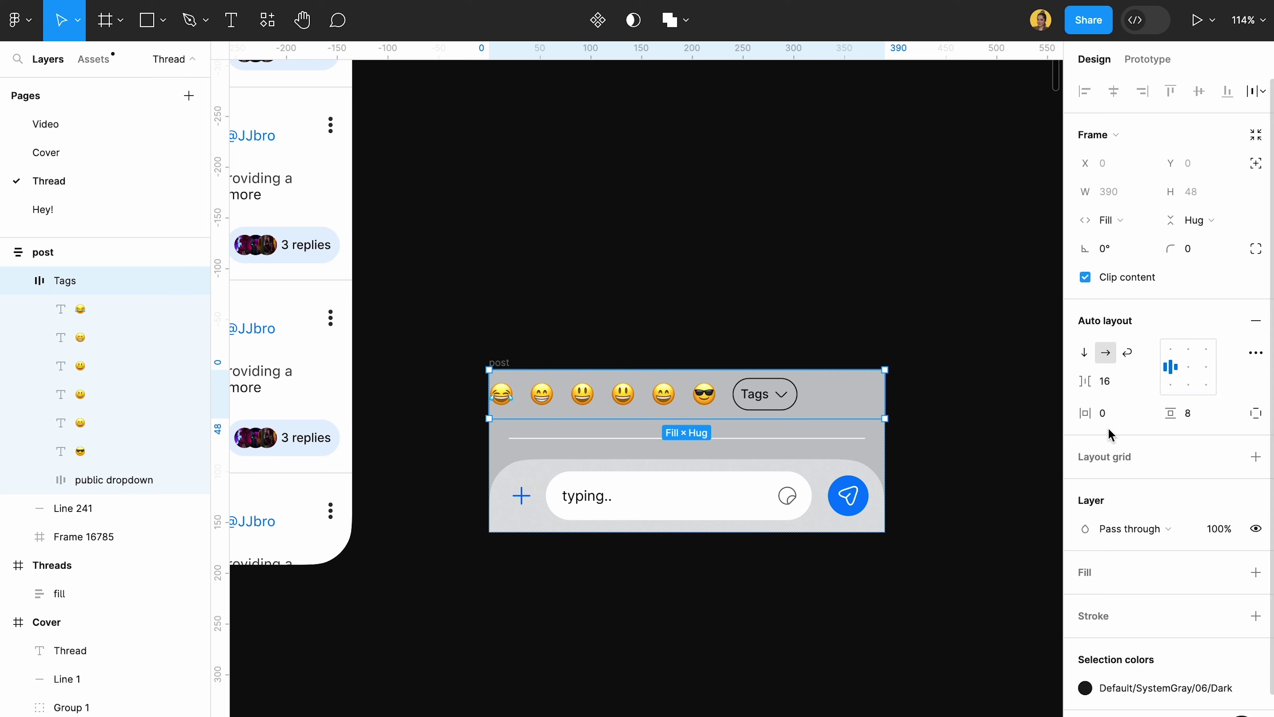
pyautogui.write('16')
pyautogui.press('Return')
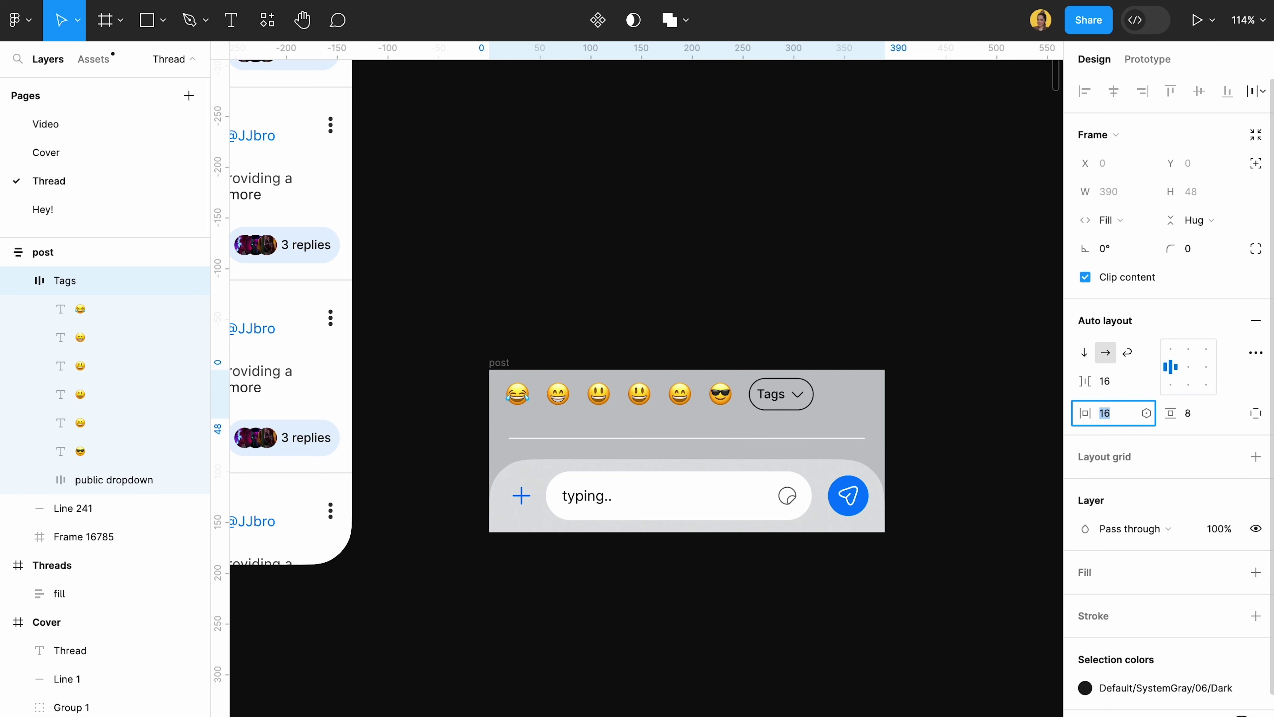
pyautogui.click(1220, 424)
pyautogui.write('16')
pyautogui.press('Return')
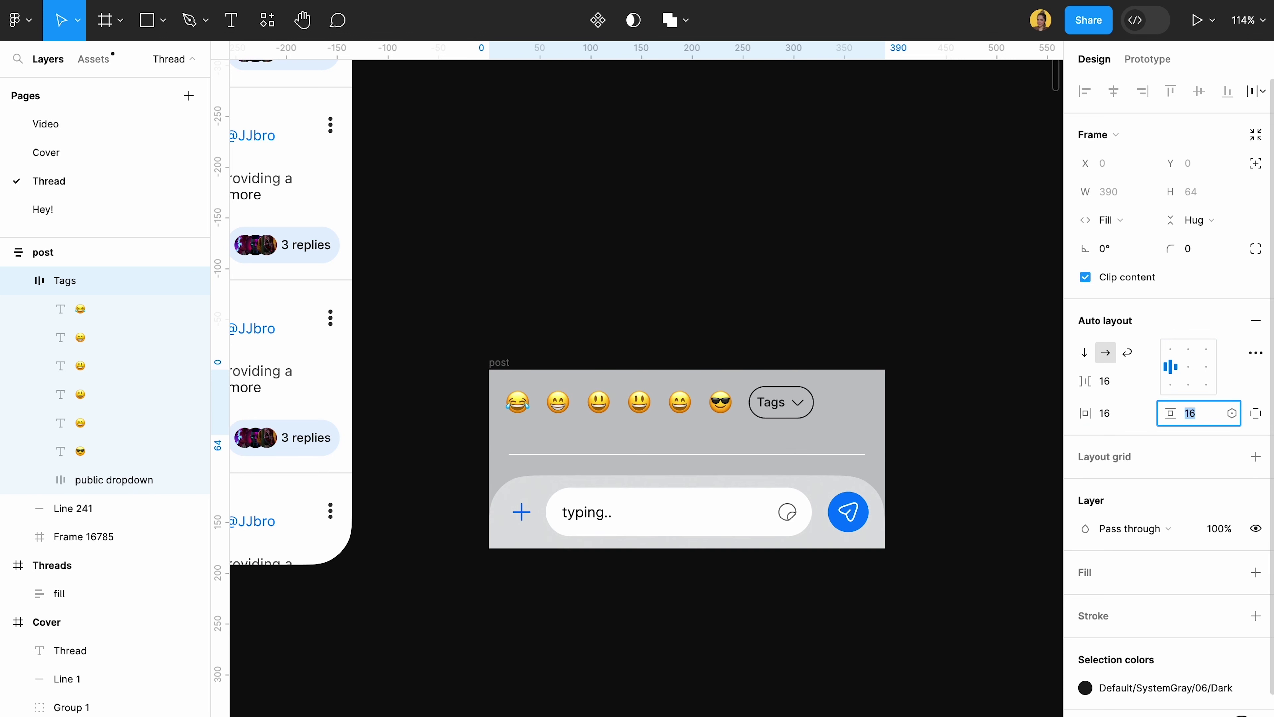
# Step: Replace the divider line with a bottom-only inside stroke on the Tags row, FFFFFF and 1 px thick
pyautogui.click(710, 450)
pyautogui.doubleClick(710, 454)
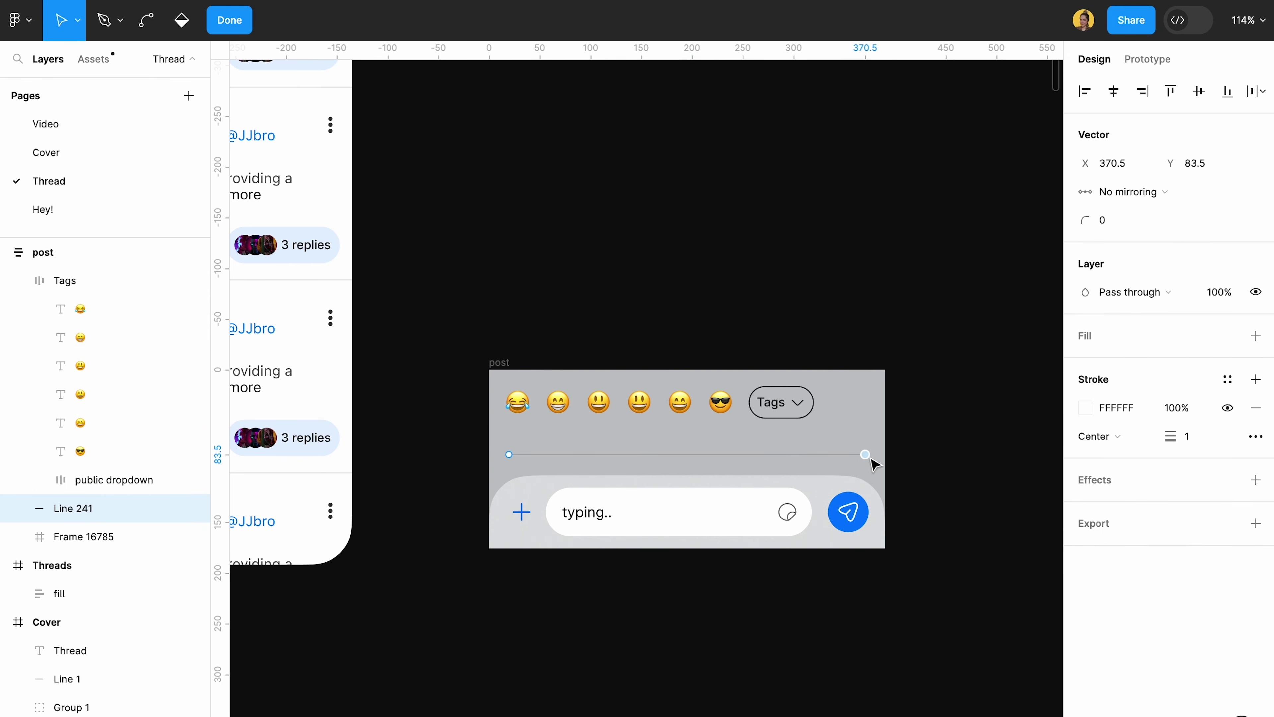
pyautogui.press('Escape')
pyautogui.press('Escape')
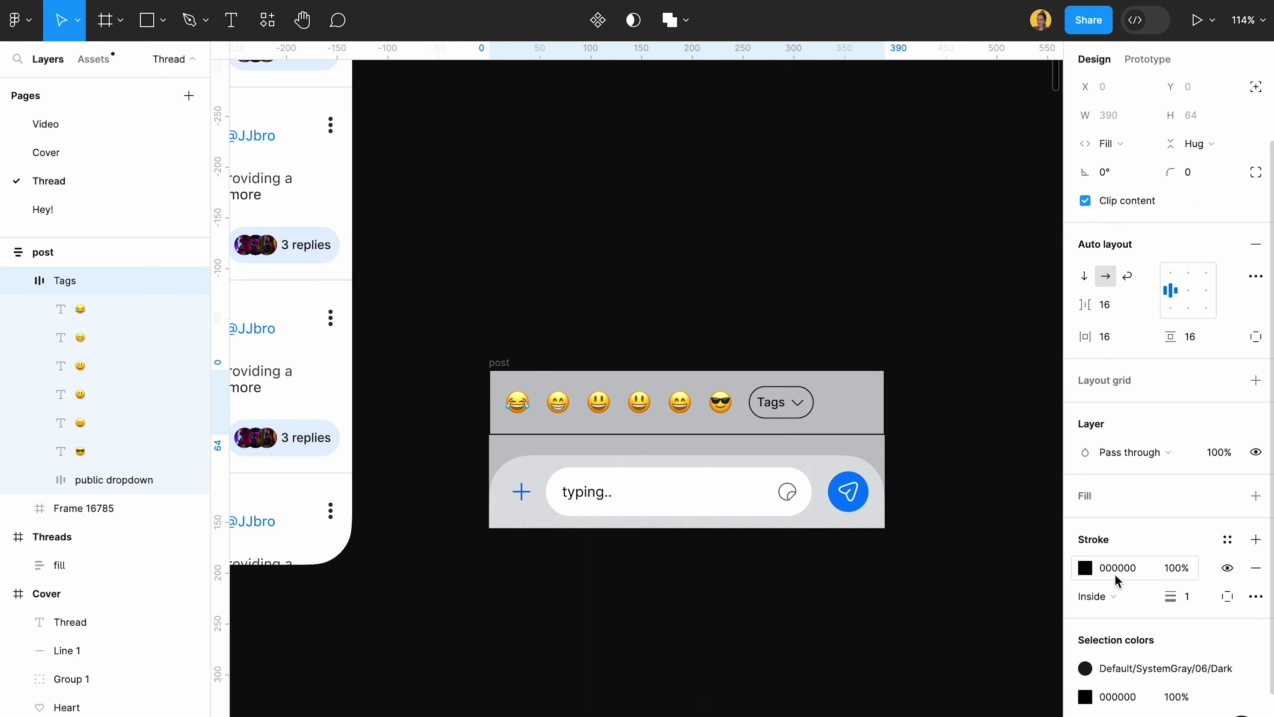
pyautogui.click(1227, 598)
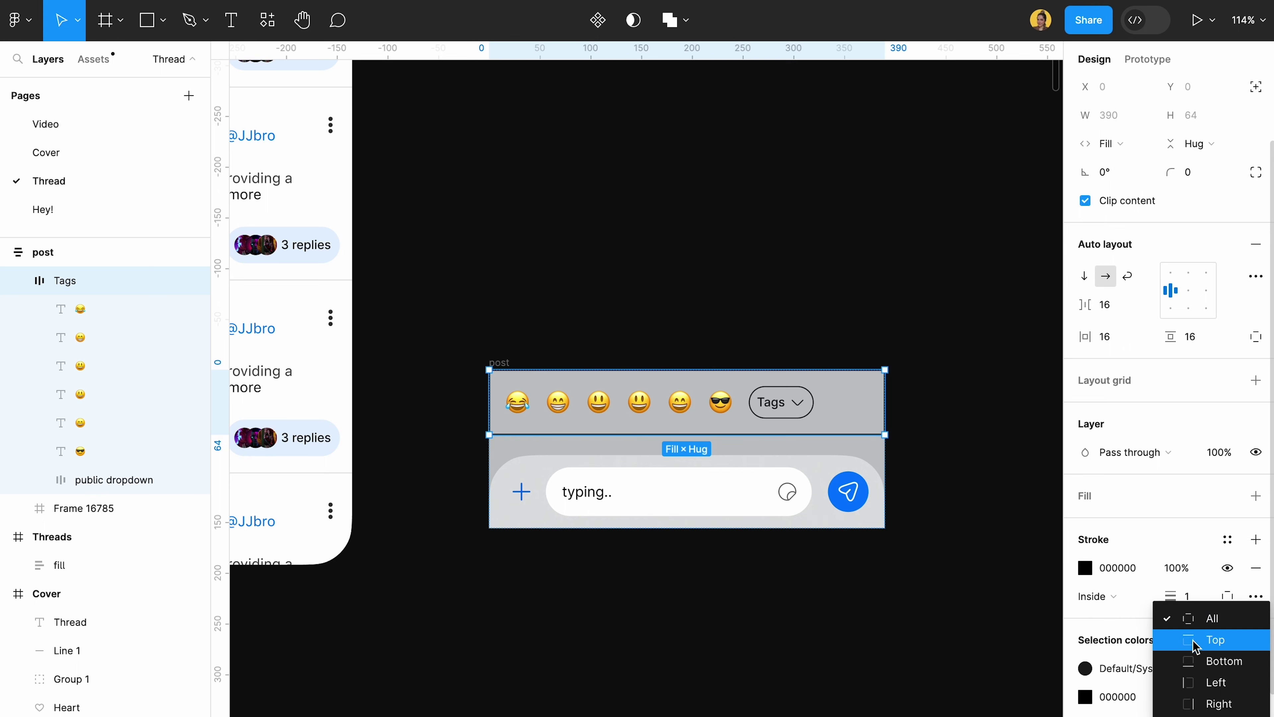
pyautogui.click(1203, 659)
pyautogui.write('f')
pyautogui.press('Return')
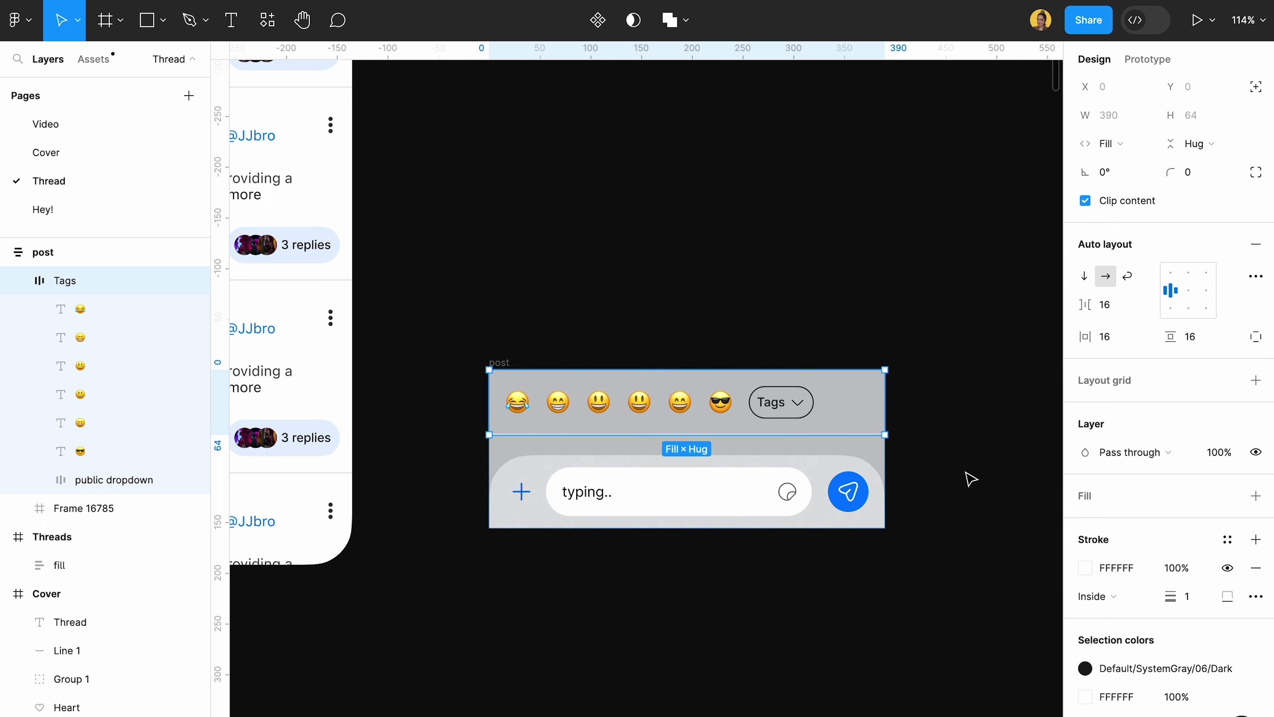
pyautogui.click(955, 469)
pyautogui.click(848, 474)
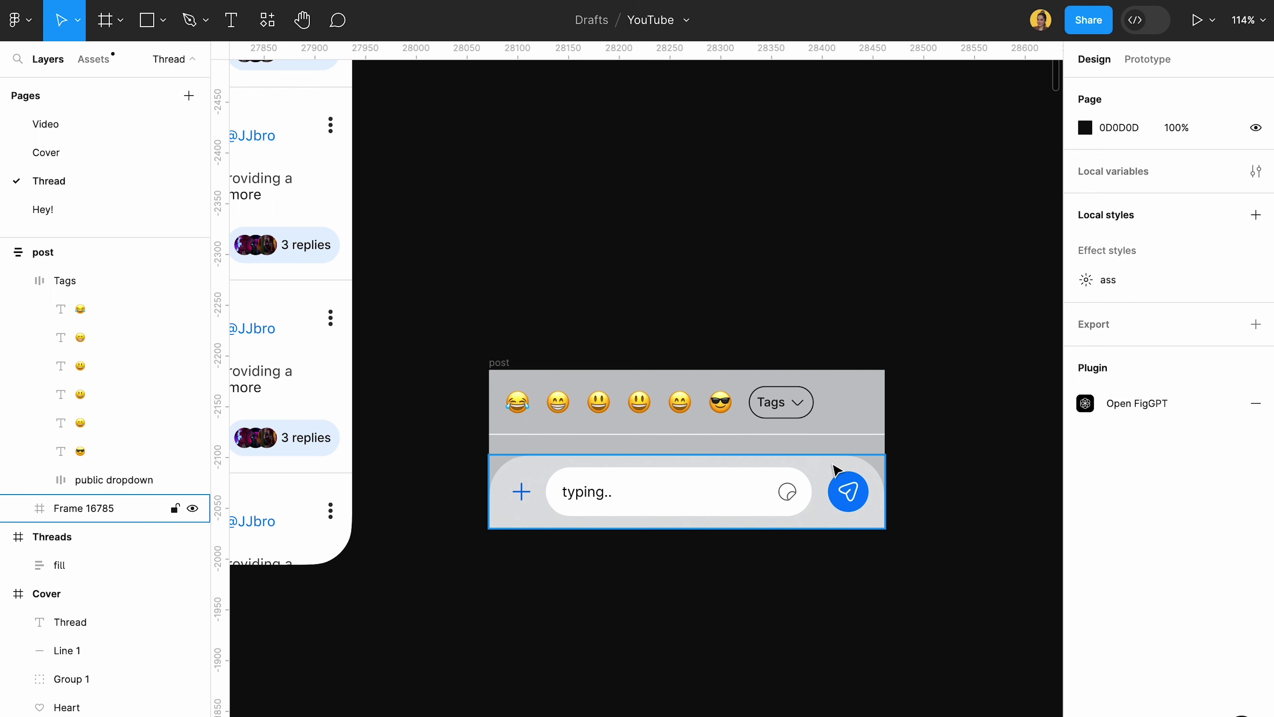
pyautogui.click(498, 362)
pyautogui.doubleClick(584, 494)
pyautogui.click(501, 499)
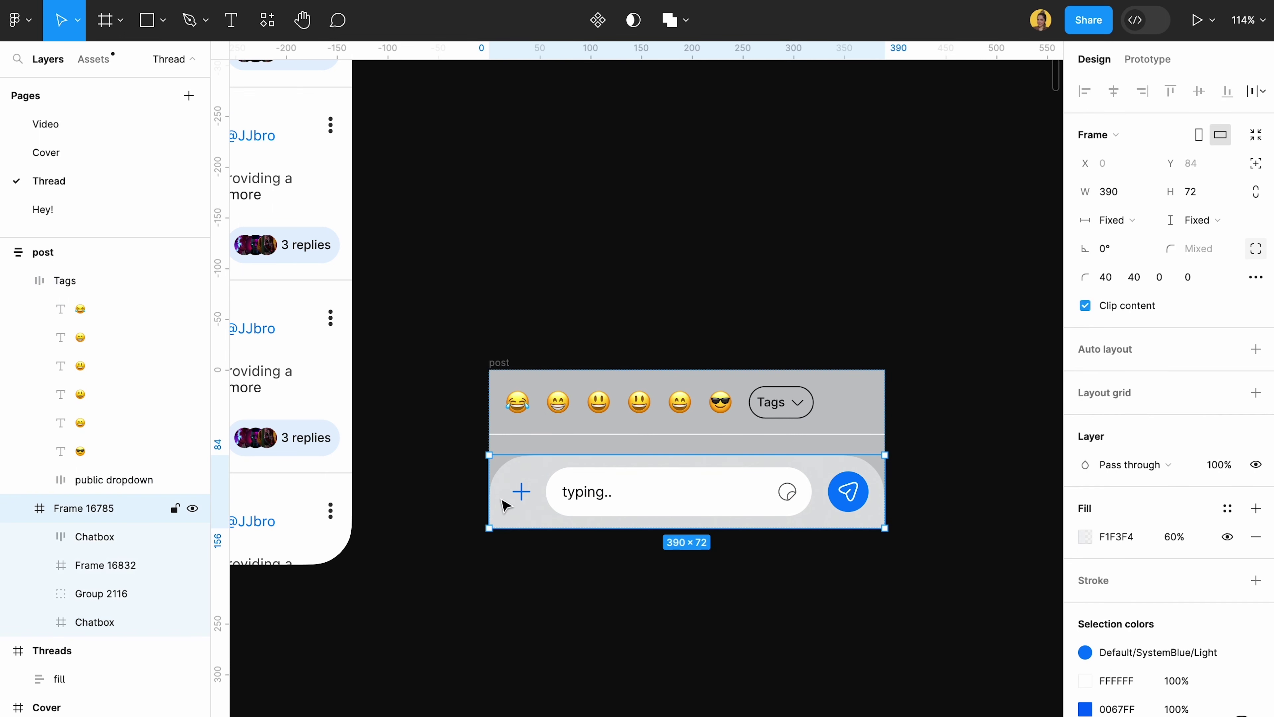
pyautogui.click(519, 504)
pyautogui.click(847, 493)
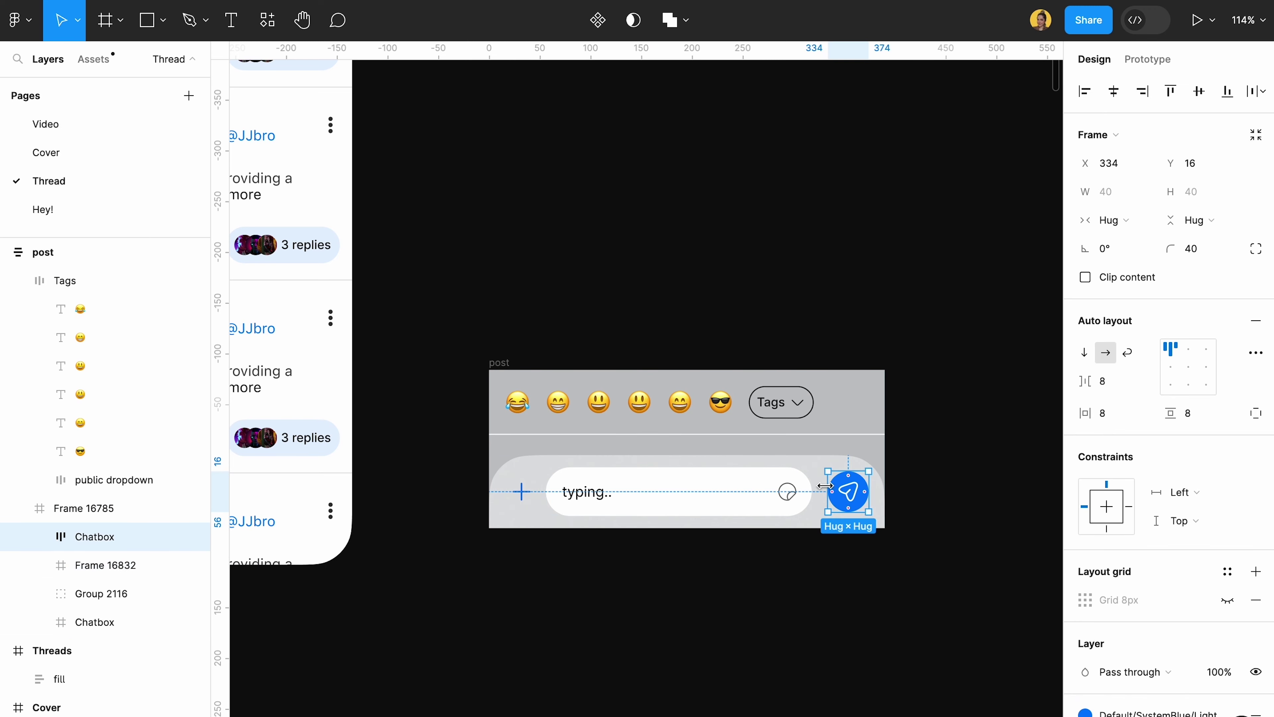
pyautogui.doubleClick(795, 498)
# Step: Move the post frame into the Threads screen, flush with the screen's bottom edge
pyautogui.click(502, 363)
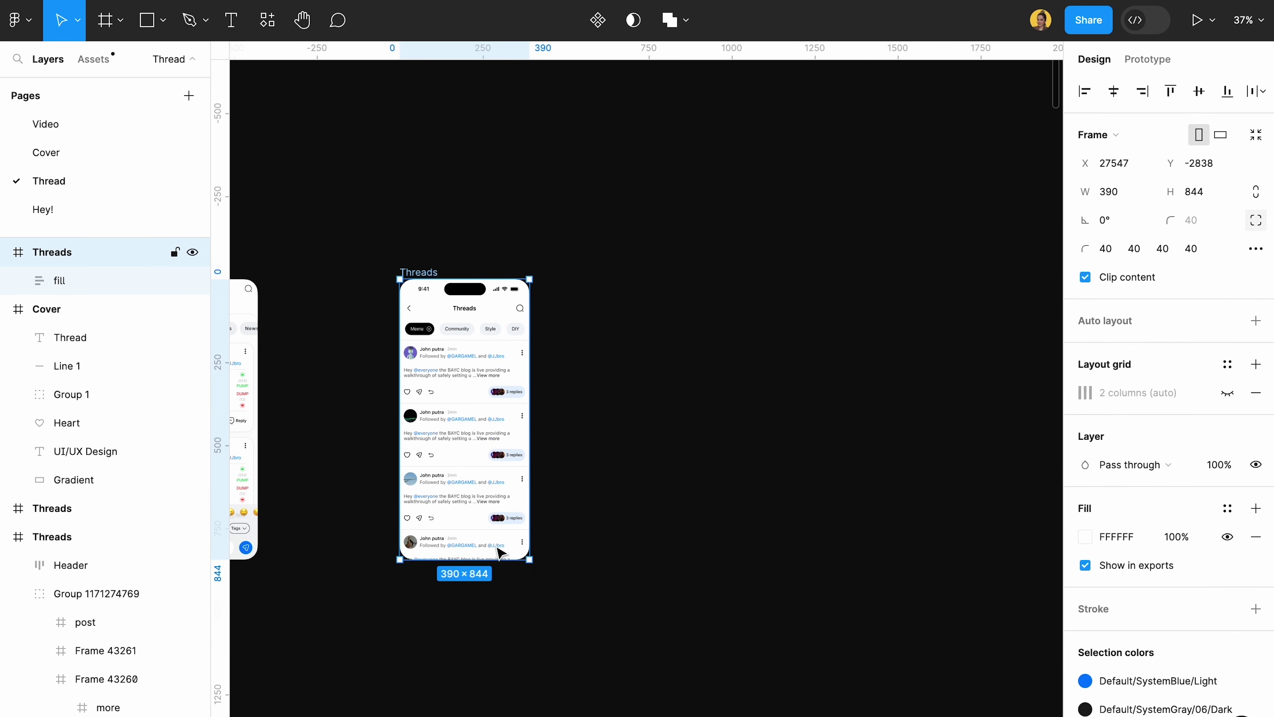
pyautogui.scroll(3, 577, 504)
pyautogui.moveTo(568, 489); pyautogui.dragTo(575, 516)
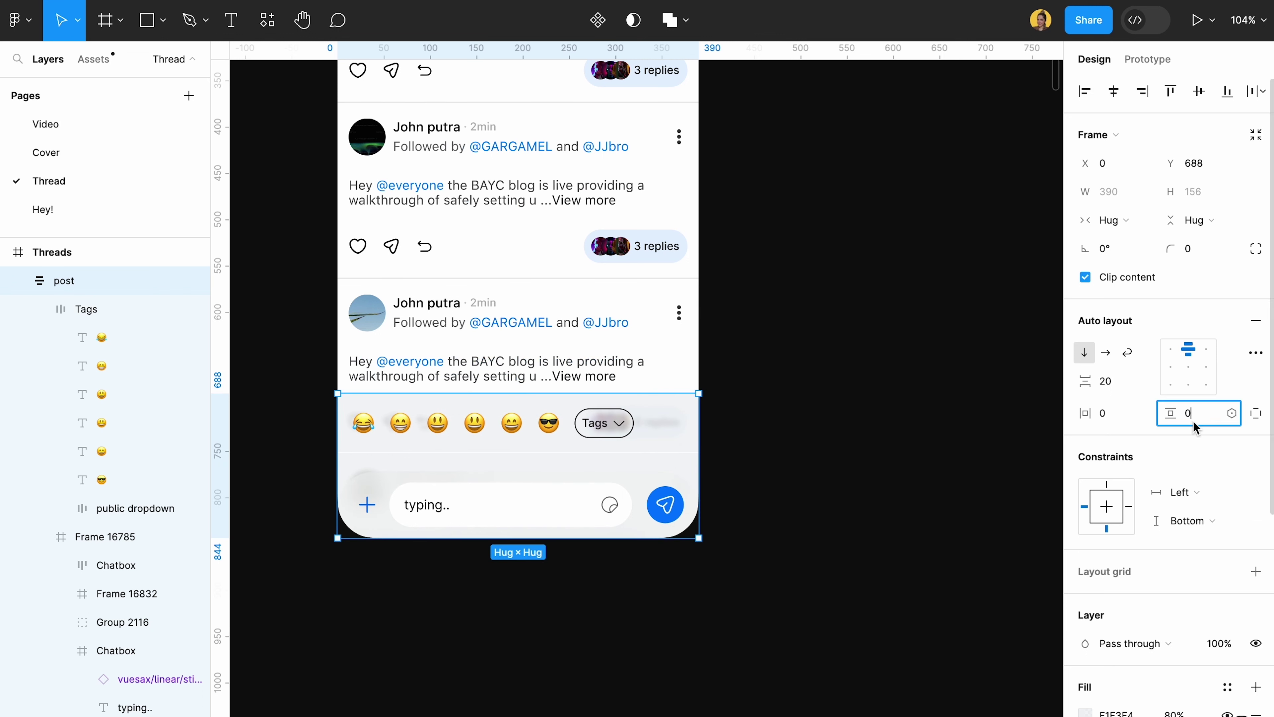
# Step: Switch the post frame to individual padding and set its bottom padding to 16
pyautogui.click(1256, 413)
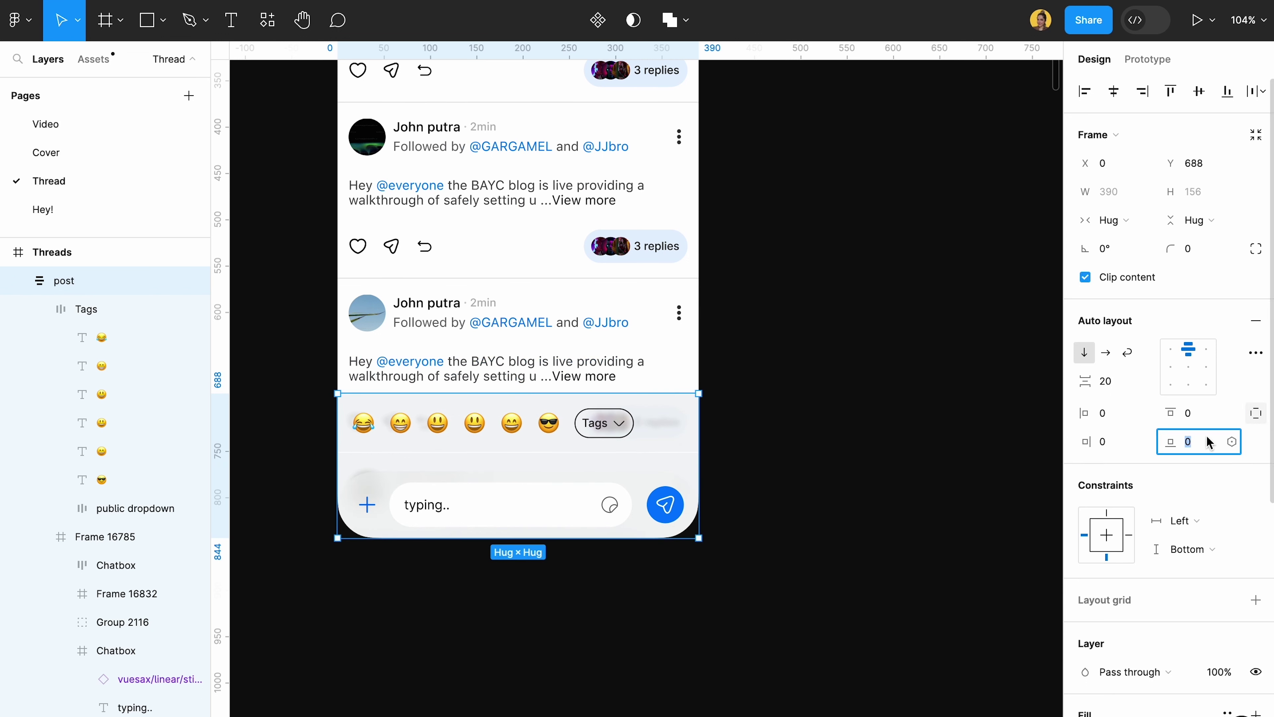
pyautogui.write('8')
pyautogui.press('Return')
pyautogui.write('16')
pyautogui.press('Return')
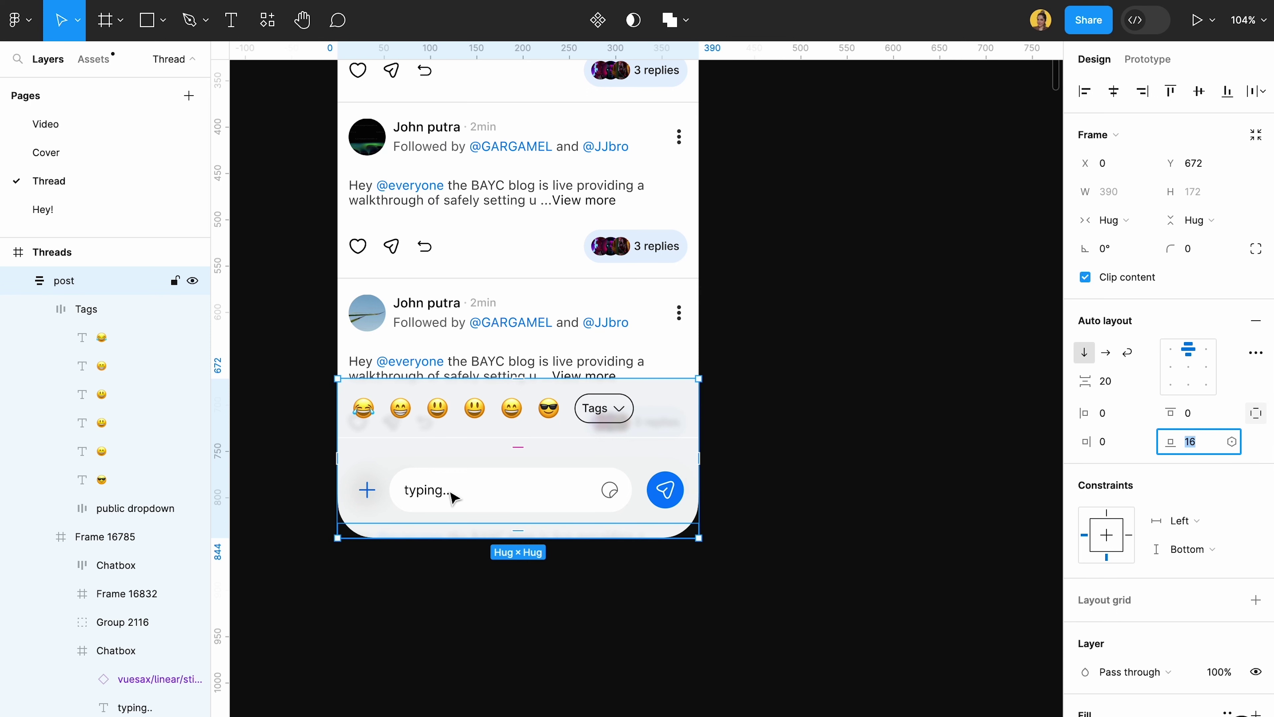
# Step: Set the vertical gap between the Tags row and the typing row in the post frame to -4
pyautogui.click(518, 446)
pyautogui.click(1114, 383)
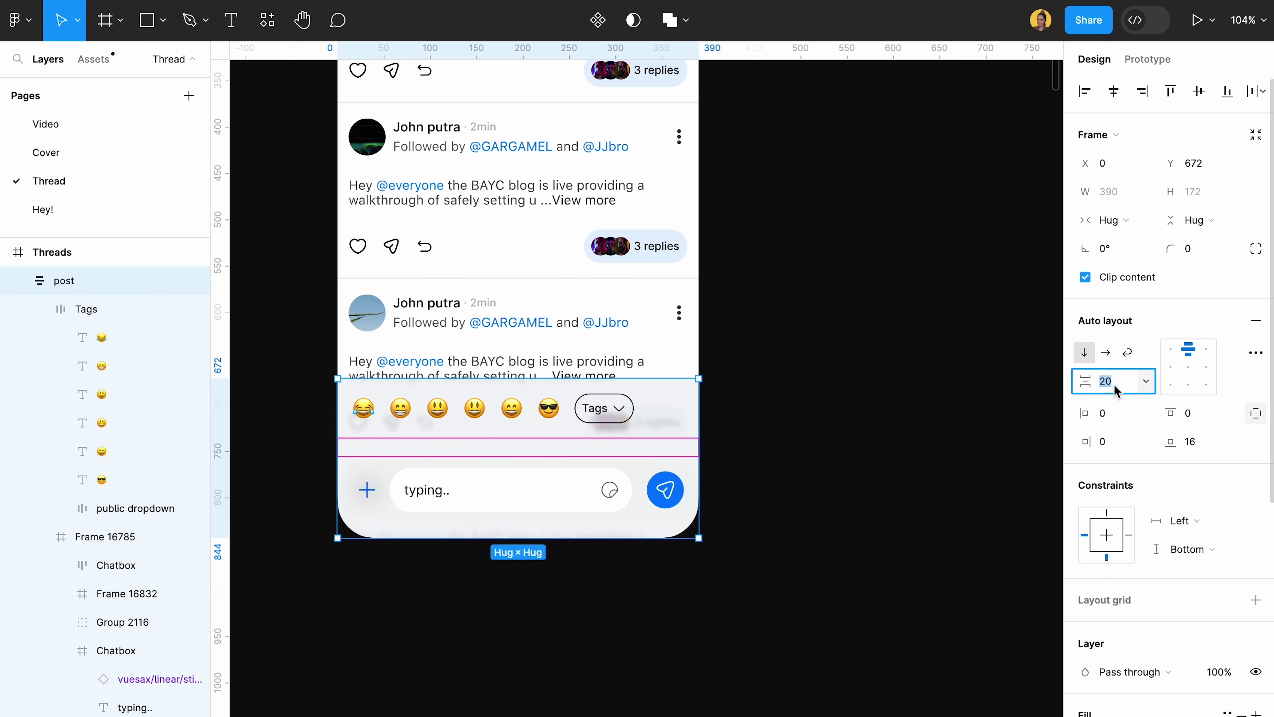
pyautogui.write('4')
pyautogui.press('Return')
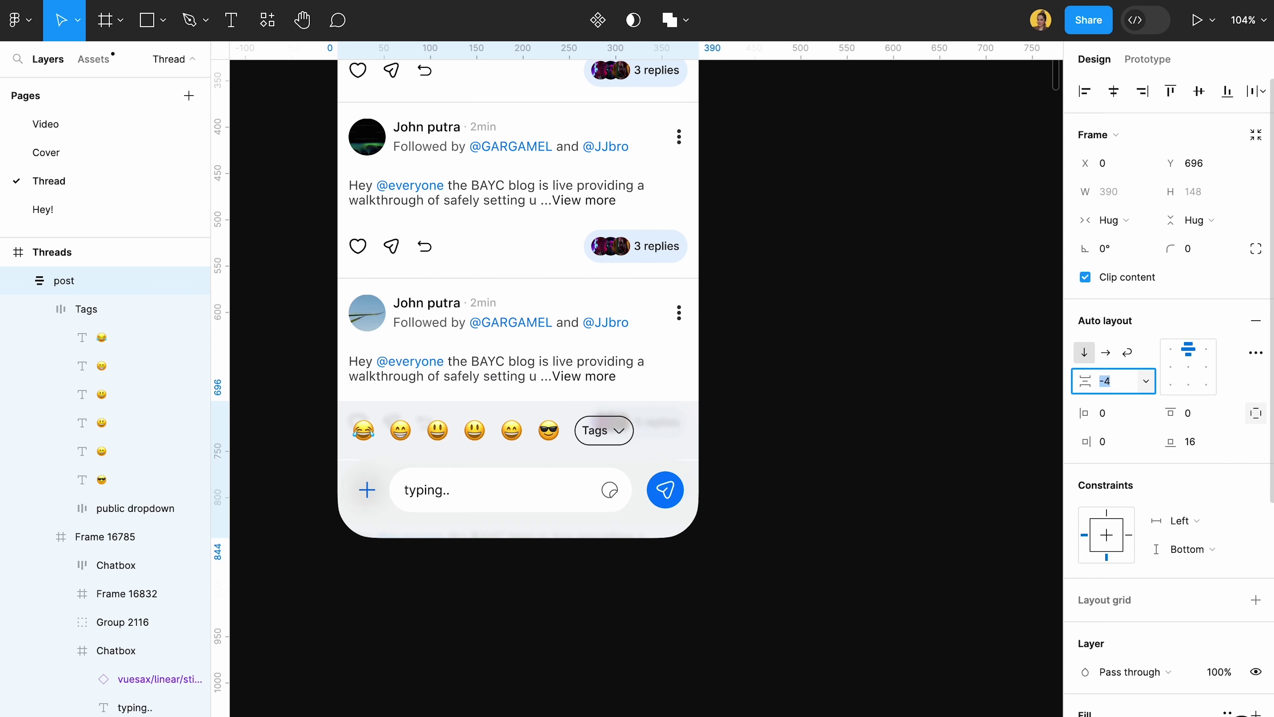
pyautogui.click(779, 457)
pyautogui.hscroll(-3, 778, 457)
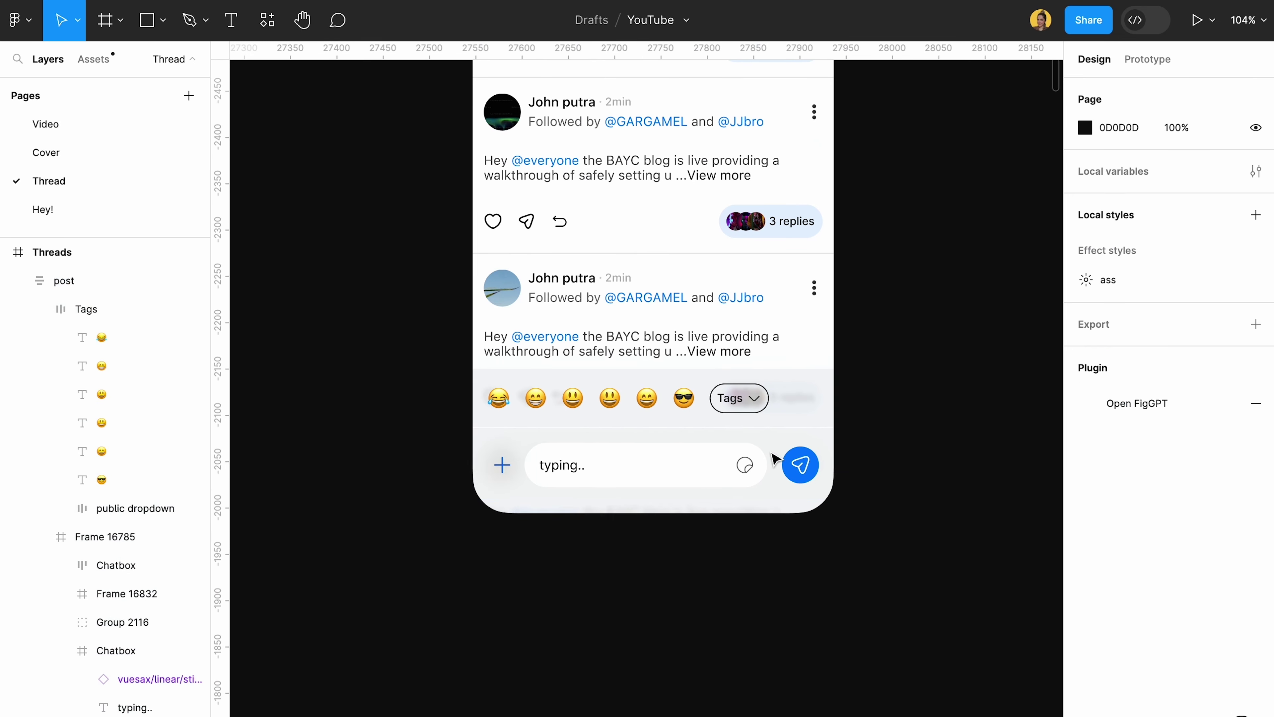
# Step: Wrap the six emoji layers in the Tags row in their own auto layout frame and rename it Emoji
pyautogui.scroll(3, 773, 457)
pyautogui.click(586, 405)
pyautogui.doubleClick(597, 383)
pyautogui.click(661, 383)
pyautogui.keyDown('shift'); pyautogui.click(599, 378); pyautogui.keyUp('shift')
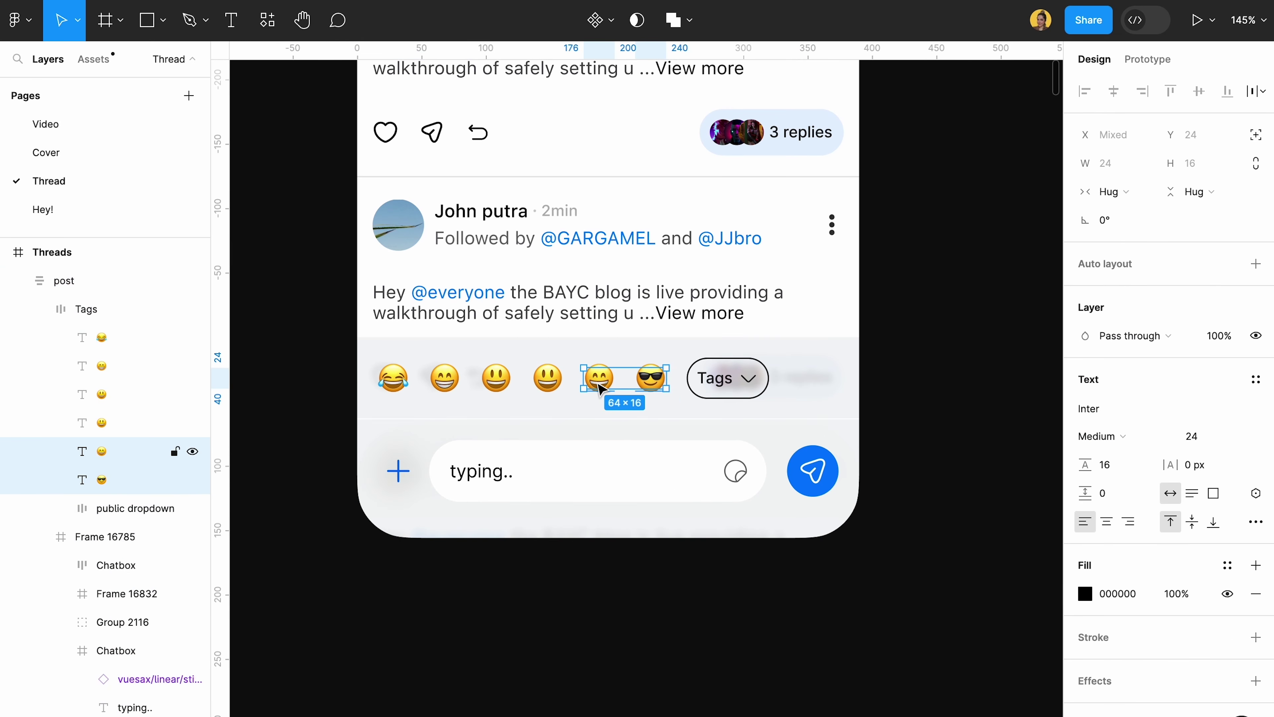
pyautogui.keyDown('shift'); pyautogui.click(548, 377); pyautogui.keyUp('shift')
pyautogui.keyDown('shift'); pyautogui.click(496, 377); pyautogui.keyUp('shift')
pyautogui.keyDown('shift'); pyautogui.click(445, 377); pyautogui.keyUp('shift')
pyautogui.keyDown('shift'); pyautogui.click(395, 384); pyautogui.keyUp('shift')
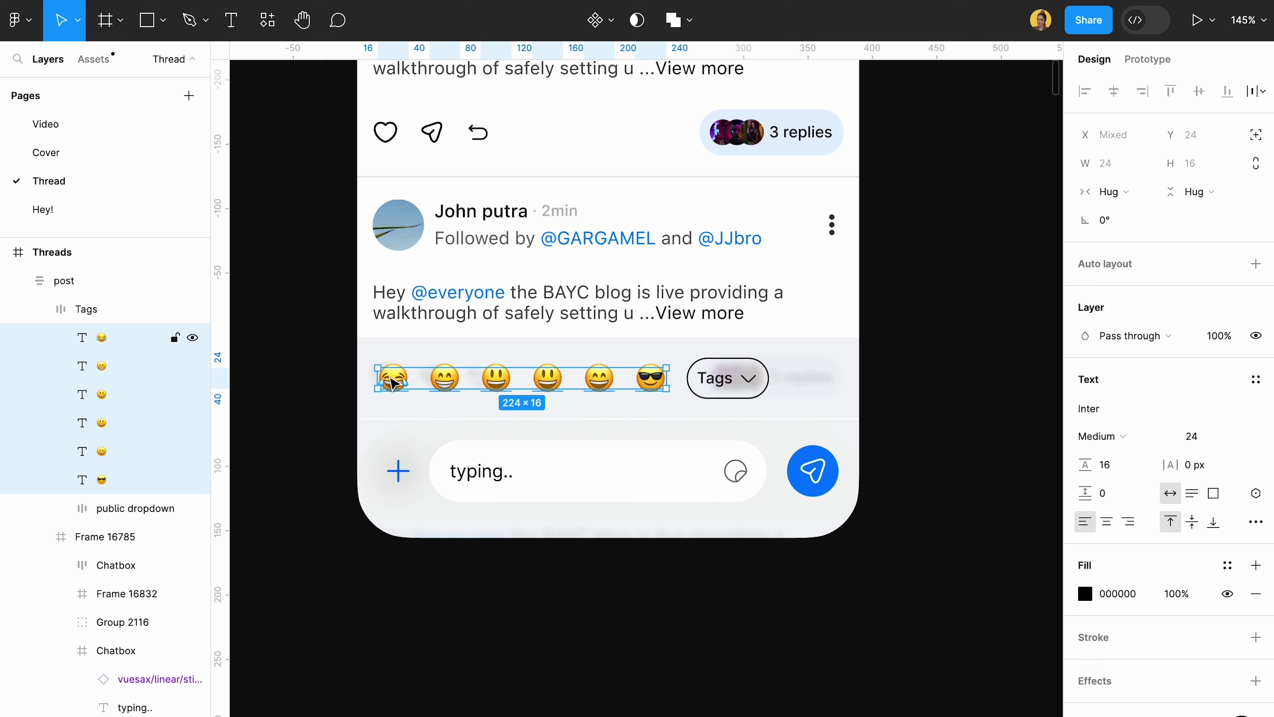
pyautogui.hotkey('shift', 'a')
pyautogui.doubleClick(108, 337)
pyautogui.write('Emoji')
pyautogui.press('Return')
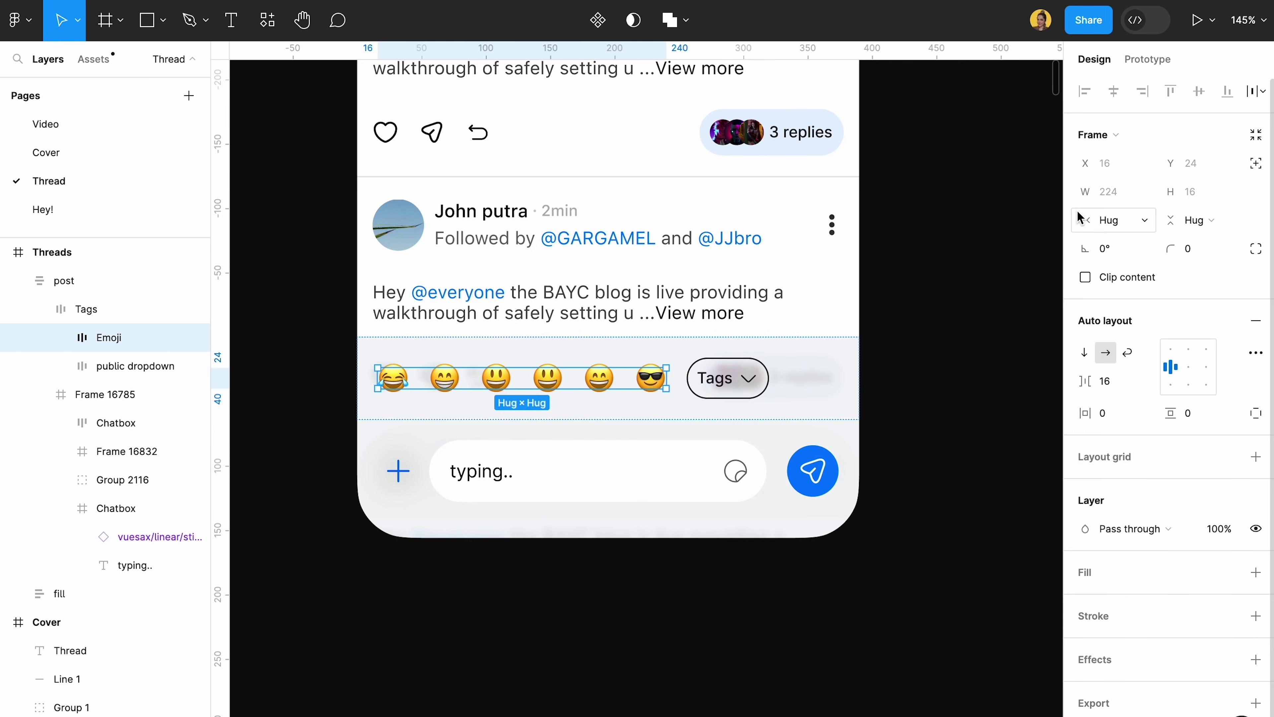
# Step: Set the Tags row's horizontal spacing to Auto to push the emojis and the Tags dropdown to opposite ends
pyautogui.click(1112, 220)
pyautogui.click(1123, 223)
pyautogui.click(833, 360)
pyautogui.click(1105, 381)
pyautogui.write('auto')
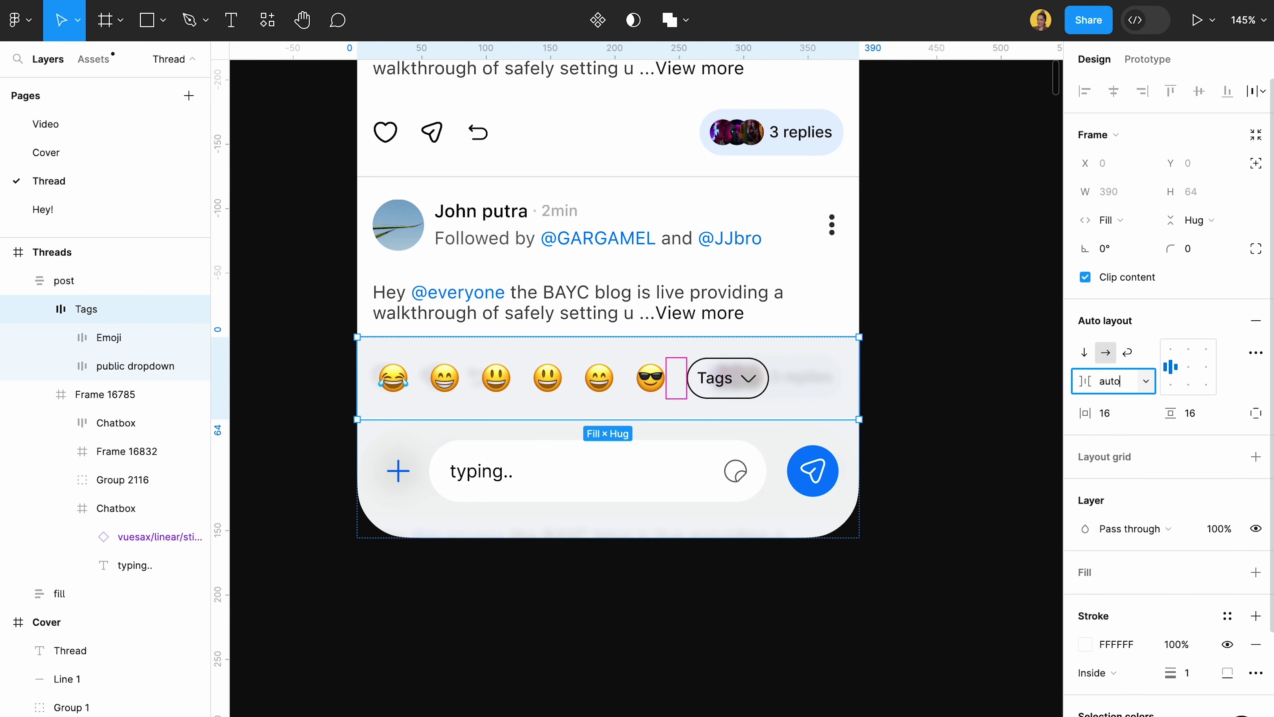
pyautogui.press('Return')
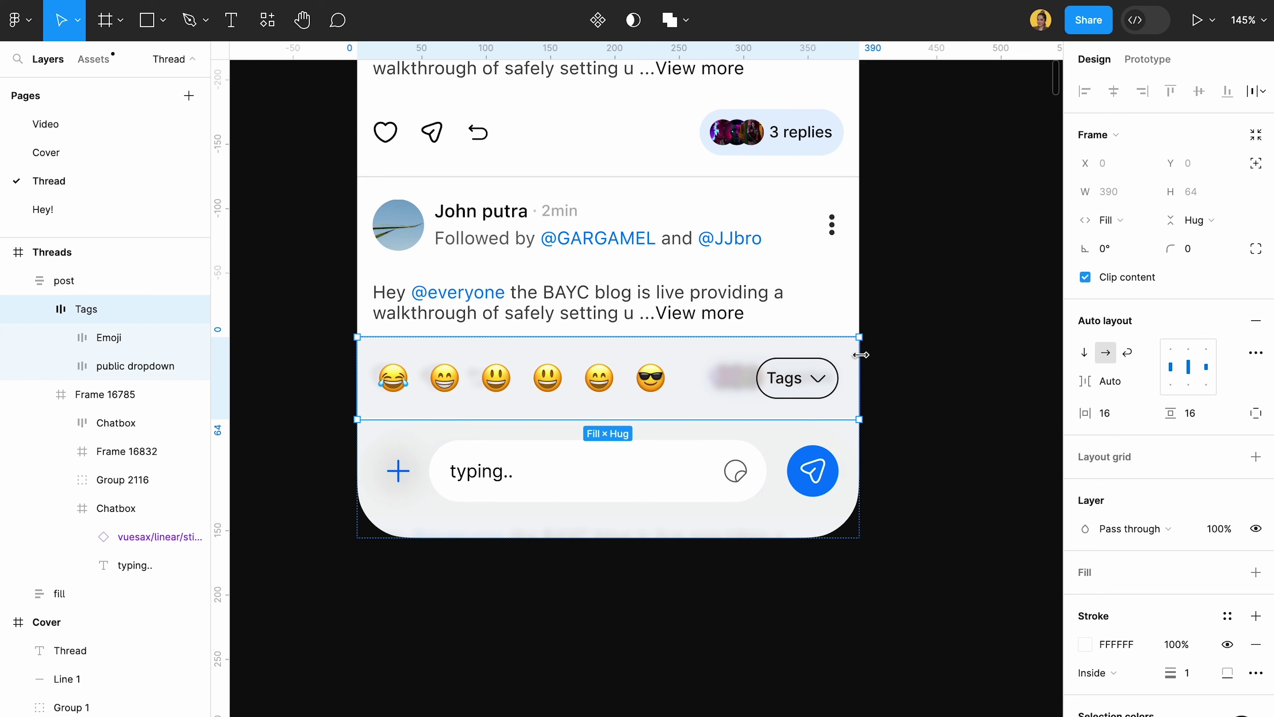
# Step: Review the whole Threads screen, checking the thread cards and the post bar placed over them
pyautogui.keyDown('ctrl'); pyautogui.scroll(-5, 861, 355); pyautogui.keyUp('ctrl')
pyautogui.scroll(5, 802, 326)
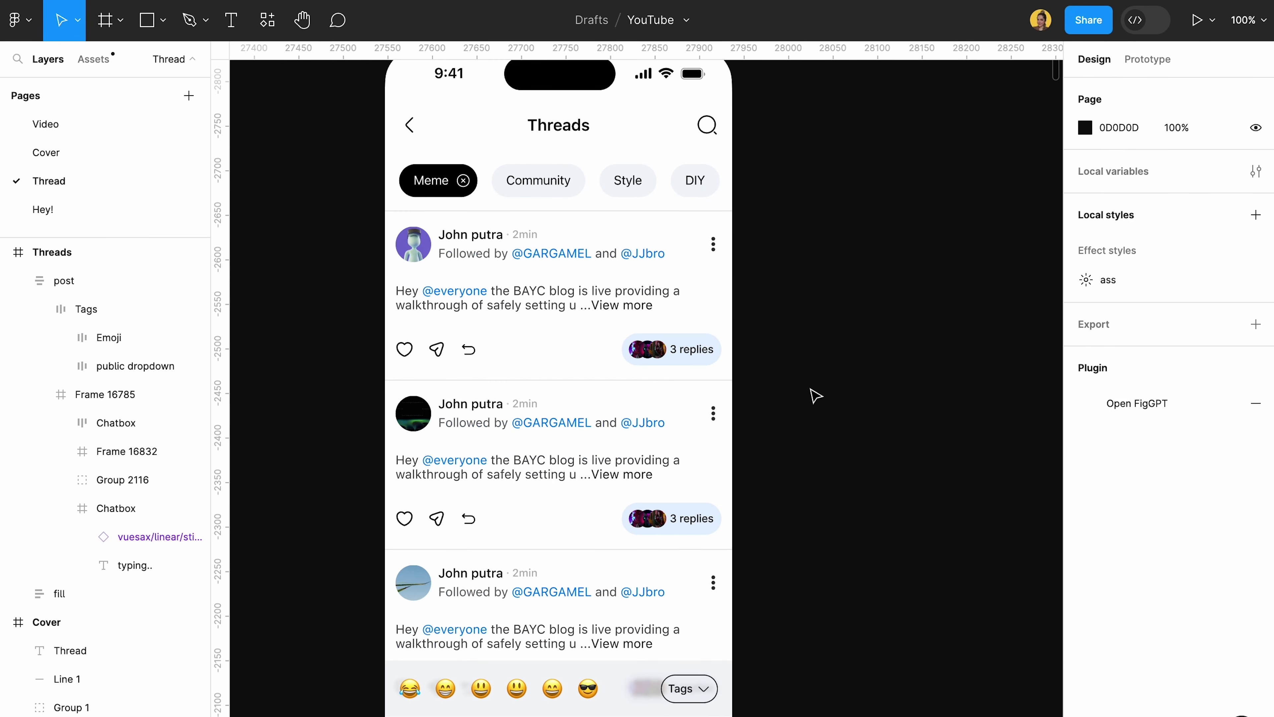
pyautogui.scroll(-5, 815, 395)
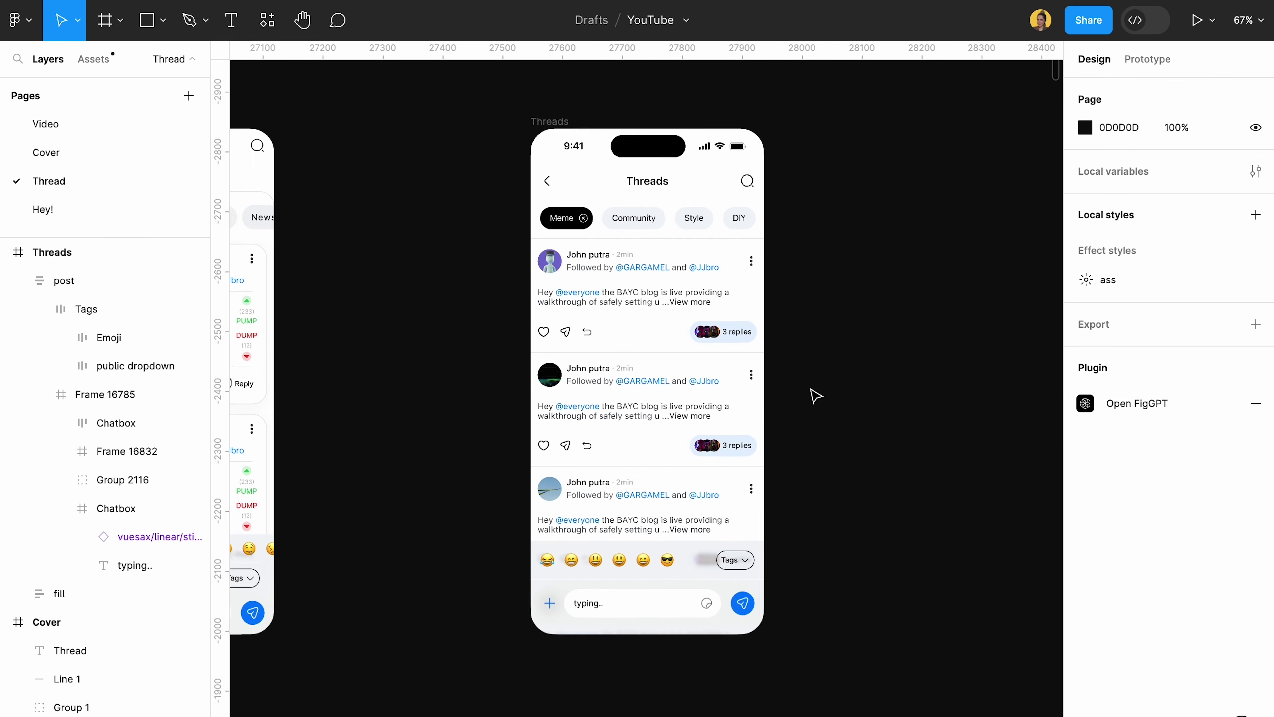
pyautogui.scroll(5, 815, 395)
pyautogui.scroll(-5, 647, 402)
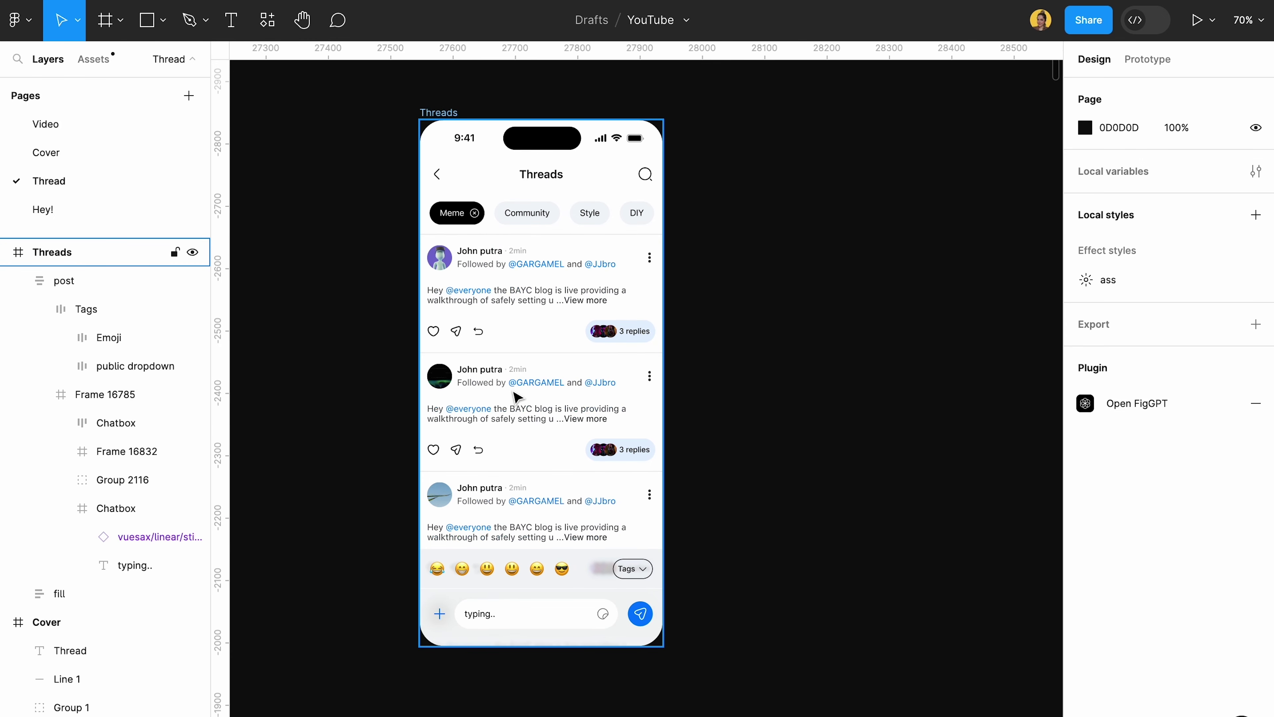
pyautogui.moveTo(711, 111); pyautogui.dragTo(483, 646)
pyautogui.scroll(1, 483, 645)
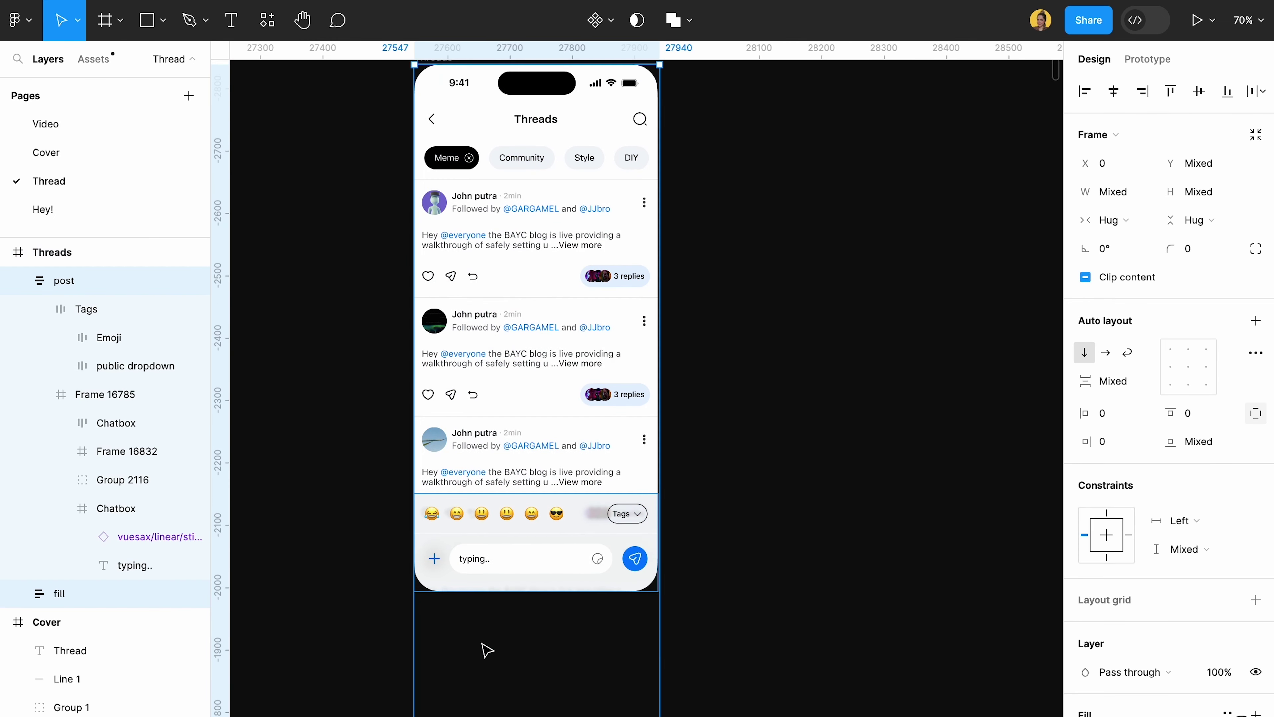
pyautogui.click(485, 667)
# Step: Examine the Threads/comment screens in the Create a Post/Reply/Poll section, covering the poll, image and reply layouts, and compare the Threads screen
pyautogui.scroll(-5, 485, 667)
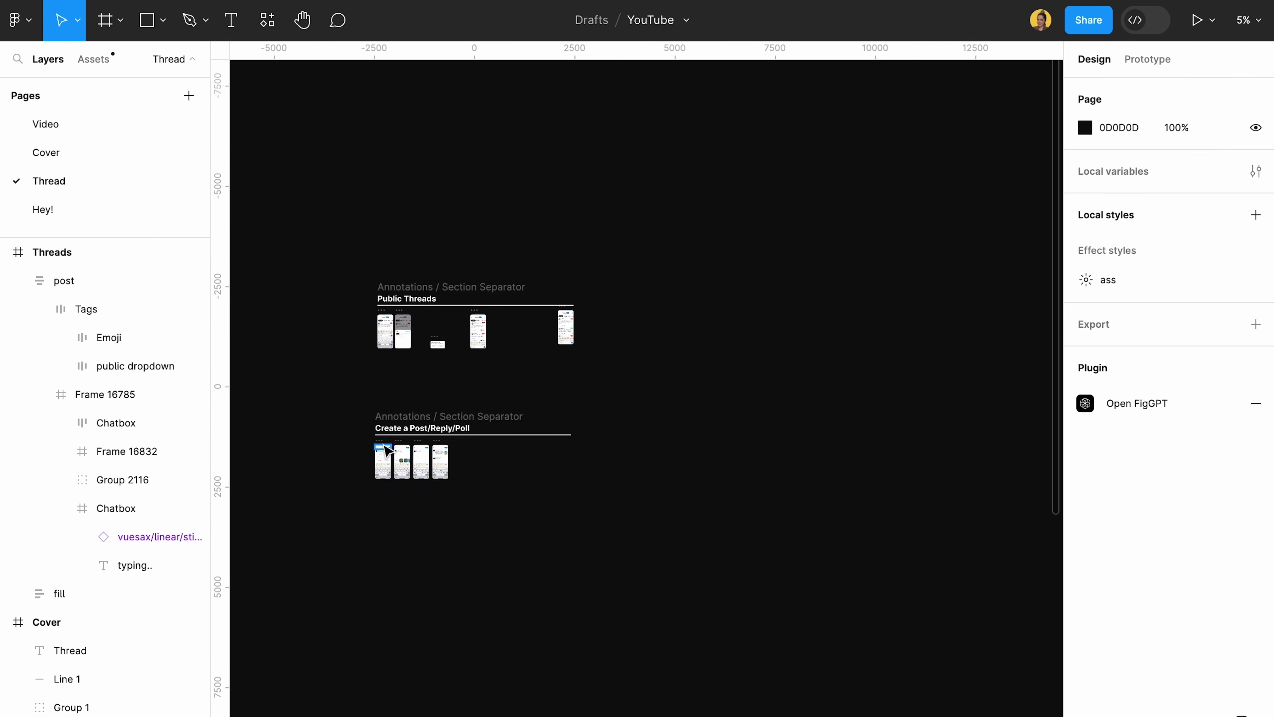
pyautogui.keyDown('ctrl'); pyautogui.scroll(8, 385, 450); pyautogui.keyUp('ctrl')
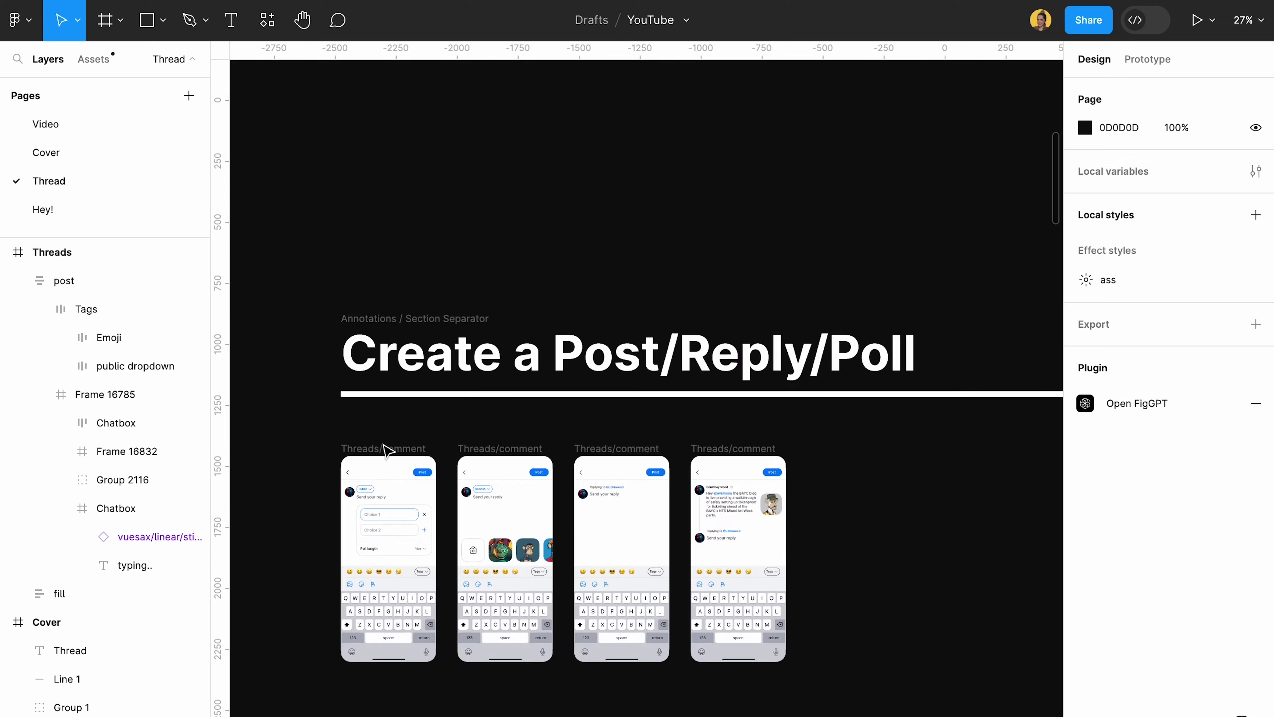
pyautogui.moveTo(271, 374); pyautogui.dragTo(908, 663)
pyautogui.keyDown('ctrl'); pyautogui.scroll(4, 343, 460); pyautogui.keyUp('ctrl')
pyautogui.click(417, 455)
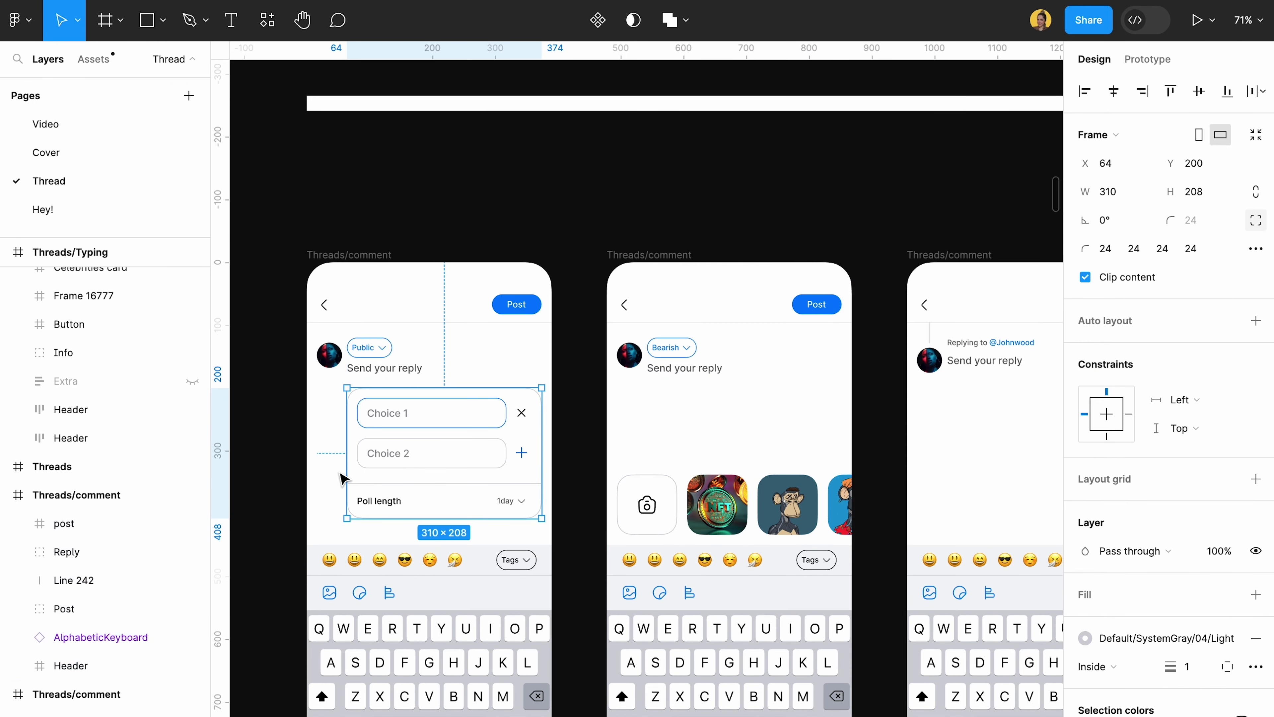
pyautogui.hscroll(5, 608, 441)
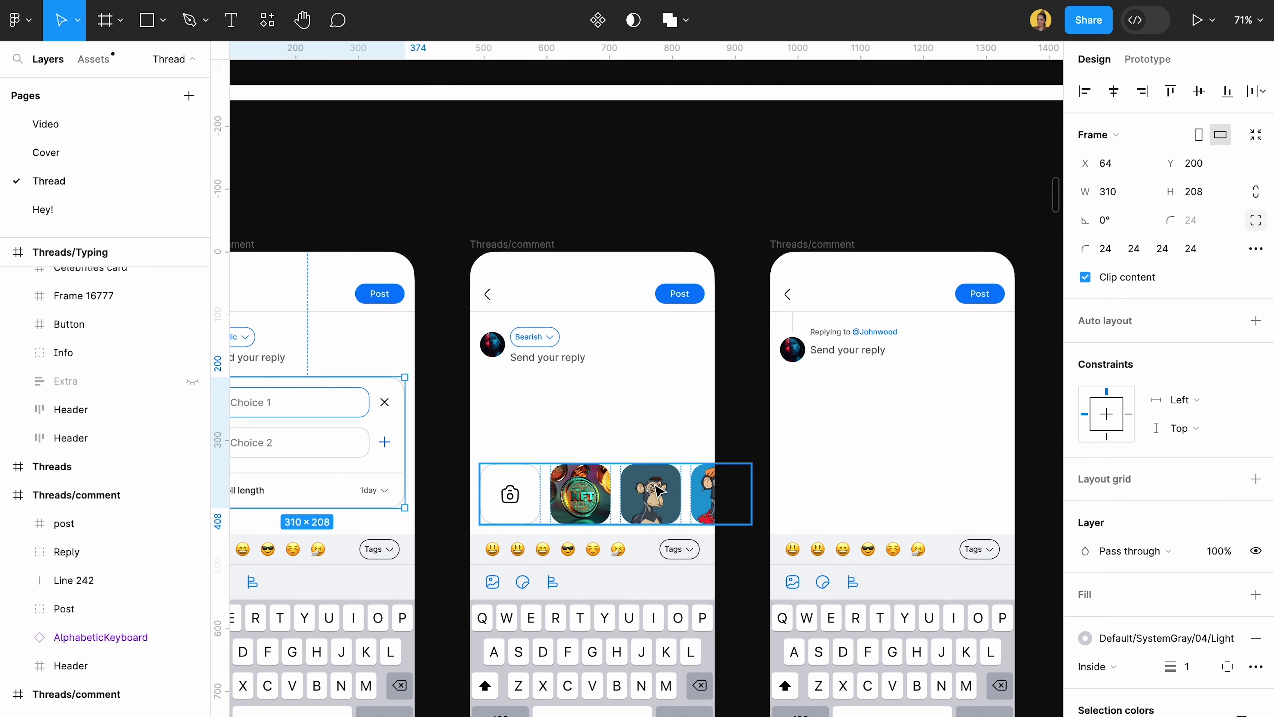
pyautogui.hscroll(5, 621, 352)
pyautogui.scroll(-3, 621, 352)
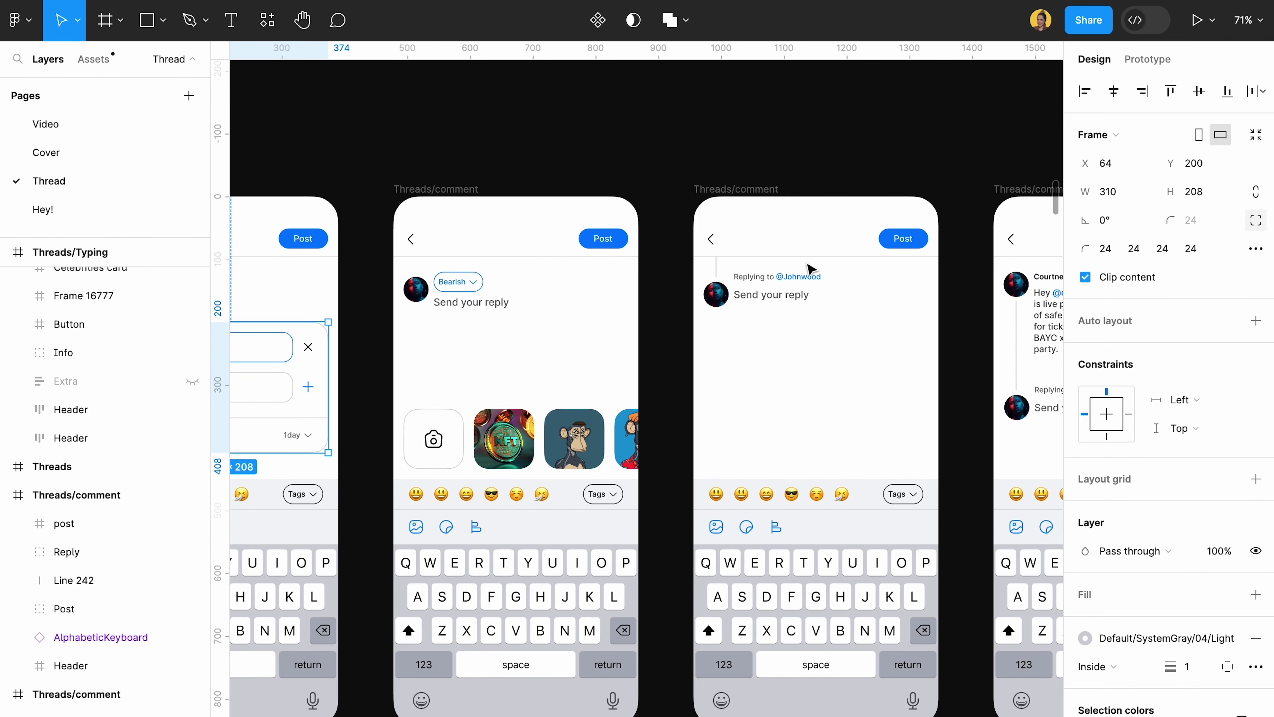
pyautogui.hscroll(8, 794, 300)
pyautogui.scroll(-2, 794, 300)
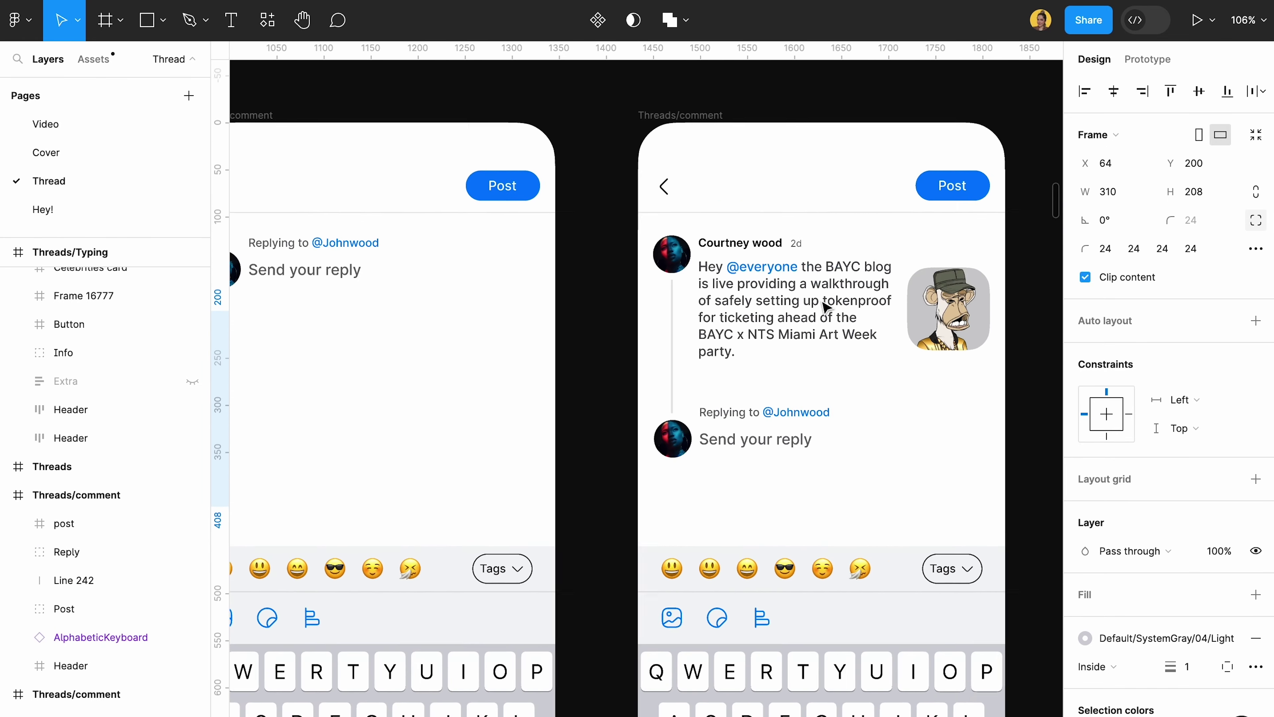
pyautogui.scroll(-15, 825, 307)
pyautogui.hscroll(10, 773, 399)
pyautogui.scroll(15, 716, 398)
pyautogui.scroll(-3, 636, 408)
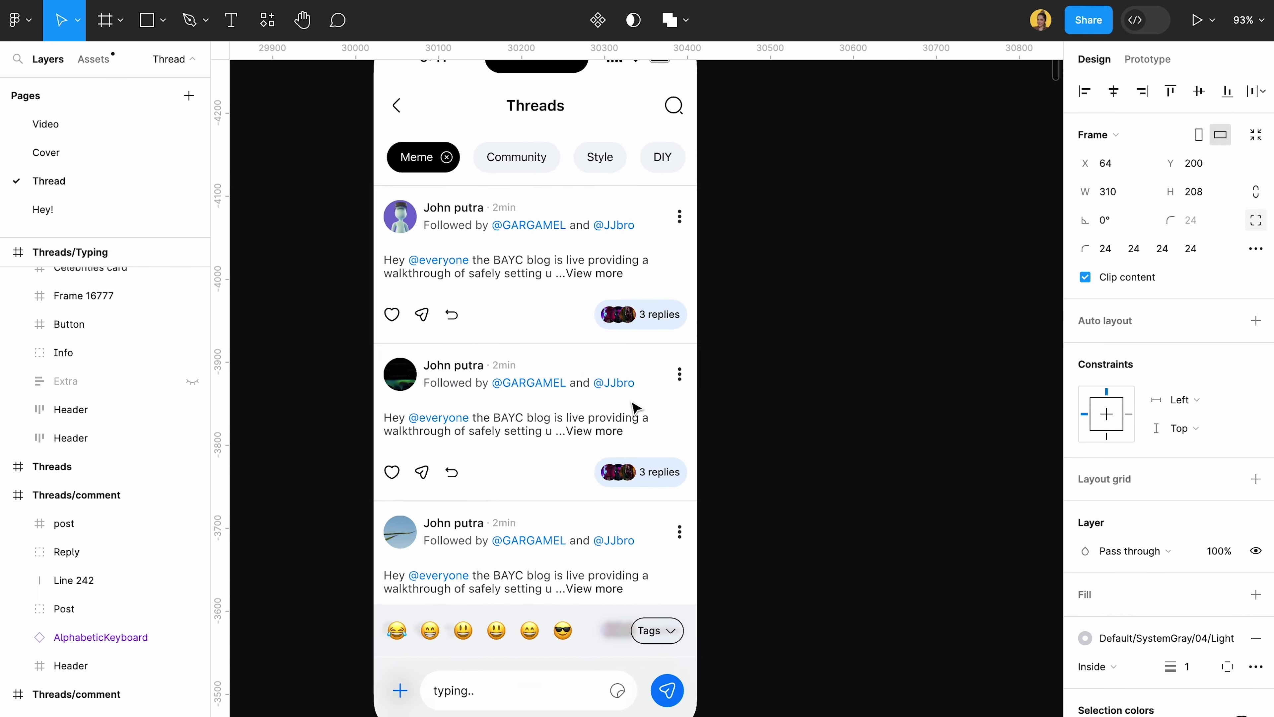